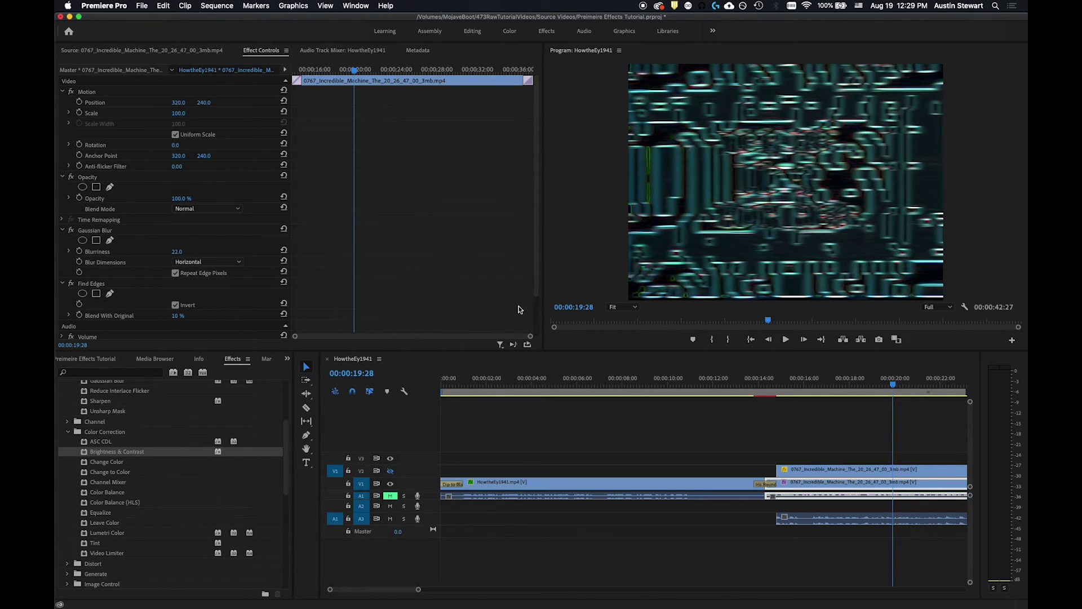
Step: Switch off the Find Edges and Gaussian Blur effects on the Incredible Machine clip on track V1
{"action": "left_click", "coordinate": [817, 471]}
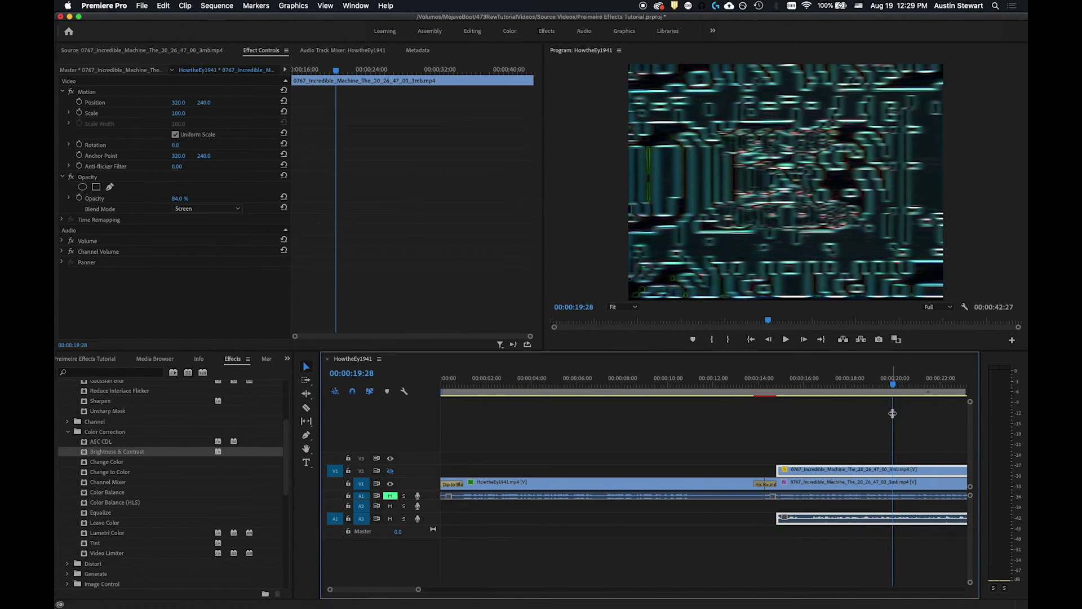
{"action": "left_click_drag", "start_coordinate": [893, 385], "coordinate": [879, 389]}
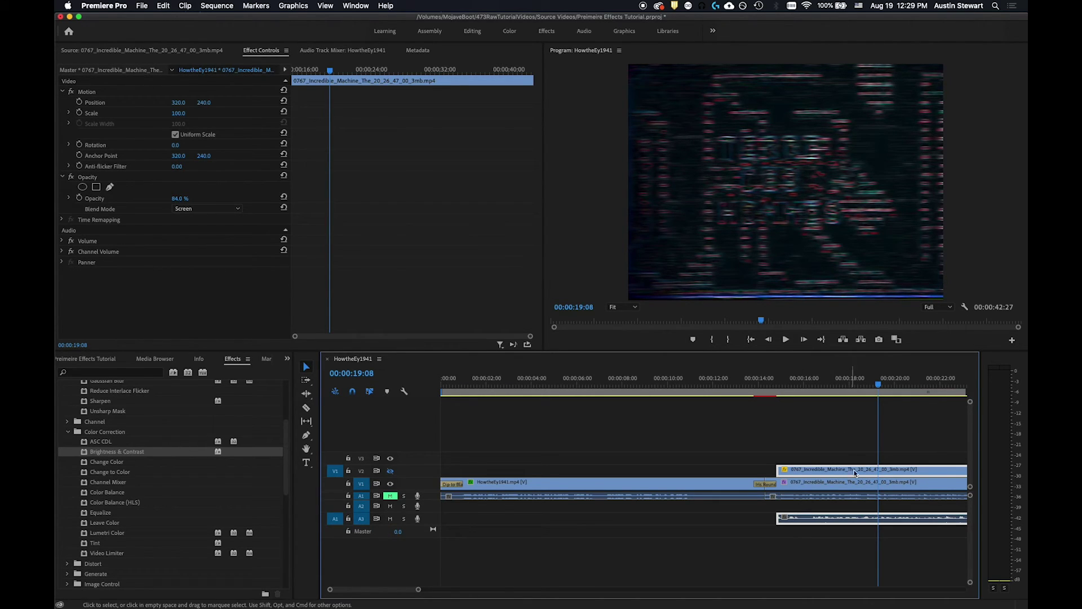
{"action": "left_click_drag", "start_coordinate": [881, 386], "coordinate": [864, 385]}
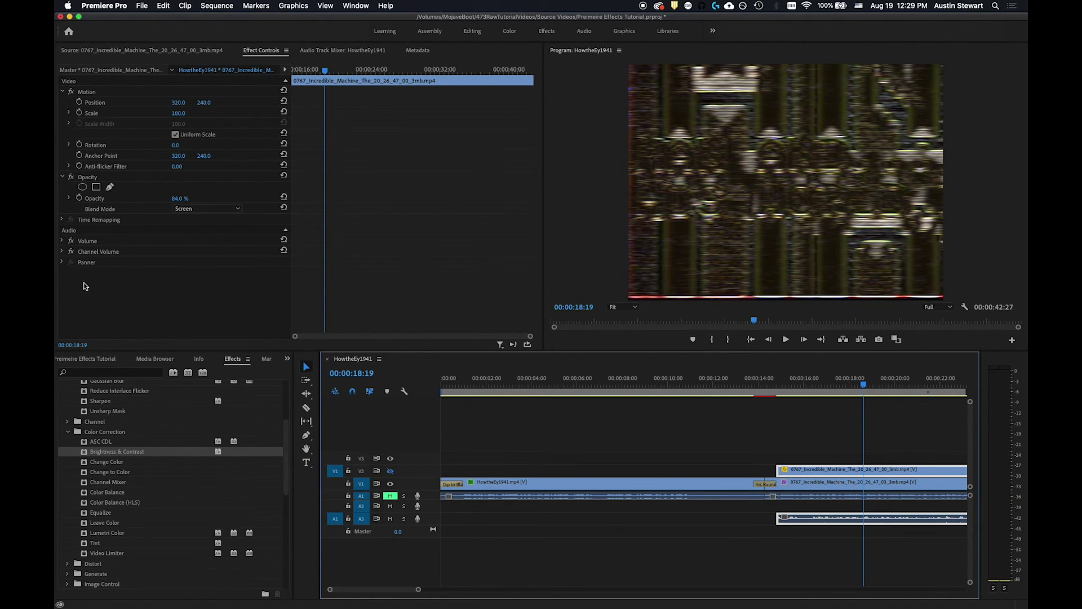
{"action": "left_click", "coordinate": [870, 486]}
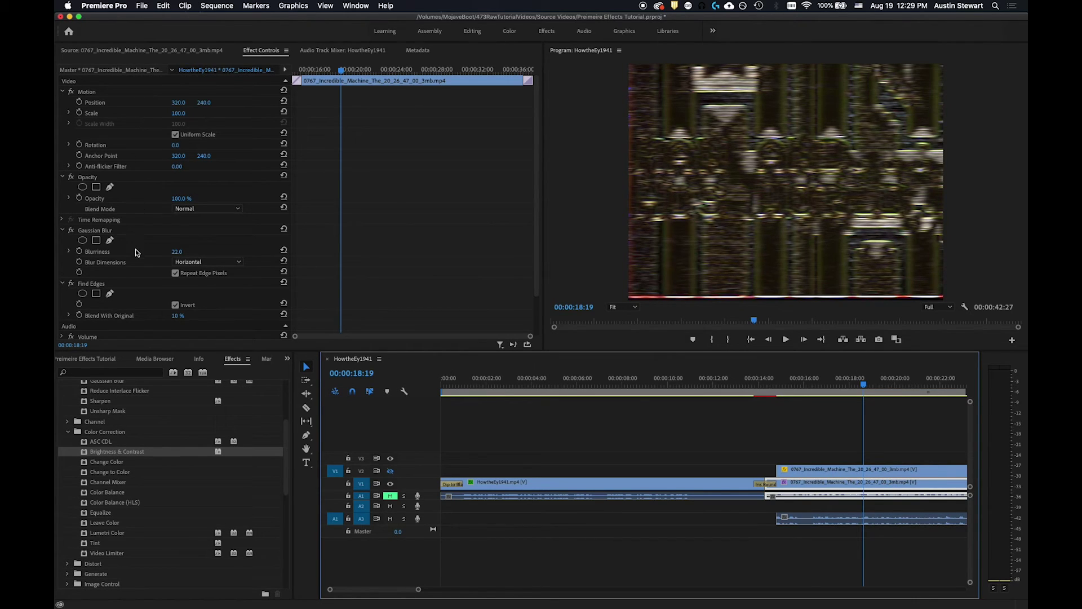
{"action": "left_click", "coordinate": [72, 284]}
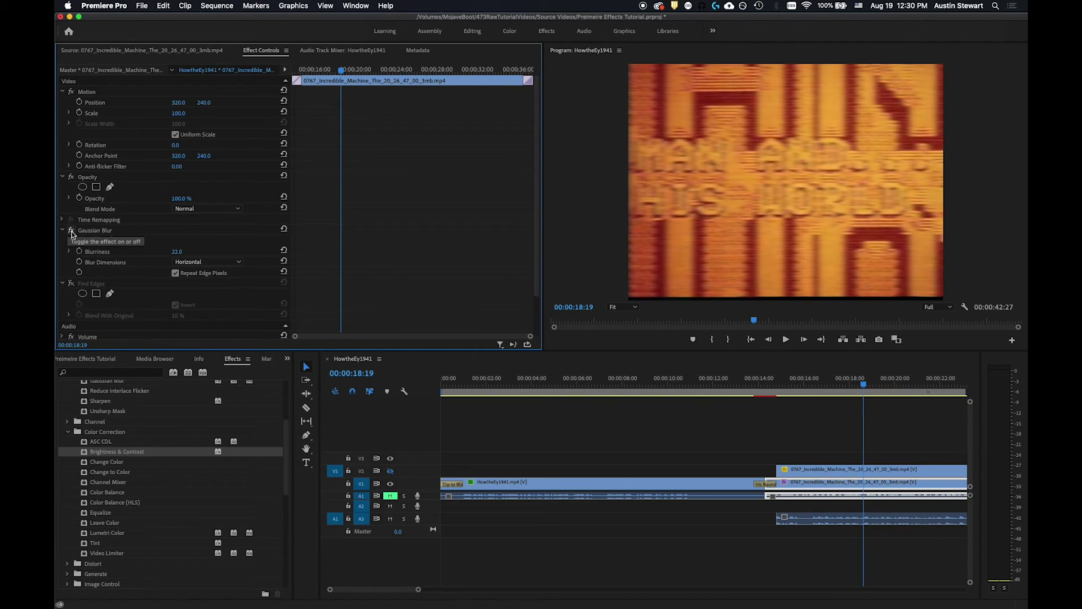
{"action": "left_click", "coordinate": [71, 230]}
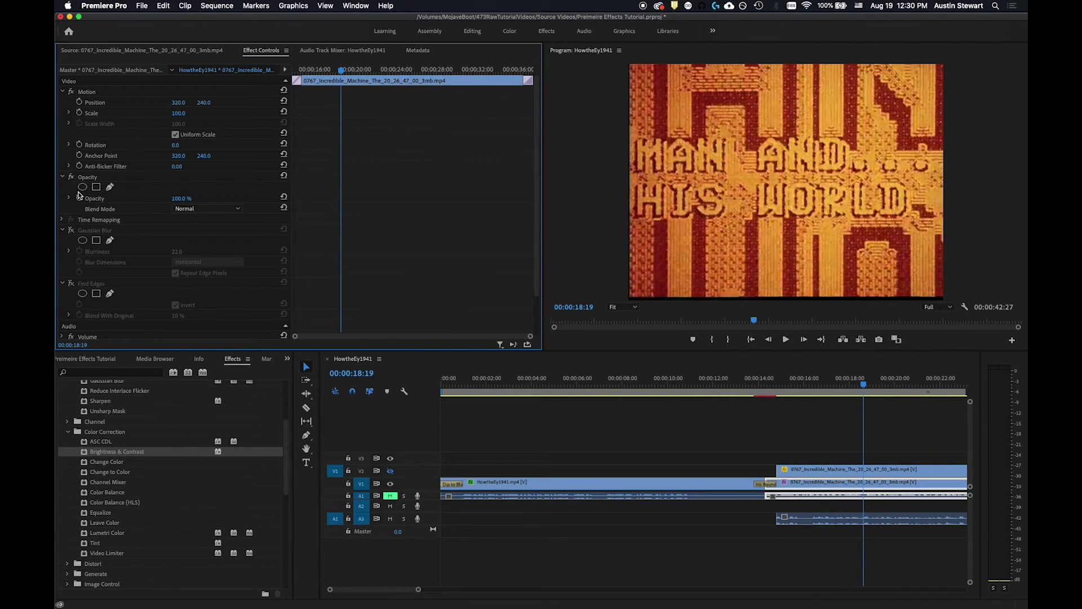
Step: Set the blend mode of the upper clip on V2 to Normal and its opacity to 100%
{"action": "left_click", "coordinate": [896, 471]}
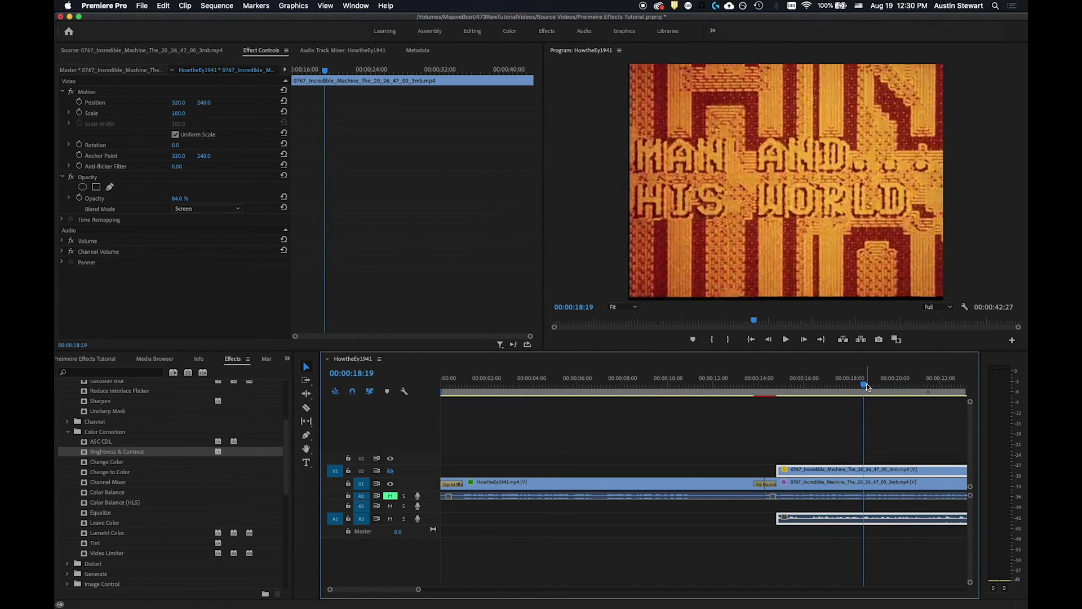
{"action": "left_click", "coordinate": [884, 484]}
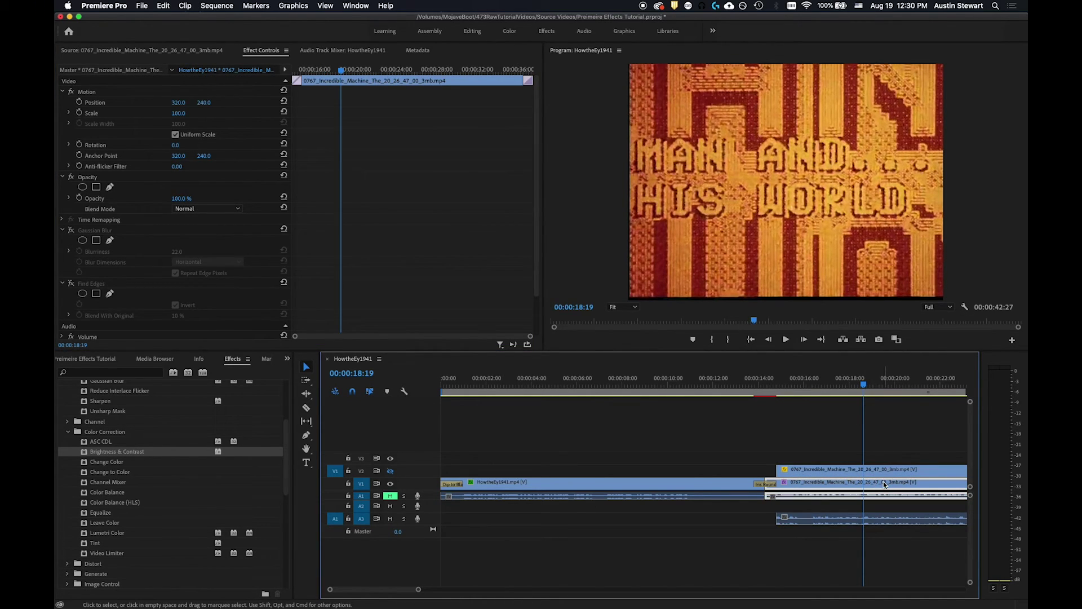
{"action": "left_click", "coordinate": [852, 469]}
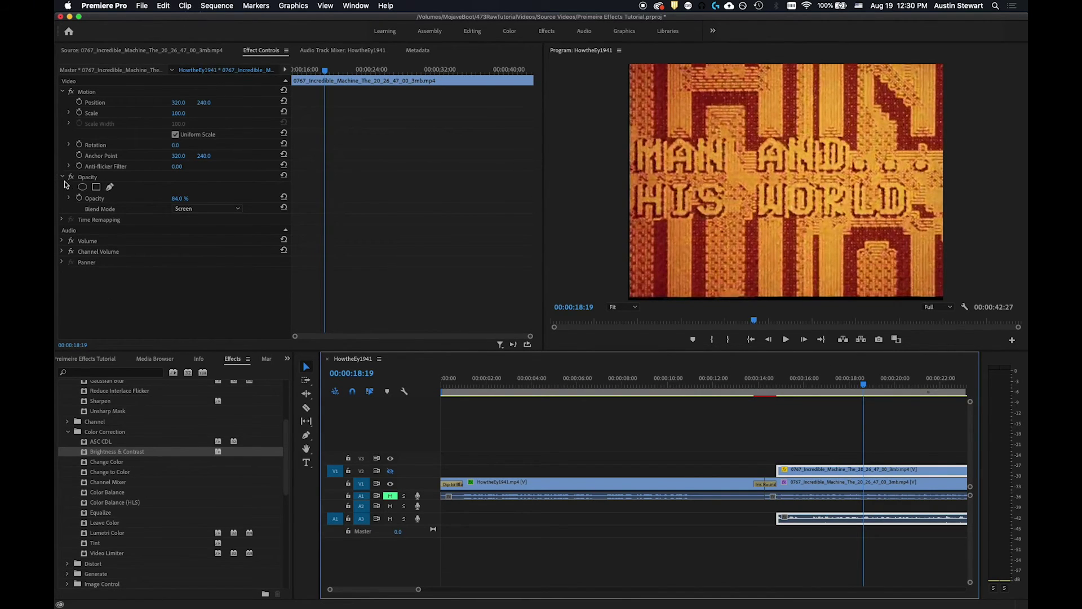
{"action": "left_click", "coordinate": [242, 210]}
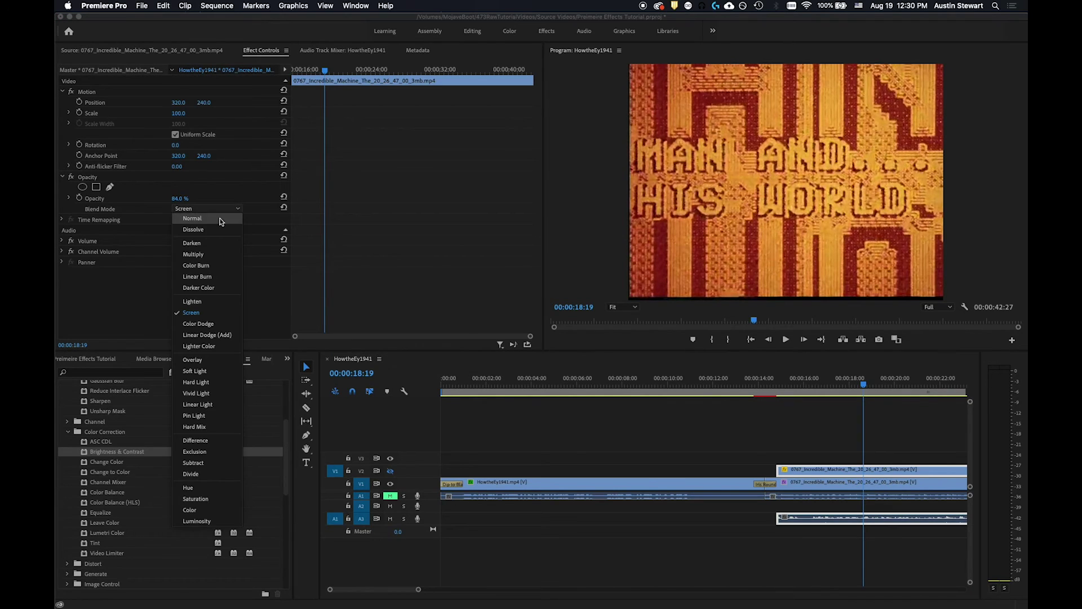
{"action": "left_click", "coordinate": [219, 217]}
{"action": "left_click", "coordinate": [179, 198]}
{"action": "type", "text": "1"}
{"action": "key", "text": "Return"}
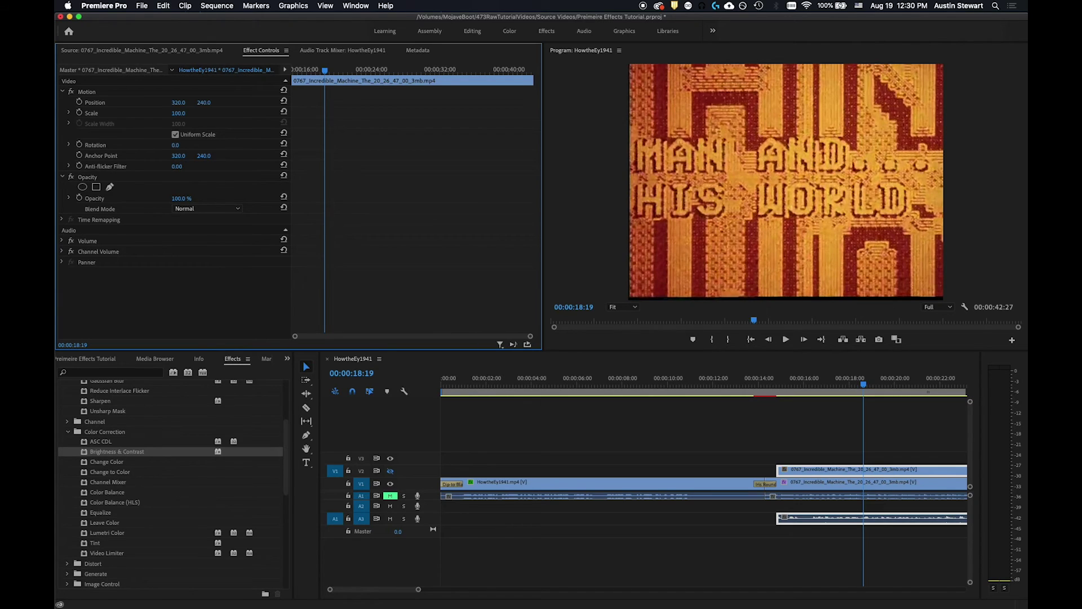
Step: Turn on the track output of video track V2
{"action": "left_click", "coordinate": [887, 471]}
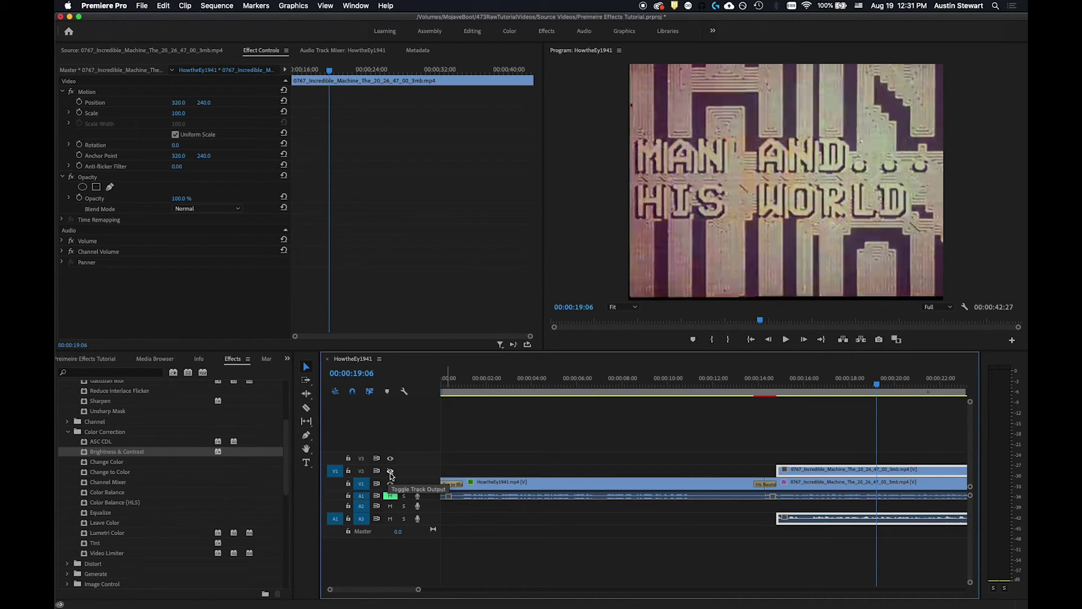
{"action": "left_click", "coordinate": [390, 471]}
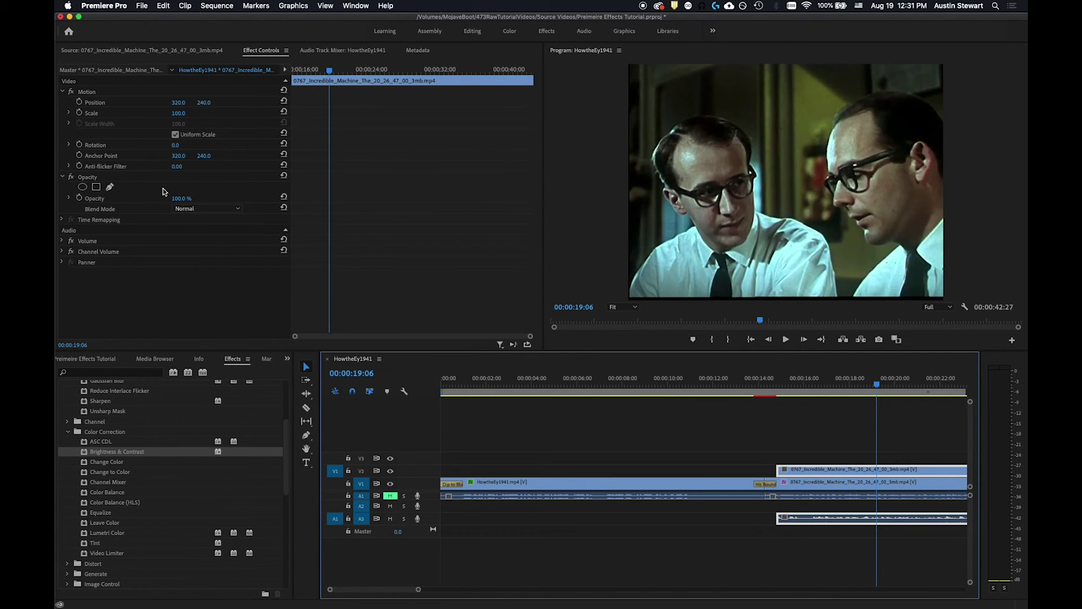
Step: Try the V2 clip at 66% opacity, preview it over the lower clip, and return the opacity to 100%
{"action": "left_click", "coordinate": [172, 201]}
{"action": "mouse_move", "coordinate": [174, 200]}
{"action": "left_mouse_down"}
{"action": "mouse_move", "coordinate": [117, 201]}
{"action": "mouse_move", "coordinate": [169, 200]}
{"action": "mouse_move", "coordinate": [137, 200]}
{"action": "mouse_move", "coordinate": [154, 200]}
{"action": "left_mouse_up"}
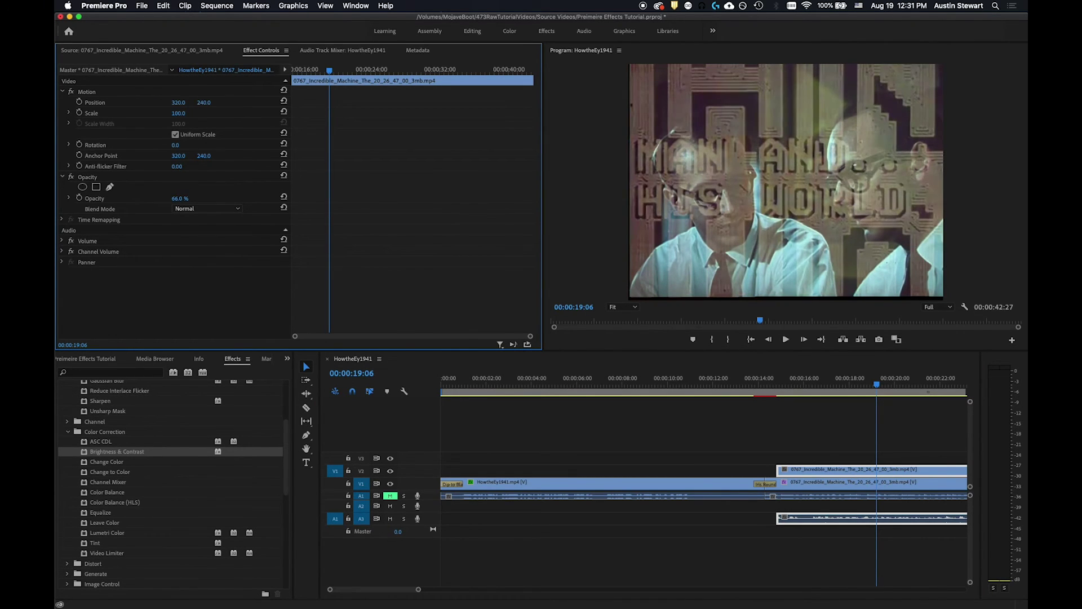
{"action": "left_click_drag", "start_coordinate": [853, 383], "coordinate": [823, 386]}
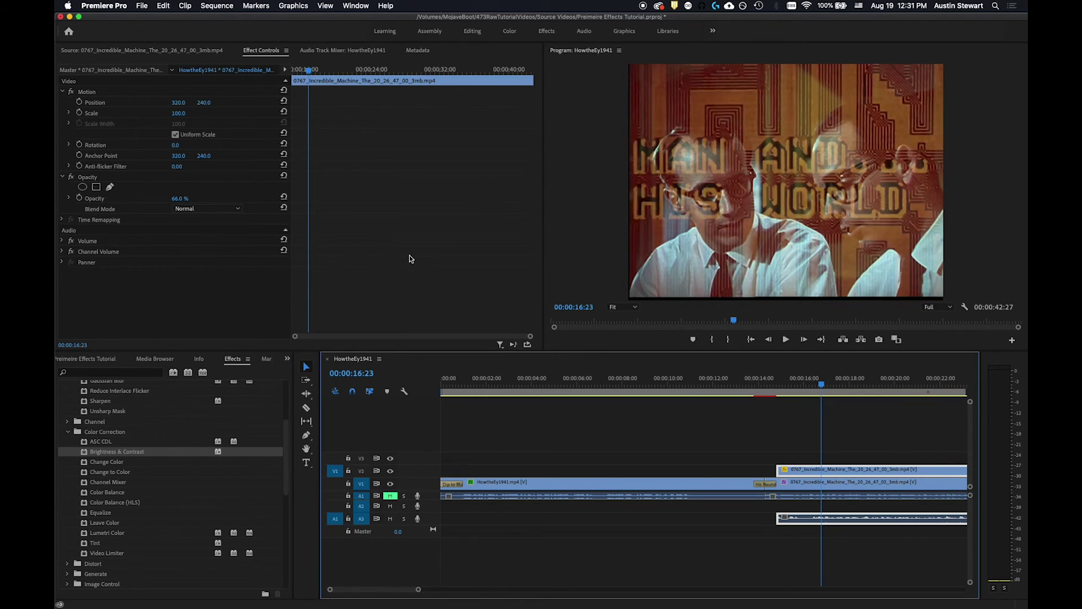
{"action": "left_click", "coordinate": [180, 199]}
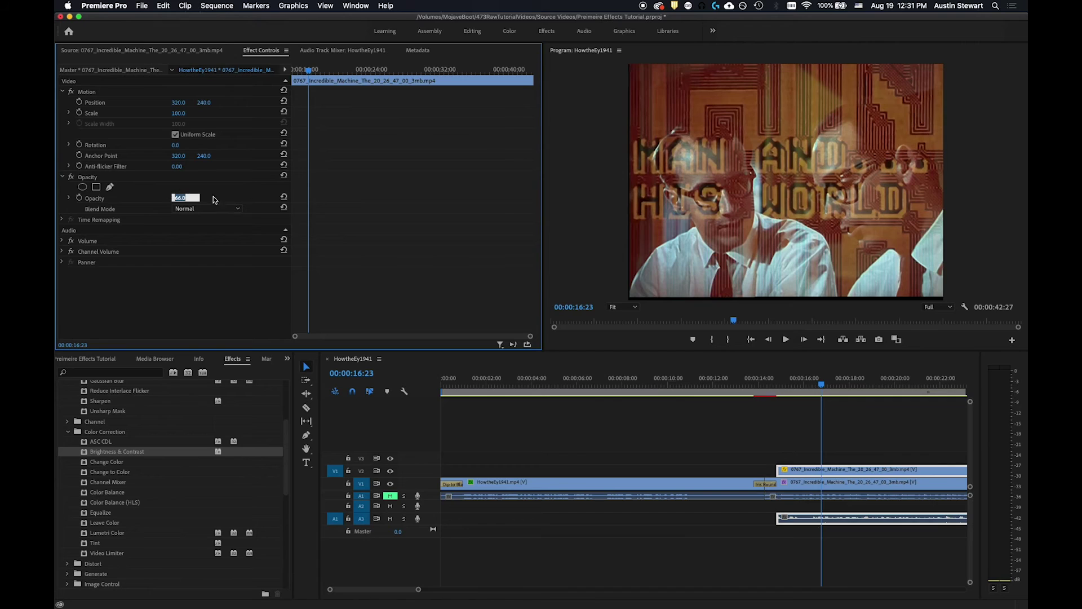
{"action": "type", "text": "100"}
{"action": "key", "text": "Return"}
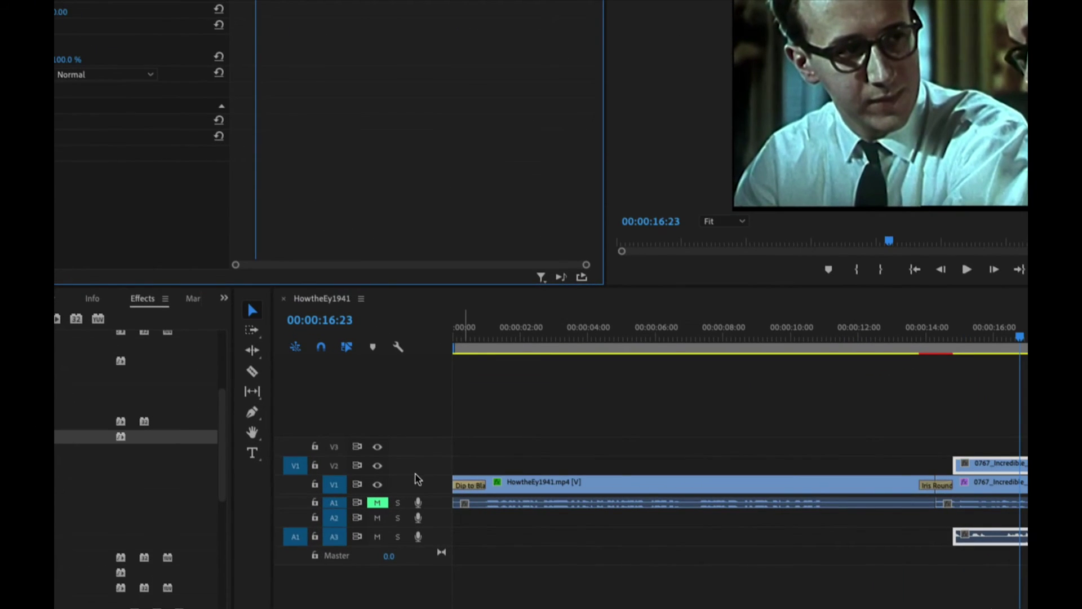
Step: Increase the height of video track V2 in the timeline to reveal its clip's thumbnails and opacity line
{"action": "left_click_drag", "start_coordinate": [419, 476], "coordinate": [414, 489]}
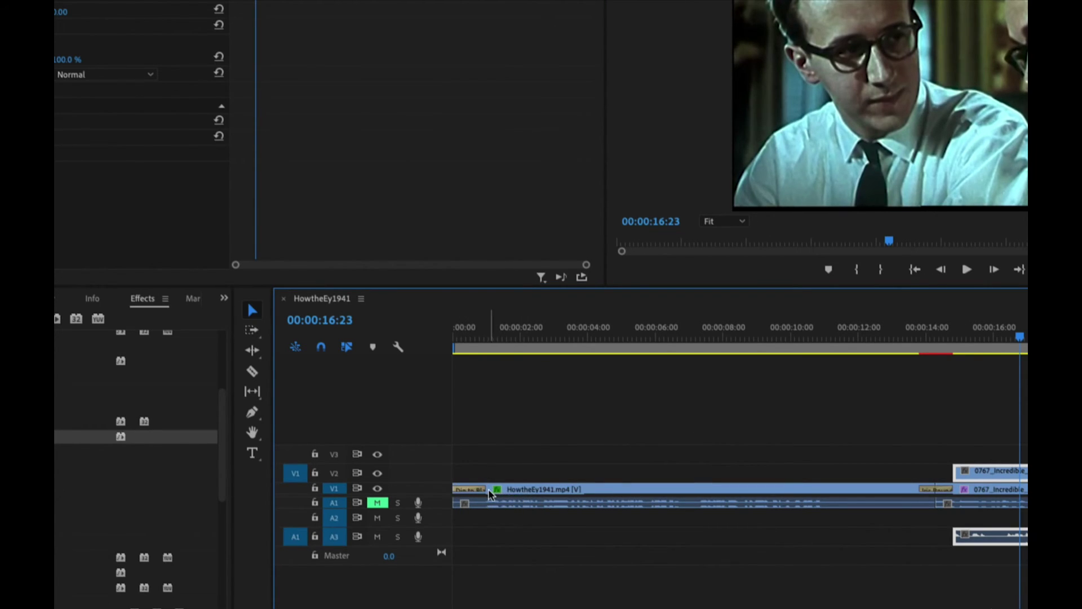
{"action": "left_click_drag", "start_coordinate": [415, 485], "coordinate": [417, 477]}
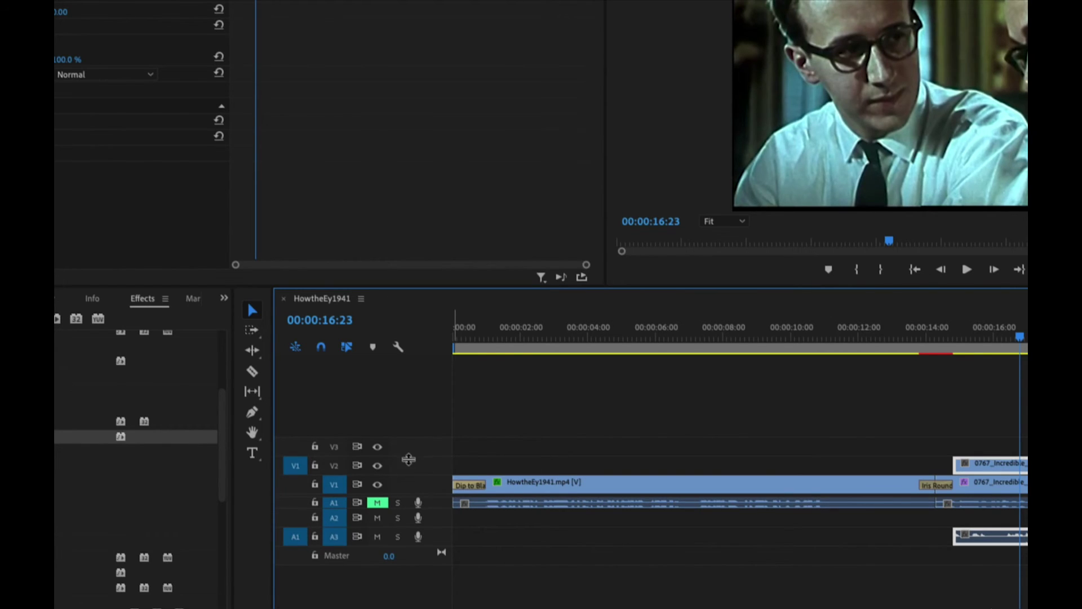
{"action": "left_click_drag", "start_coordinate": [408, 457], "coordinate": [406, 438]}
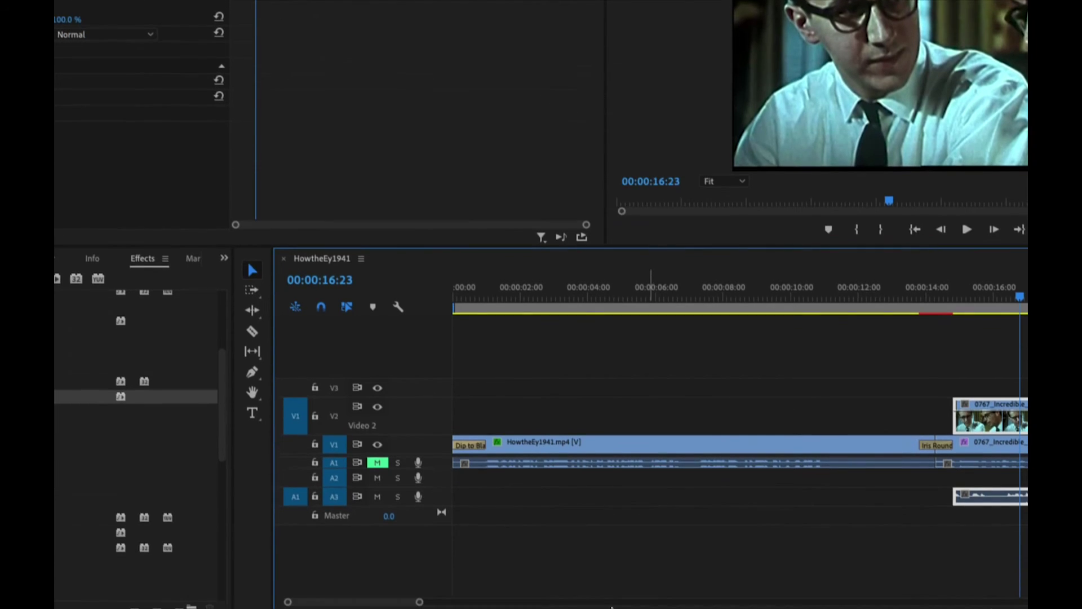
Step: Try lowering the V2 clip's opacity line to 45.8%, raise it to 87.5%, and return it to 100%
{"action": "left_click_drag", "start_coordinate": [419, 602], "coordinate": [454, 596]}
{"action": "left_click_drag", "start_coordinate": [369, 593], "coordinate": [387, 599]}
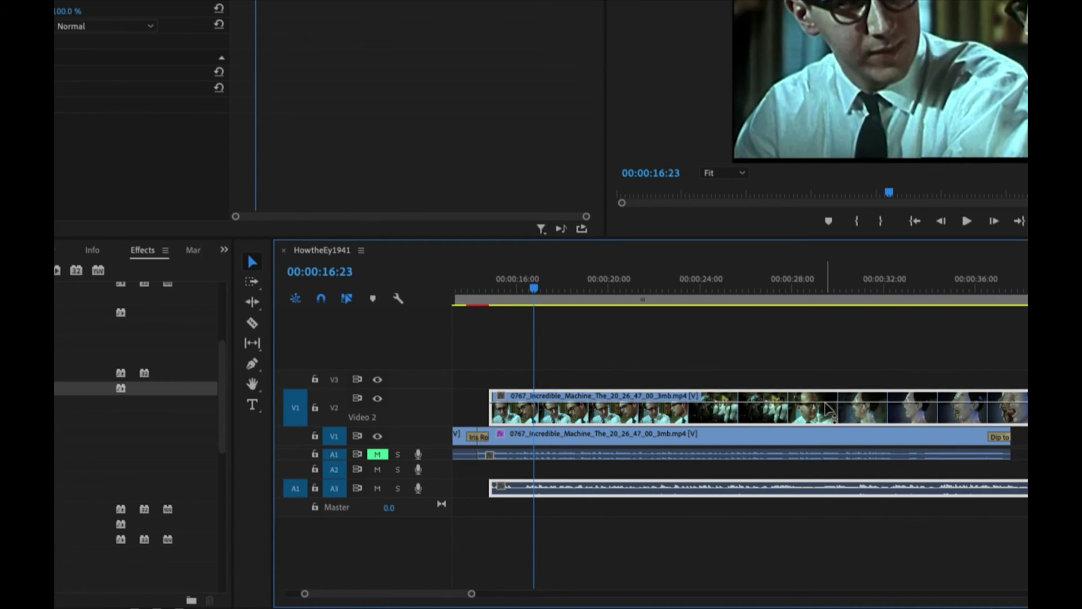
{"action": "mouse_move", "coordinate": [827, 402]}
{"action": "left_mouse_down"}
{"action": "mouse_move", "coordinate": [827, 420]}
{"action": "mouse_move", "coordinate": [827, 412]}
{"action": "left_mouse_up"}
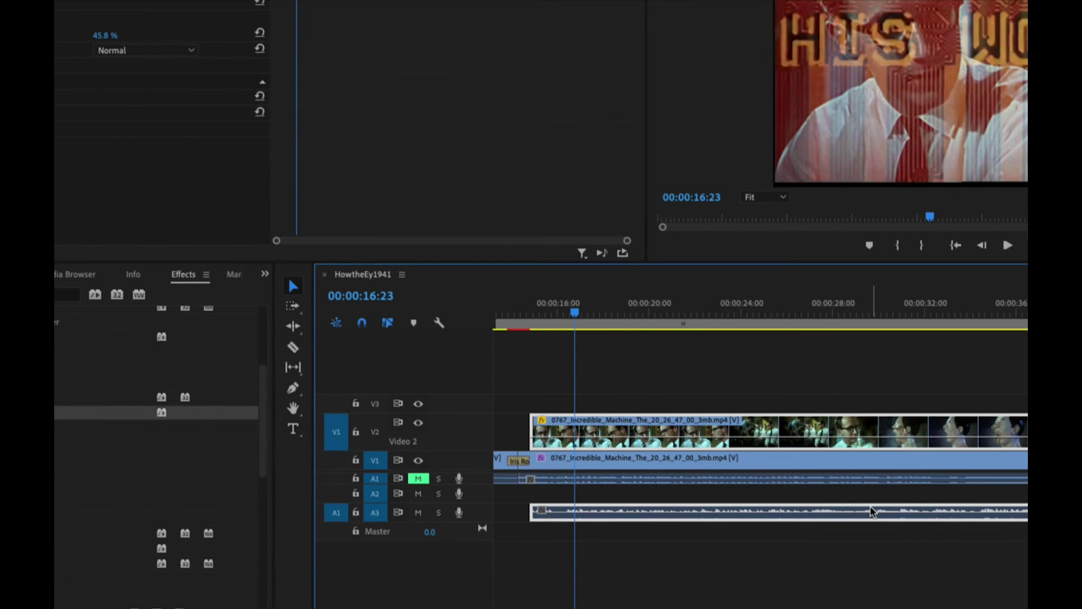
{"action": "left_click_drag", "start_coordinate": [879, 437], "coordinate": [878, 430]}
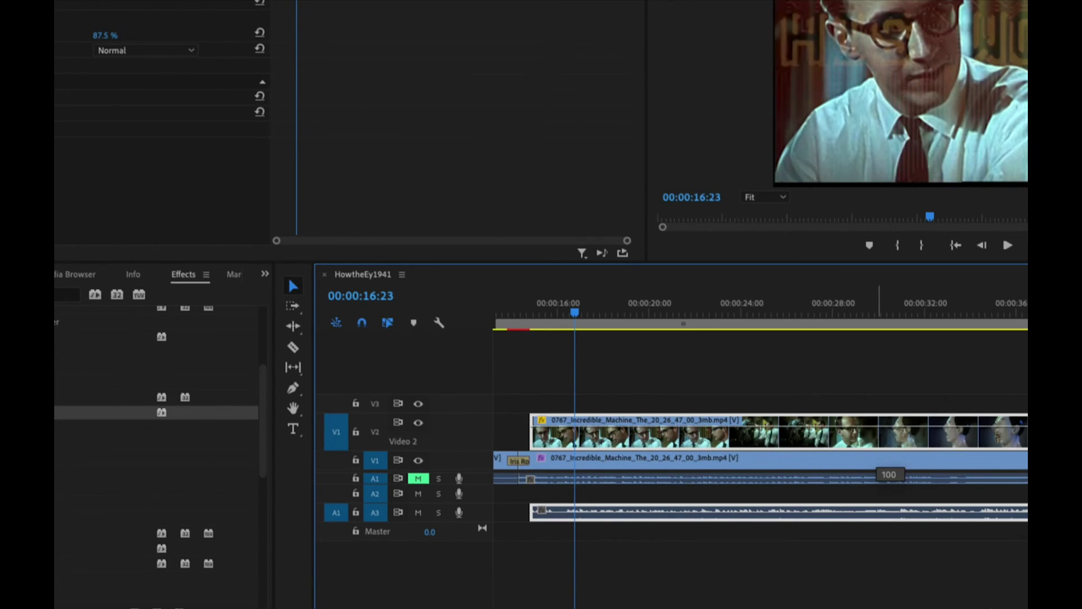
{"action": "left_click_drag", "start_coordinate": [879, 425], "coordinate": [879, 412]}
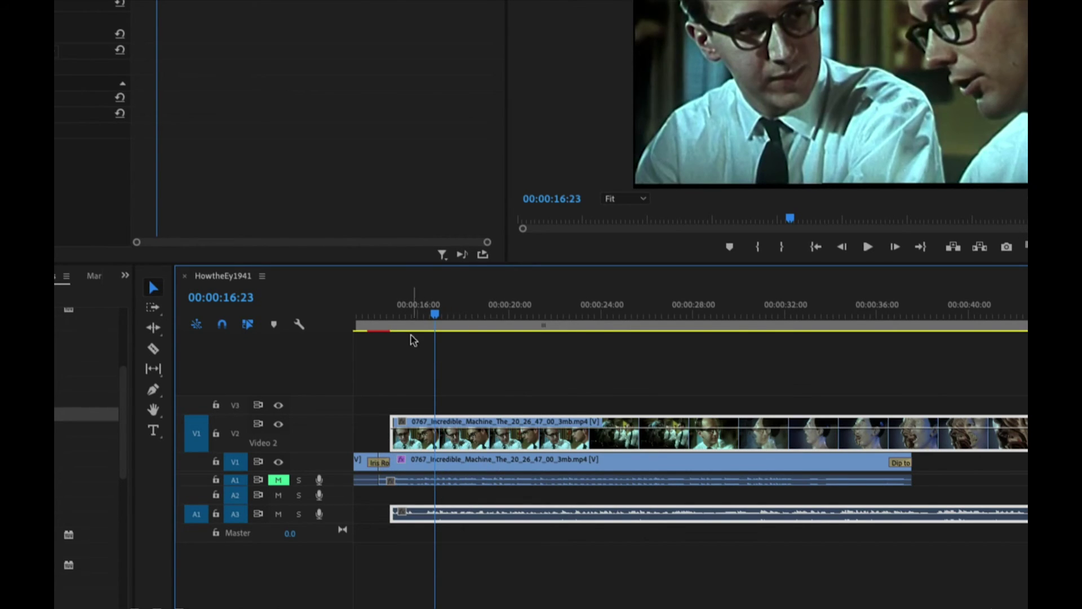
Step: Add an opacity keyframe with the Pen tool at the start of the V2 clip, at 00:00:14:24
{"action": "left_click_drag", "start_coordinate": [437, 318], "coordinate": [393, 318]}
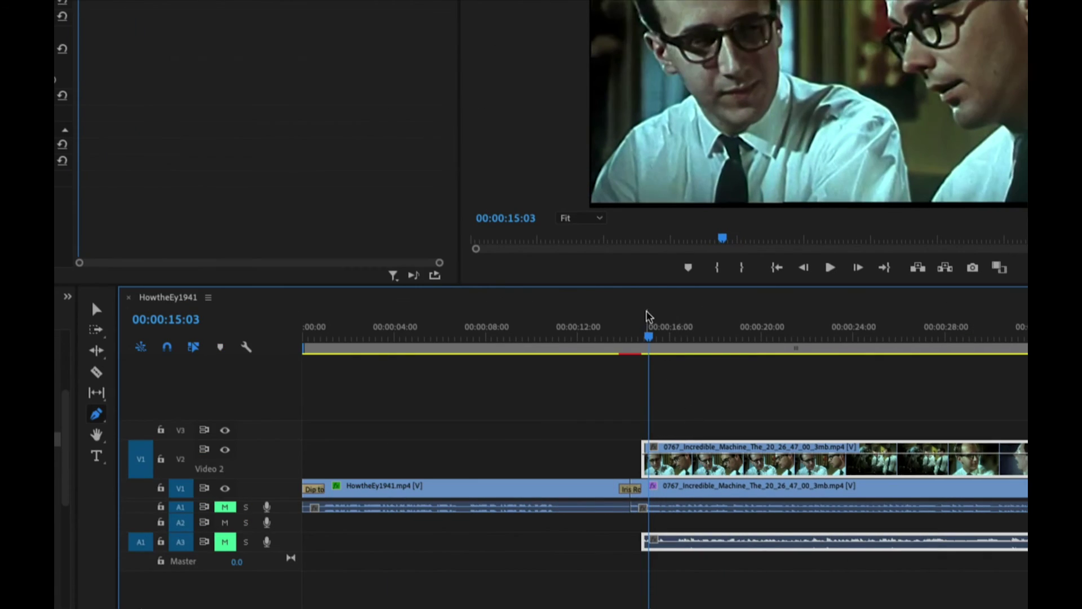
{"action": "left_click_drag", "start_coordinate": [653, 337], "coordinate": [645, 337]}
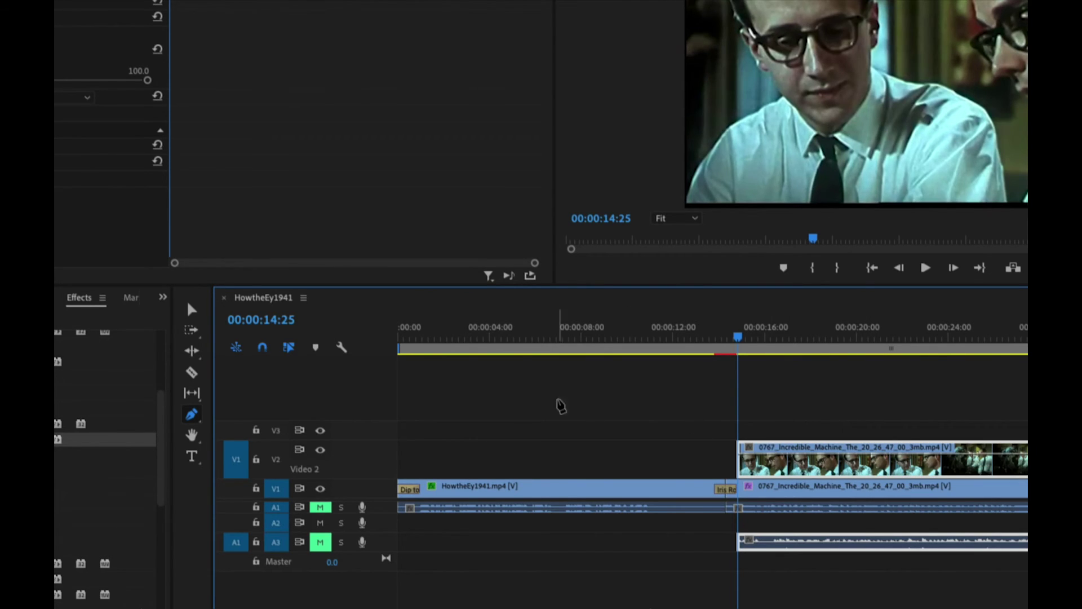
{"action": "left_click", "coordinate": [194, 417]}
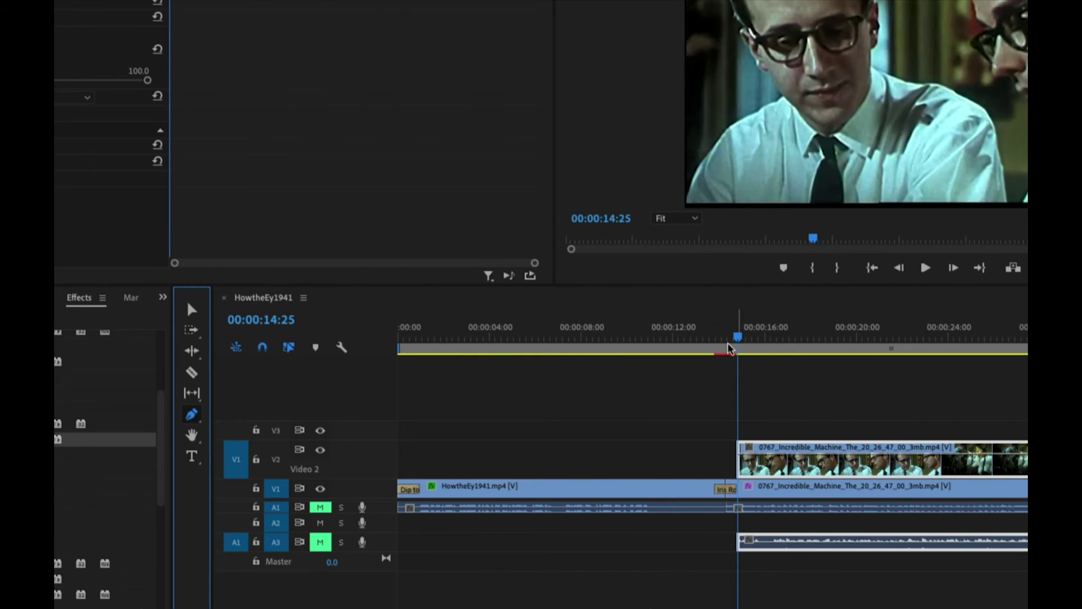
{"action": "left_click_drag", "start_coordinate": [738, 338], "coordinate": [738, 340]}
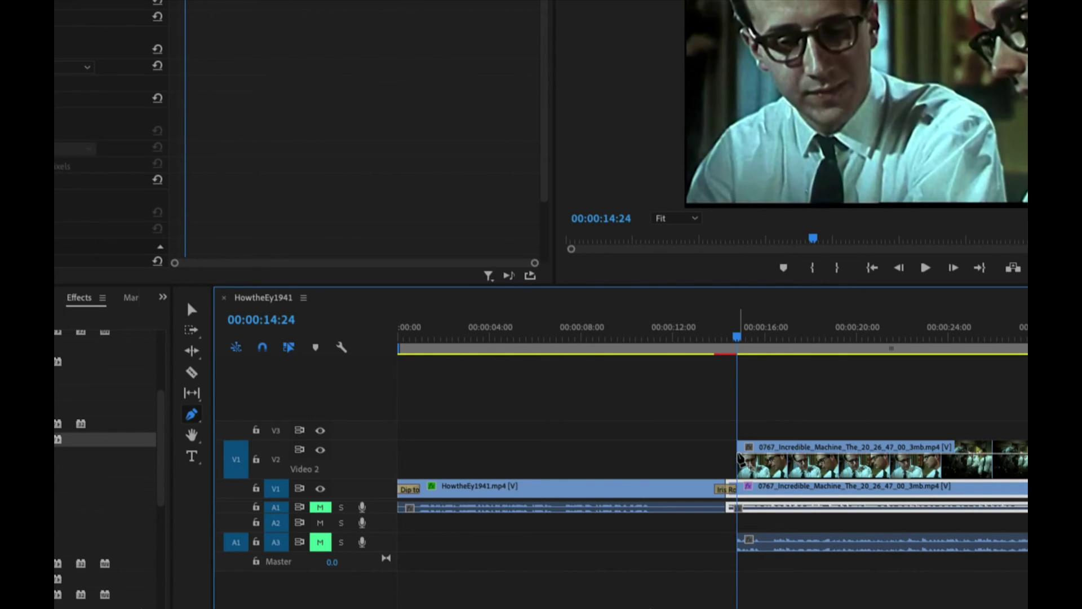
{"action": "left_click", "coordinate": [739, 457]}
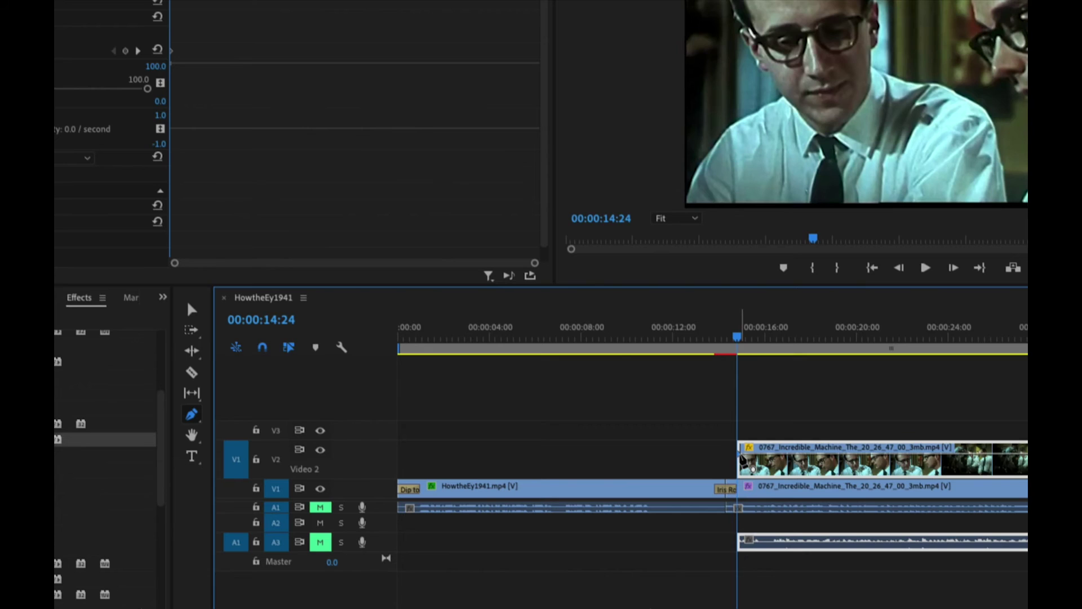
Step: Try lowering the V2 clip's opacity keyframe at its start, and raise it back to 100%
{"action": "left_click_drag", "start_coordinate": [739, 454], "coordinate": [739, 468]}
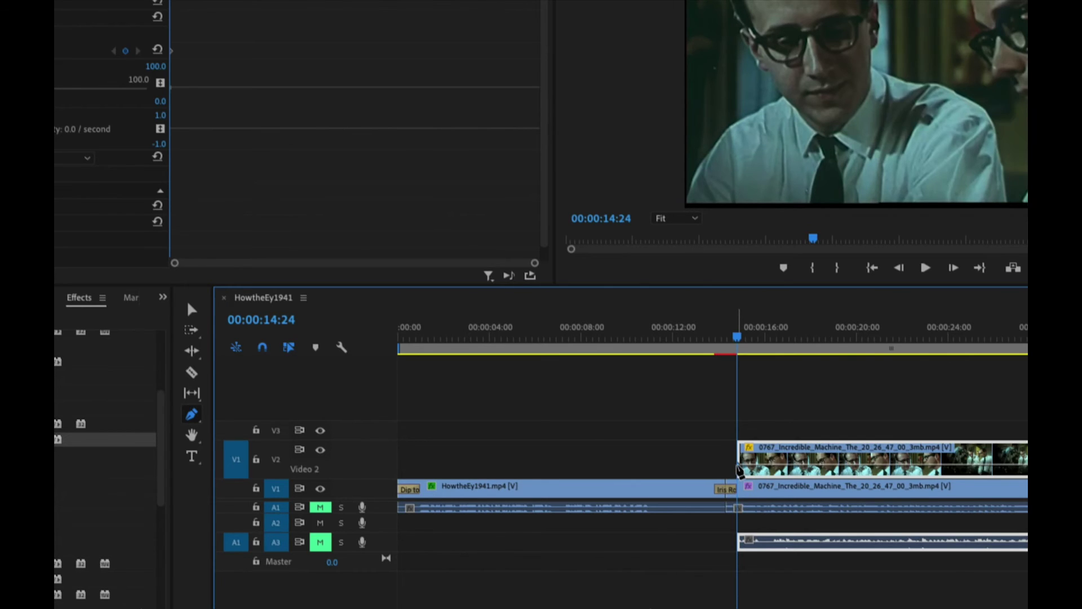
{"action": "left_click", "coordinate": [735, 470]}
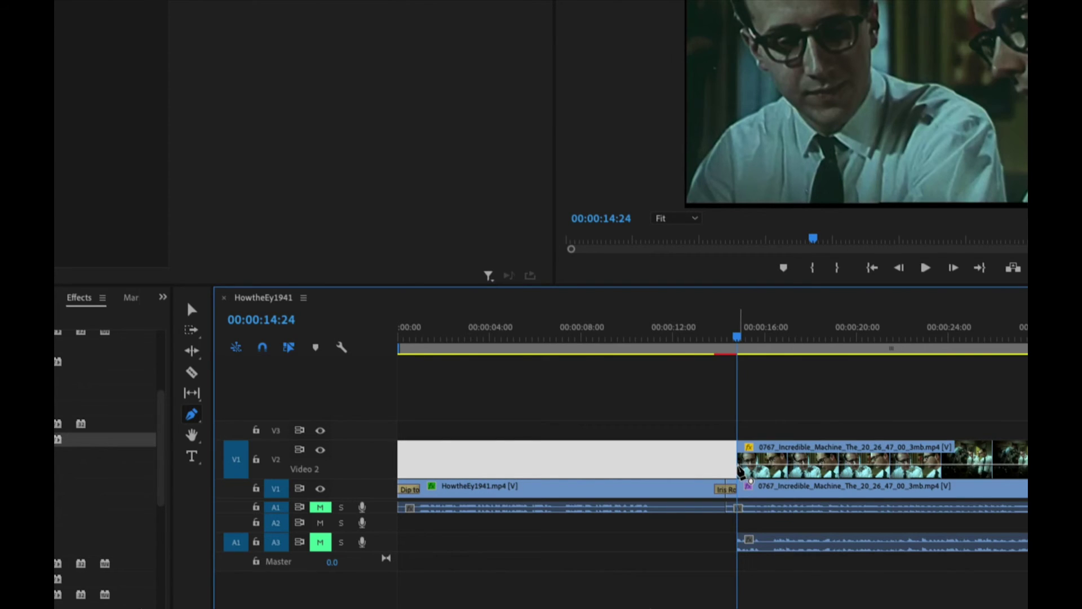
{"action": "left_click", "coordinate": [739, 465]}
{"action": "left_click_drag", "start_coordinate": [739, 466], "coordinate": [739, 453]}
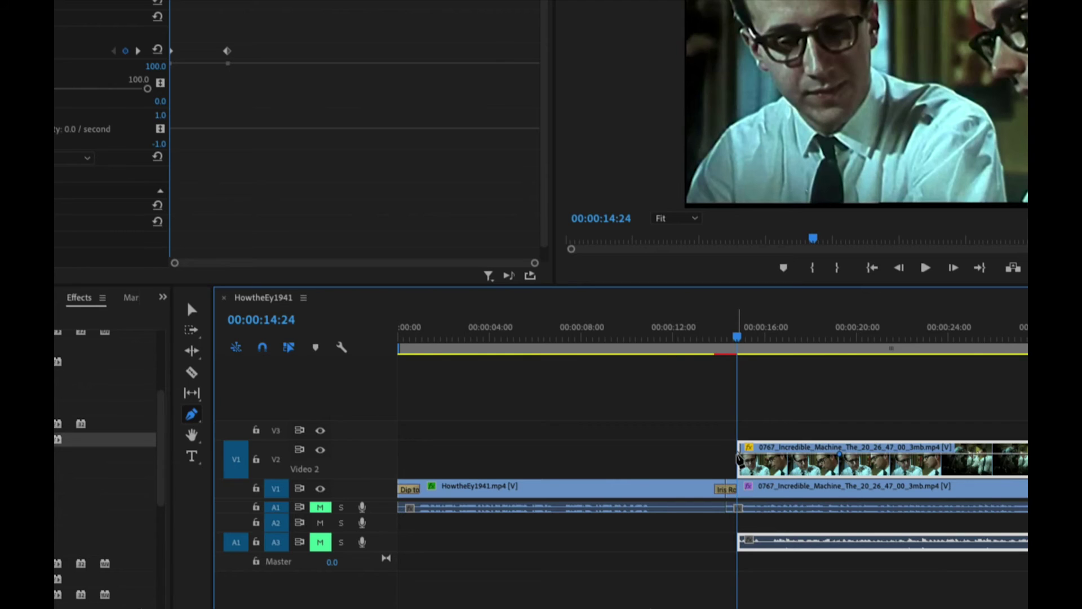
Step: Pull the V2 clip's first opacity keyframe down to 0% for a fade-in, and preview the fade up to 00:00:19:08
{"action": "left_click", "coordinate": [737, 457]}
{"action": "left_click_drag", "start_coordinate": [739, 455], "coordinate": [738, 479]}
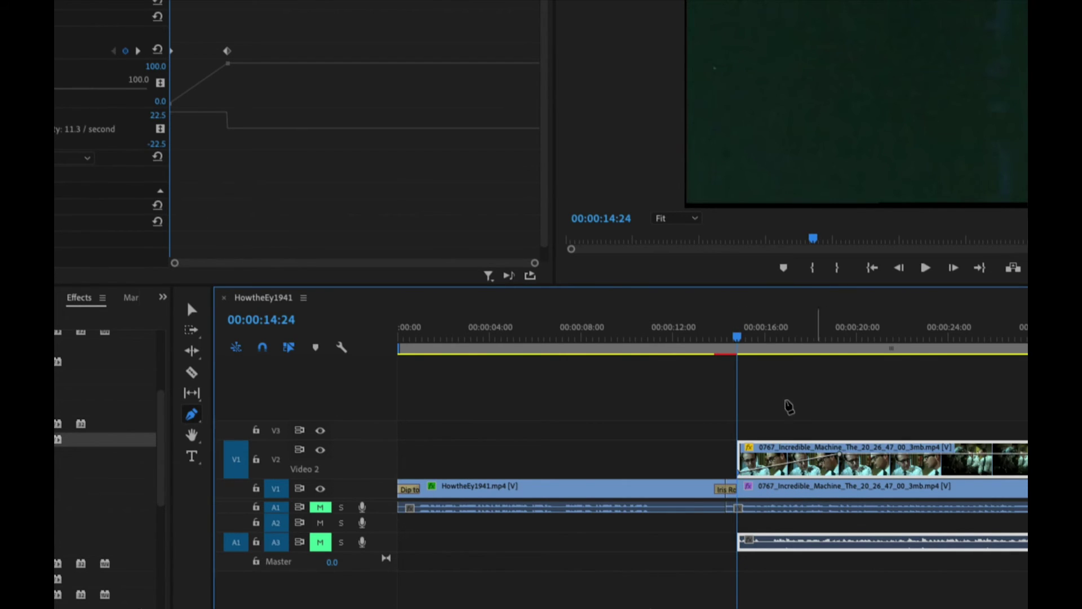
{"action": "left_click_drag", "start_coordinate": [738, 337], "coordinate": [830, 334]}
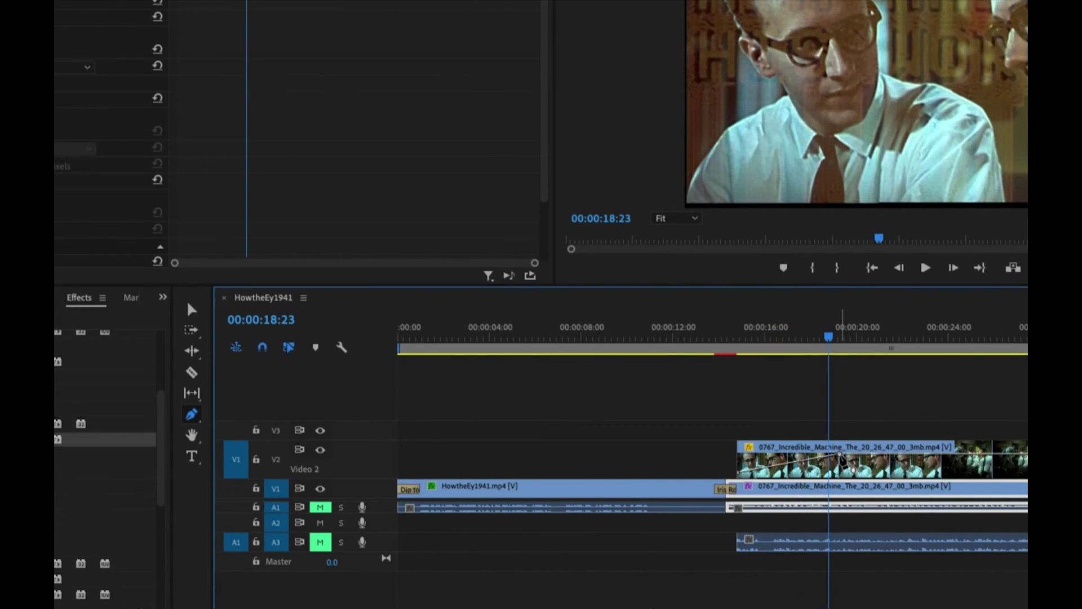
{"action": "left_click_drag", "start_coordinate": [829, 336], "coordinate": [840, 338]}
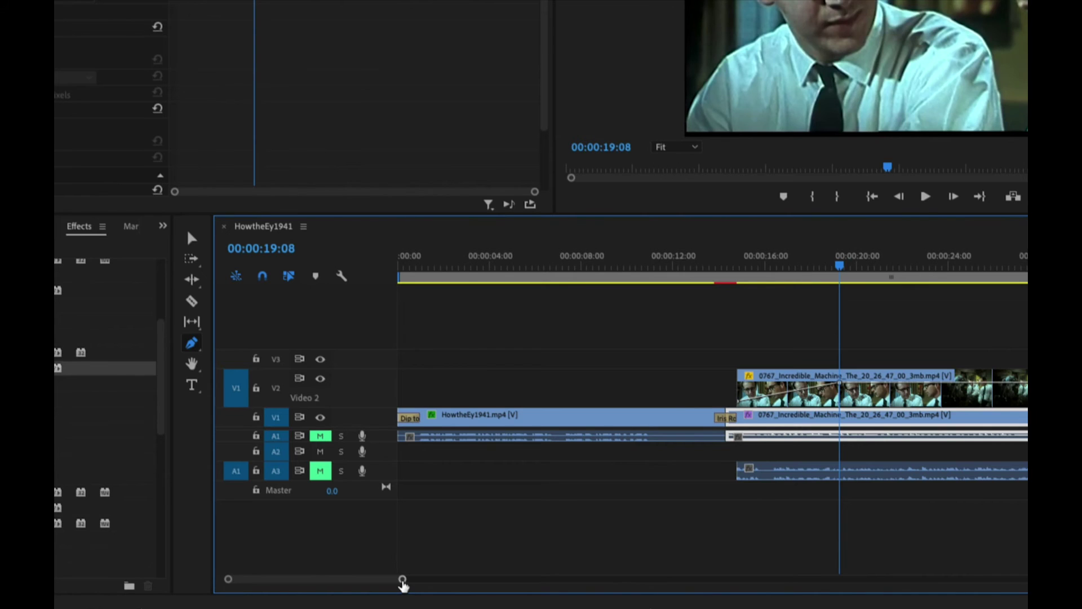
Step: Place the playhead exactly on the V2 clip's 100% opacity keyframe at 00:00:19:07 and select that keyframe
{"action": "left_click_drag", "start_coordinate": [402, 579], "coordinate": [278, 579]}
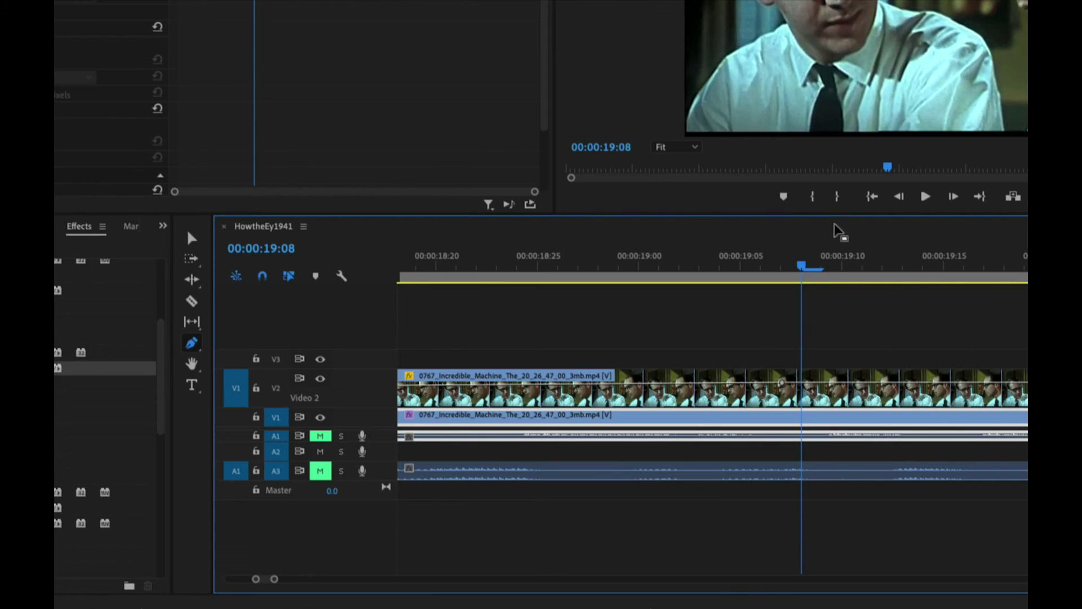
{"action": "left_click_drag", "start_coordinate": [803, 271], "coordinate": [788, 270]}
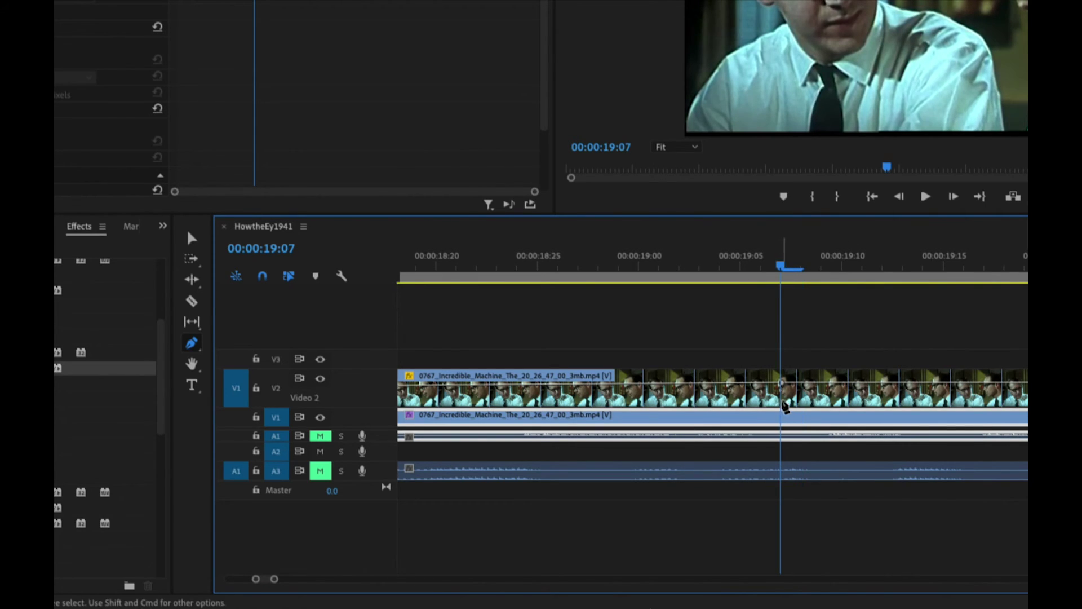
{"action": "left_click", "coordinate": [783, 385]}
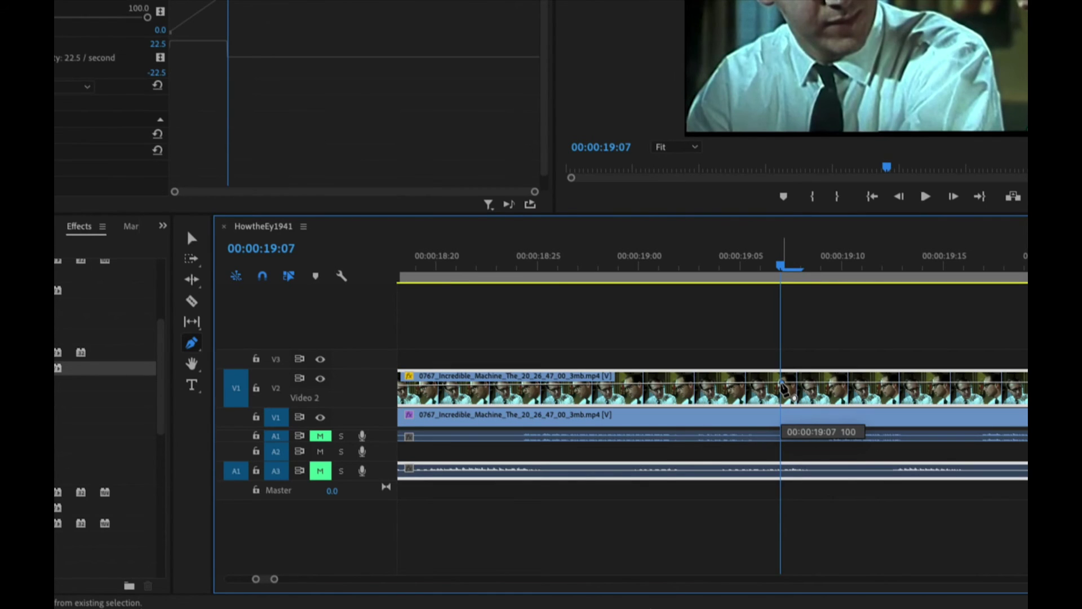
{"action": "left_click_drag", "start_coordinate": [783, 383], "coordinate": [782, 383]}
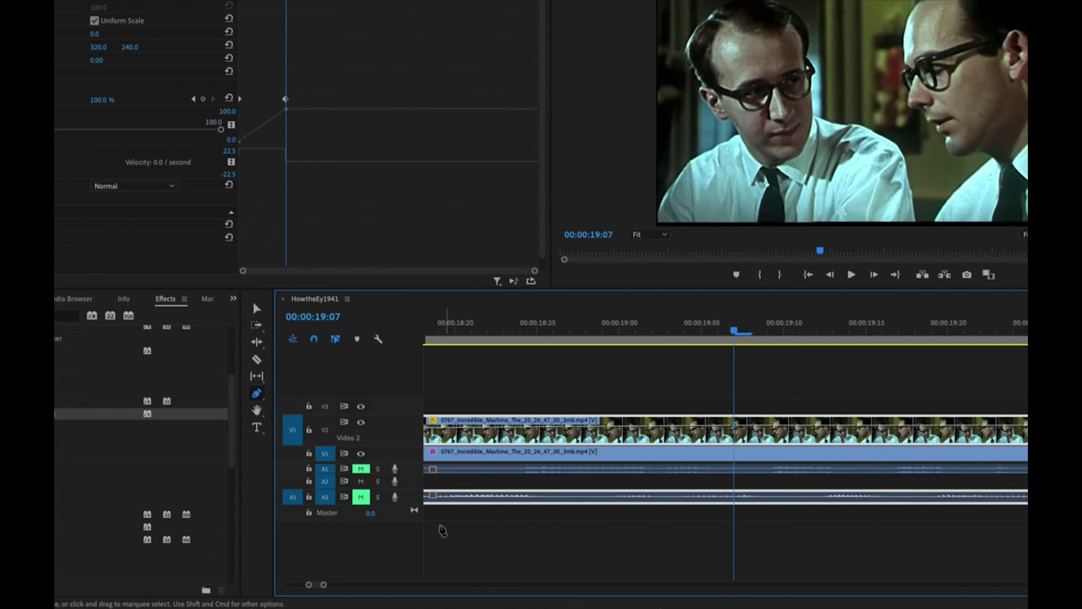
Step: Add an opacity keyframe to the V2 clip at 00:00:19:14 and pull it down to 0%
{"action": "left_click_drag", "start_coordinate": [319, 588], "coordinate": [355, 587]}
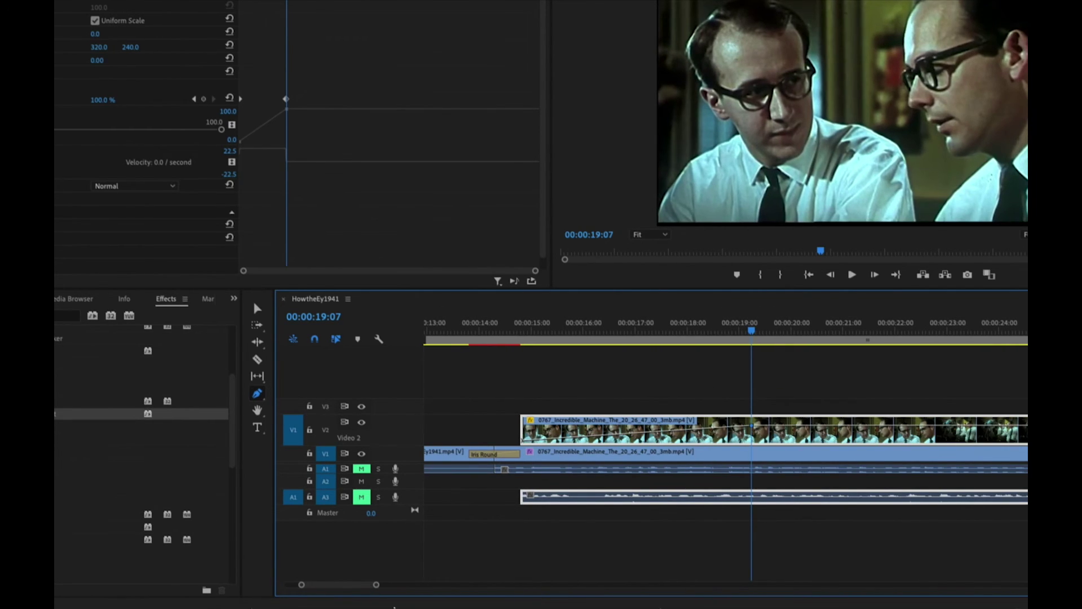
{"action": "left_click_drag", "start_coordinate": [376, 588], "coordinate": [330, 583]}
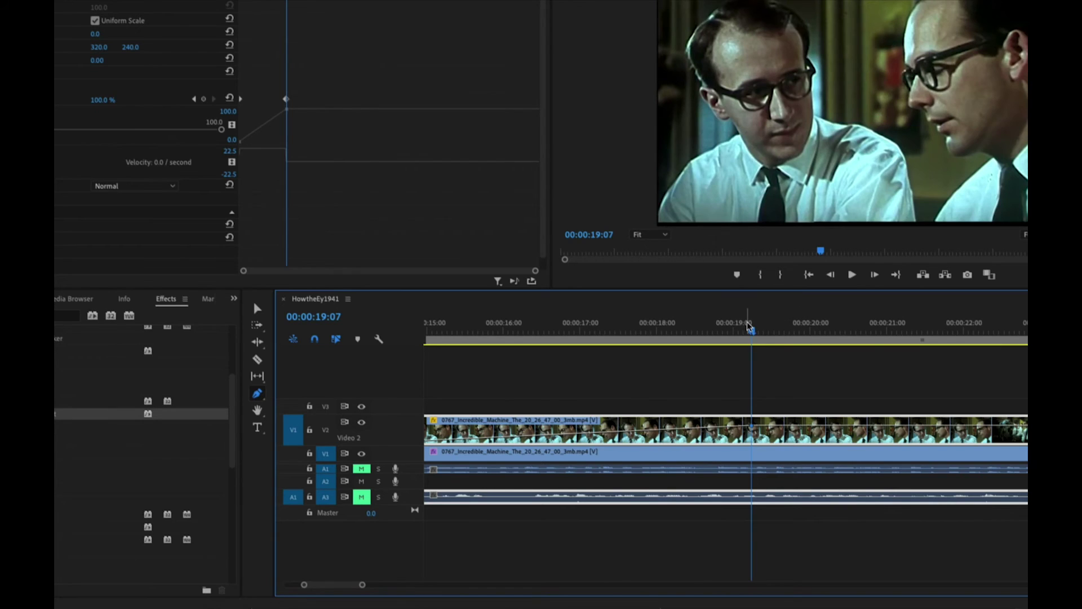
{"action": "left_click_drag", "start_coordinate": [751, 331], "coordinate": [769, 332]}
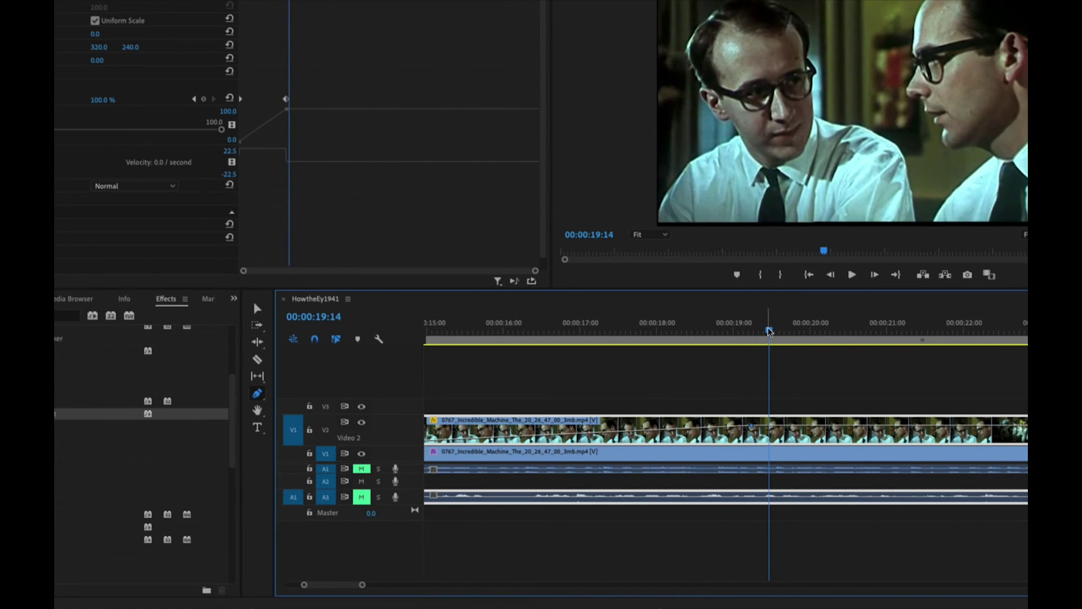
{"action": "left_click_drag", "start_coordinate": [773, 428], "coordinate": [769, 441]}
Step: Add V2 opacity keyframes at about 00:00:20:22, 00:00:21:09 and 00:00:21:21, raise the middle one to 100%, and preview from 00:00:20:03
{"action": "left_click_drag", "start_coordinate": [771, 331], "coordinate": [819, 331]}
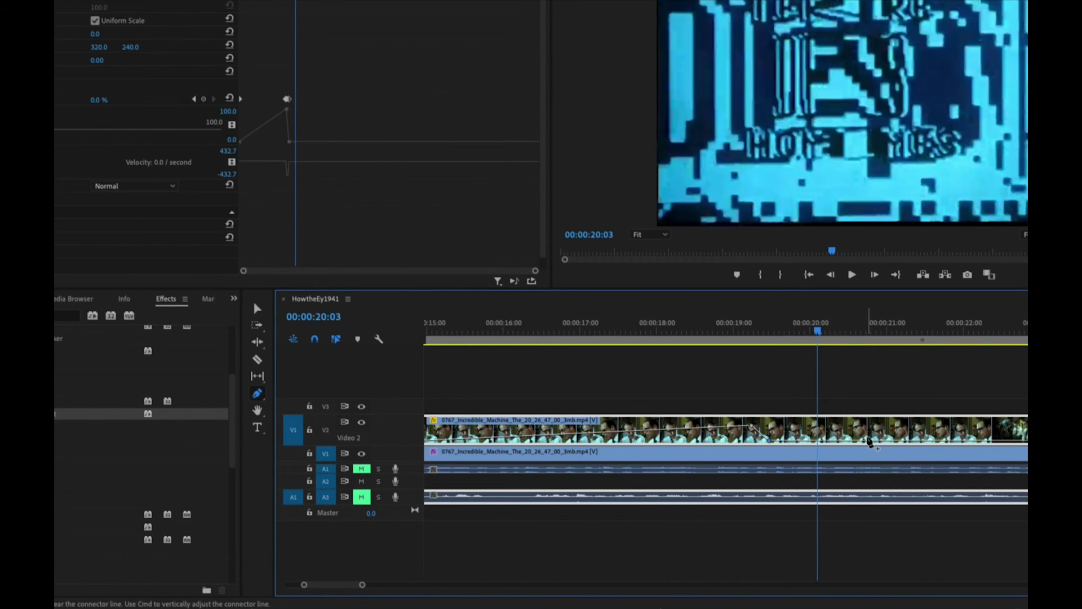
{"action": "left_click", "coordinate": [867, 441]}
{"action": "left_click", "coordinate": [911, 441]}
{"action": "left_click", "coordinate": [942, 442]}
{"action": "left_click_drag", "start_coordinate": [912, 441], "coordinate": [912, 426]}
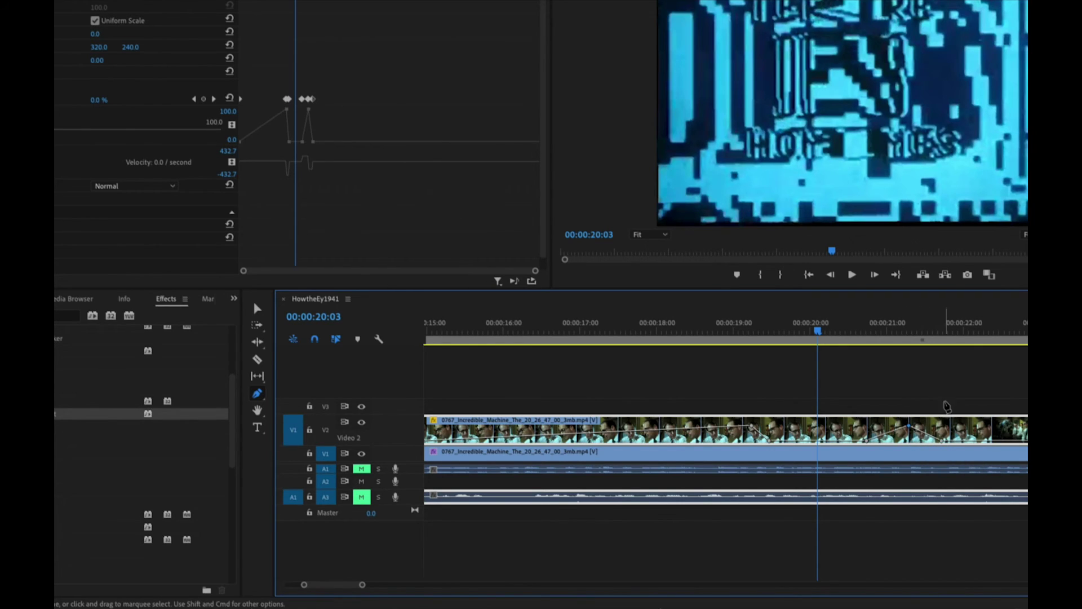
{"action": "key", "text": "space"}
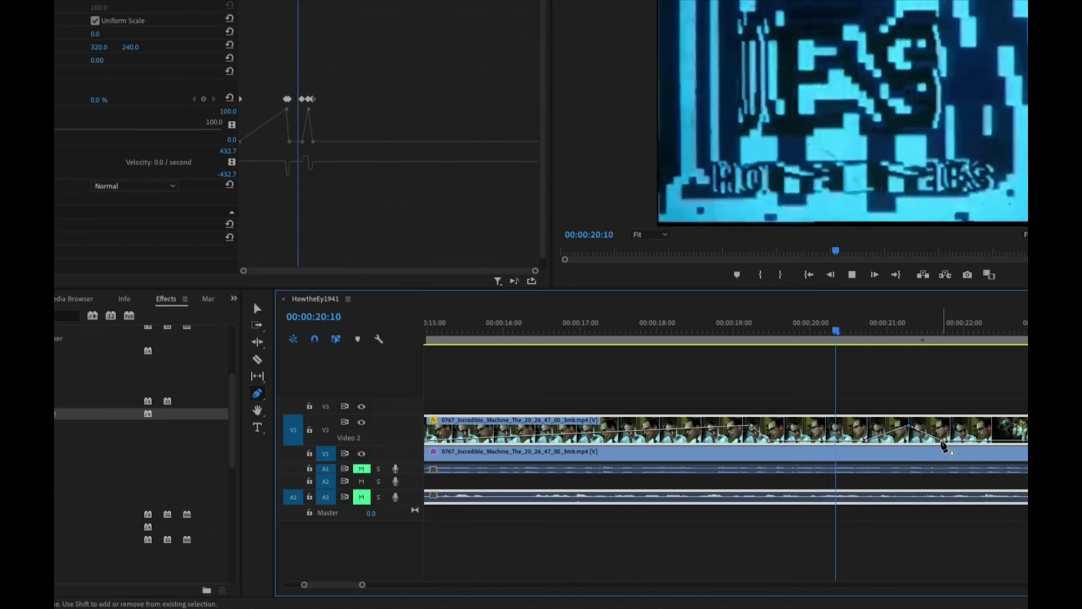
{"action": "key", "text": "space"}
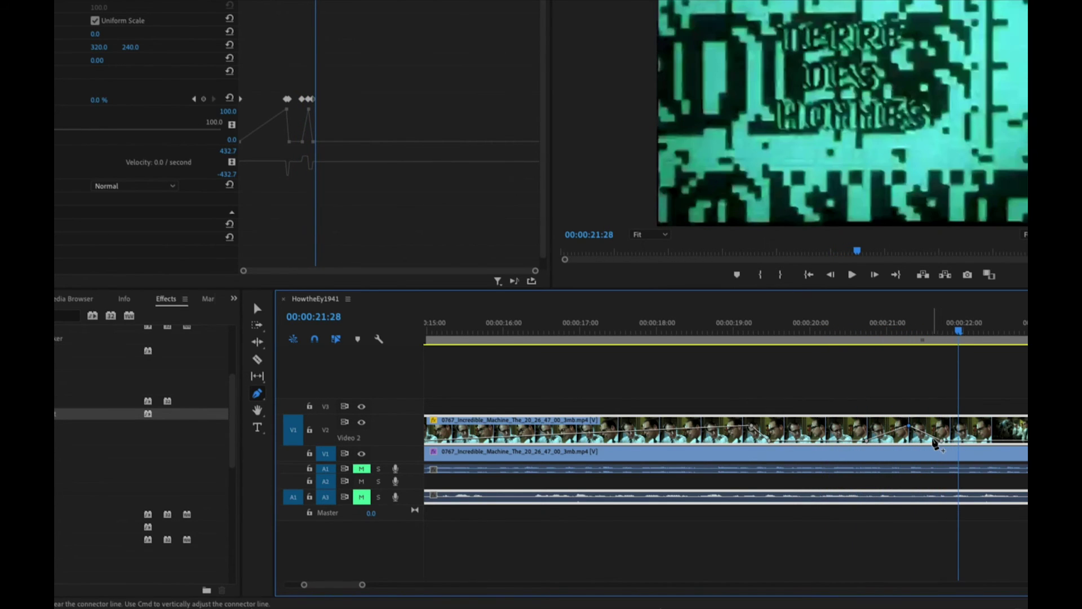
Step: Pull the two outer 0% keyframes close around the 100% peak for a quick opacity flash, and preview it twice
{"action": "left_click_drag", "start_coordinate": [943, 441], "coordinate": [901, 441]}
{"action": "left_click", "coordinate": [876, 324]}
{"action": "key", "text": "space"}
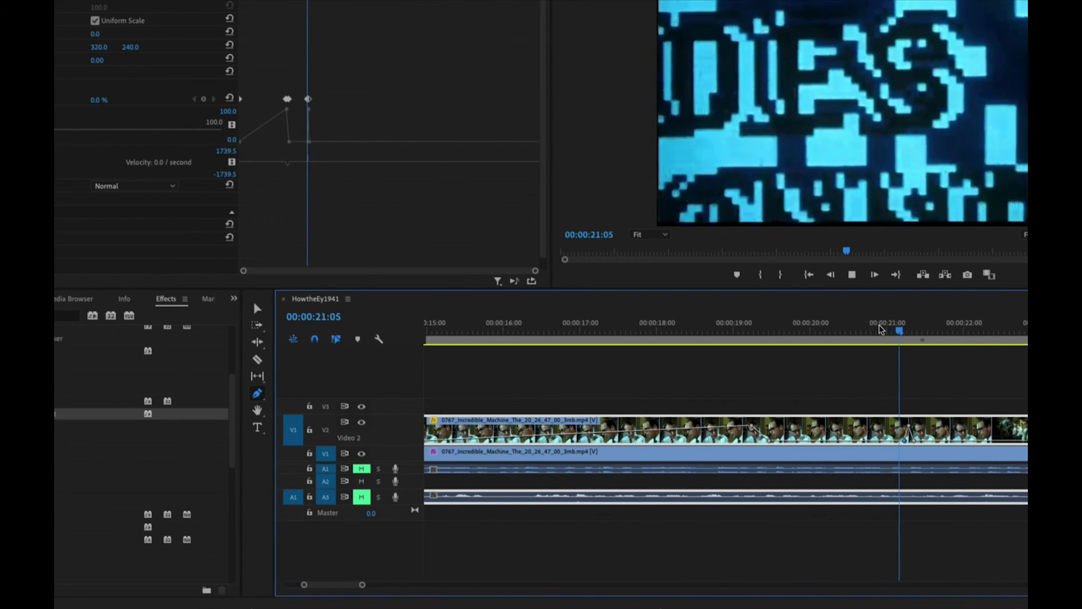
{"action": "key", "text": "space"}
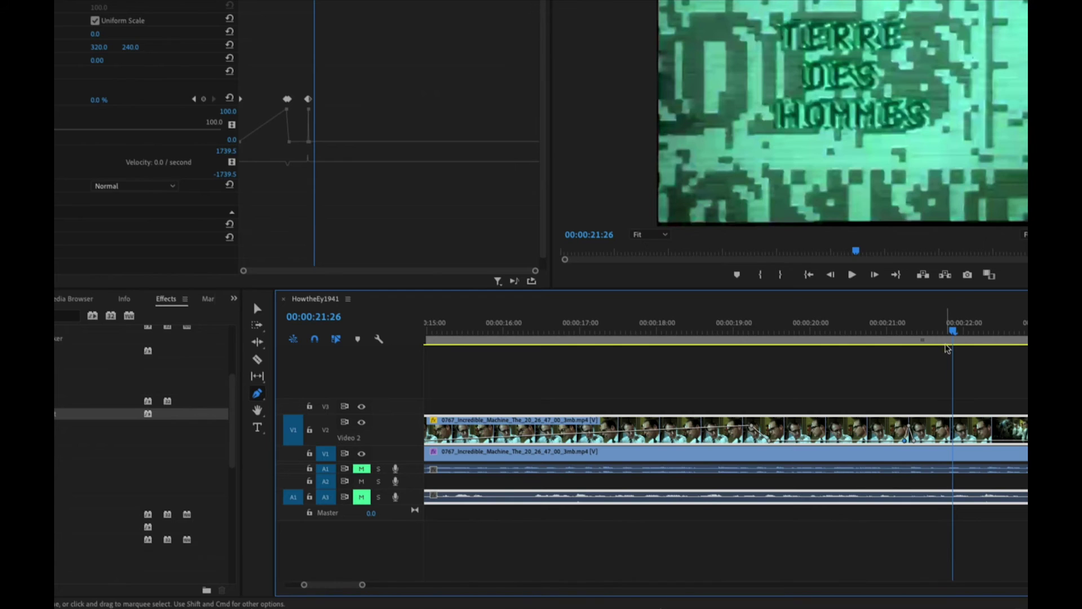
{"action": "left_click", "coordinate": [880, 333]}
{"action": "key", "text": "space"}
{"action": "key", "text": "space"}
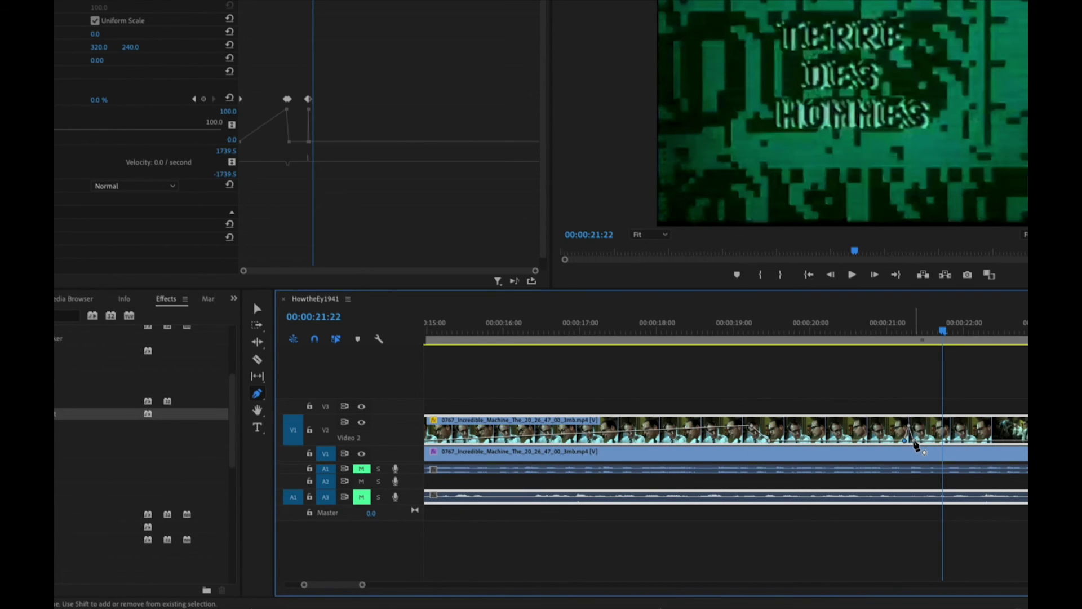
Step: Save the project and move the first 0% keyframe after the fade-in to about 00:00:19:20
{"action": "key", "text": "ctrl+s"}
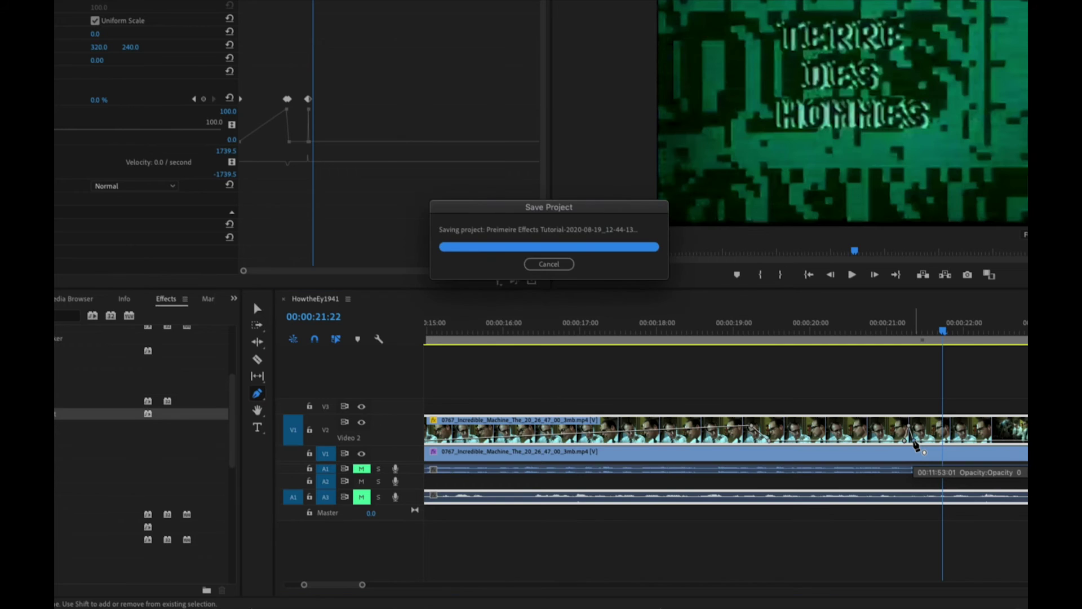
{"action": "right_click", "coordinate": [914, 444]}
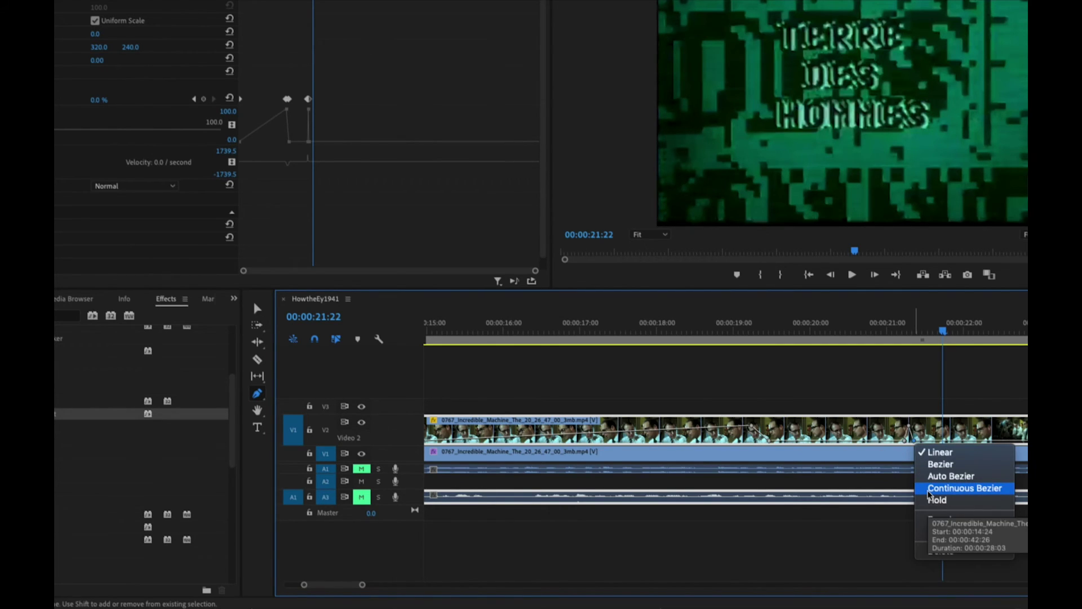
{"action": "left_click", "coordinate": [769, 443]}
{"action": "left_click_drag", "start_coordinate": [774, 441], "coordinate": [786, 441]}
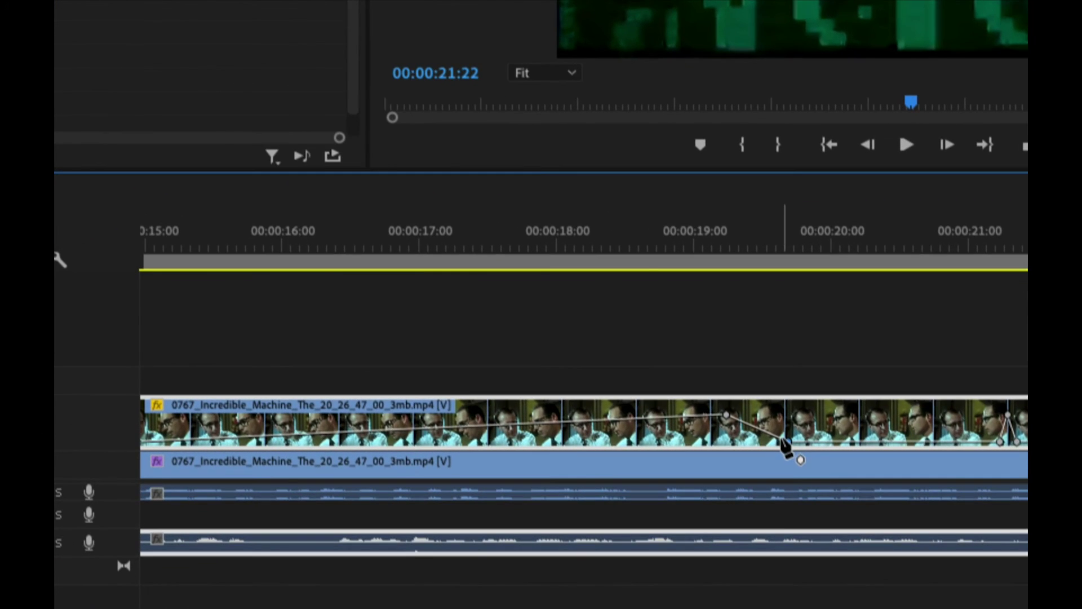
Step: Set the 0% keyframe at the end of the fade-out to Bezier interpolation and bend the opacity curve with its handle
{"action": "right_click", "coordinate": [787, 442]}
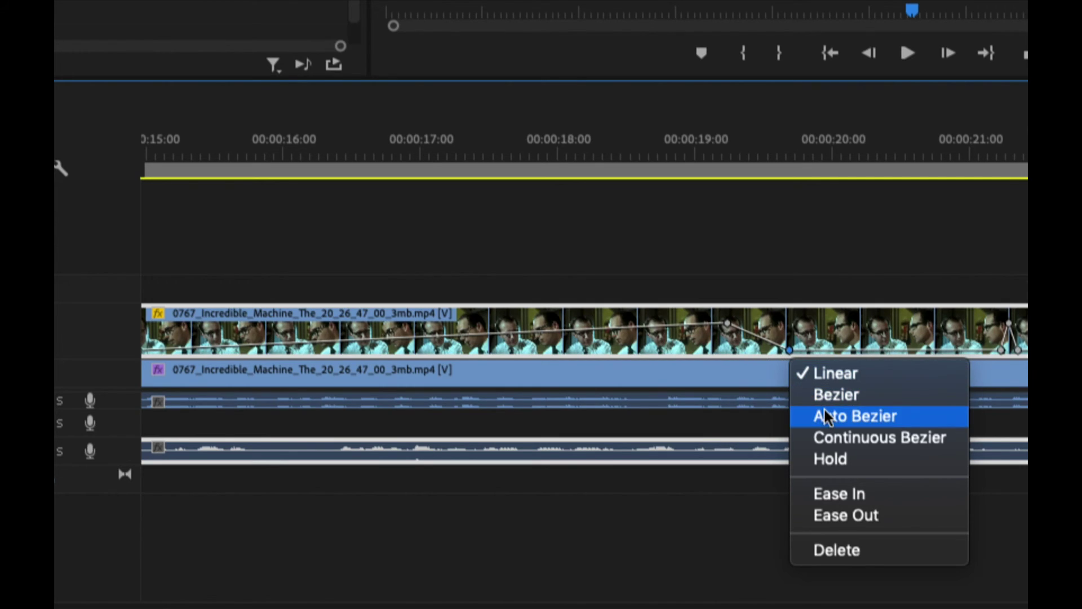
{"action": "left_click", "coordinate": [833, 395]}
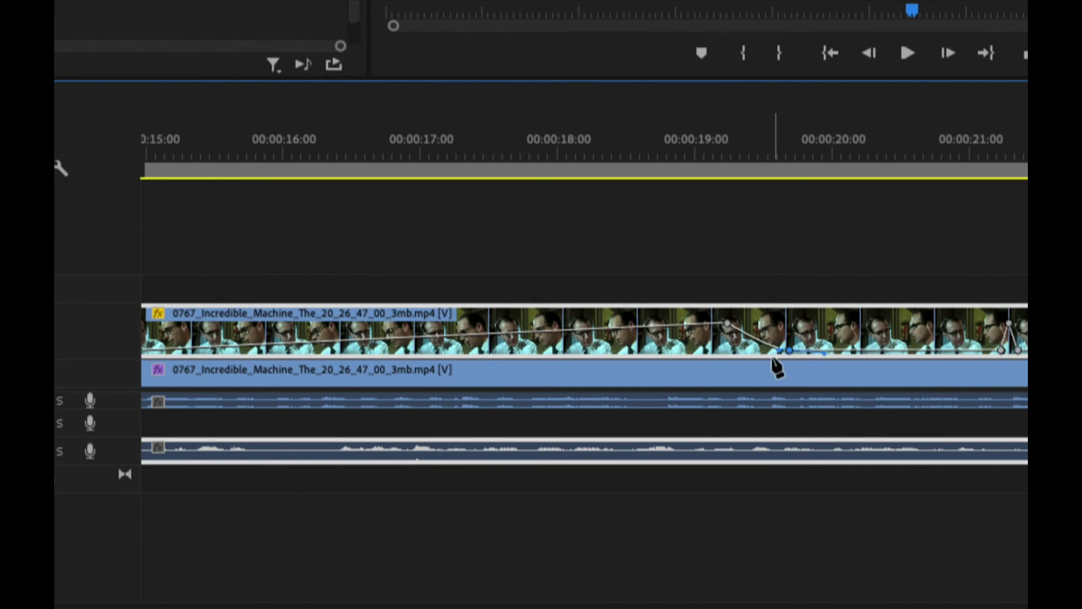
{"action": "mouse_move", "coordinate": [778, 350]}
{"action": "left_mouse_down"}
{"action": "mouse_move", "coordinate": [757, 350]}
{"action": "mouse_move", "coordinate": [789, 335]}
{"action": "mouse_move", "coordinate": [756, 363]}
{"action": "mouse_move", "coordinate": [785, 334]}
{"action": "left_mouse_up"}
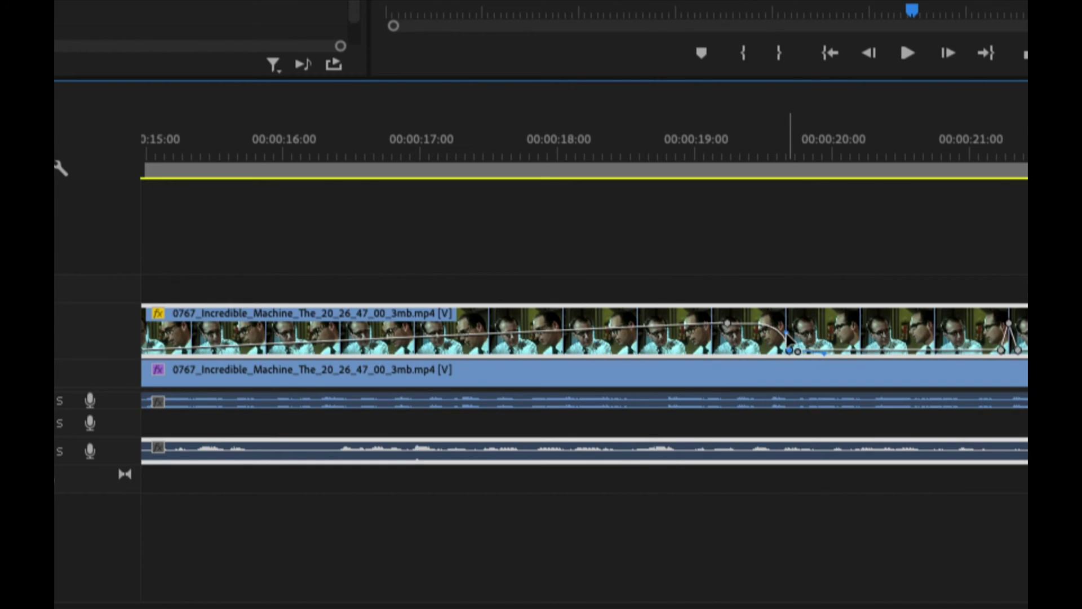
{"action": "left_click_drag", "start_coordinate": [784, 337], "coordinate": [727, 326]}
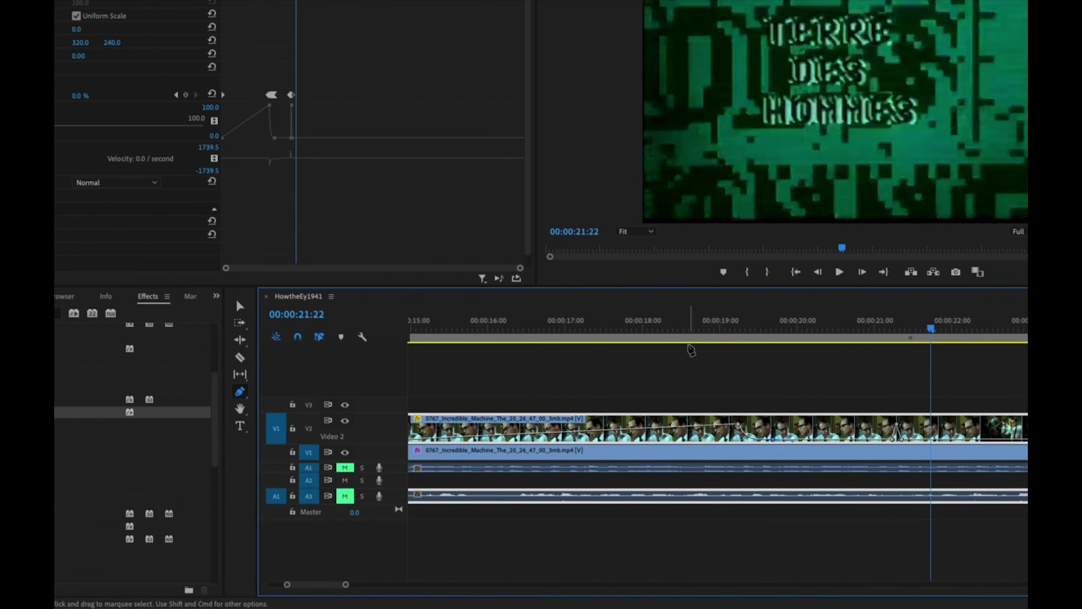
Step: With the Selection tool, move the Bezier 0% keyframe to about 00:00:20:24, and preview the longer fade-out twice
{"action": "key", "text": "v"}
{"action": "left_click", "coordinate": [673, 326]}
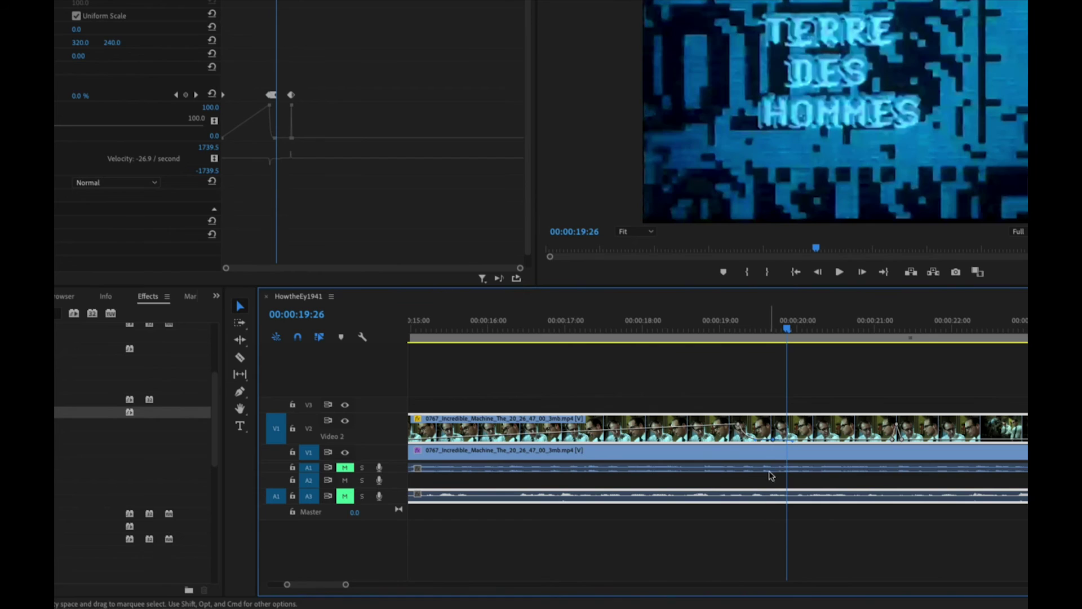
{"action": "left_click_drag", "start_coordinate": [774, 441], "coordinate": [776, 441]}
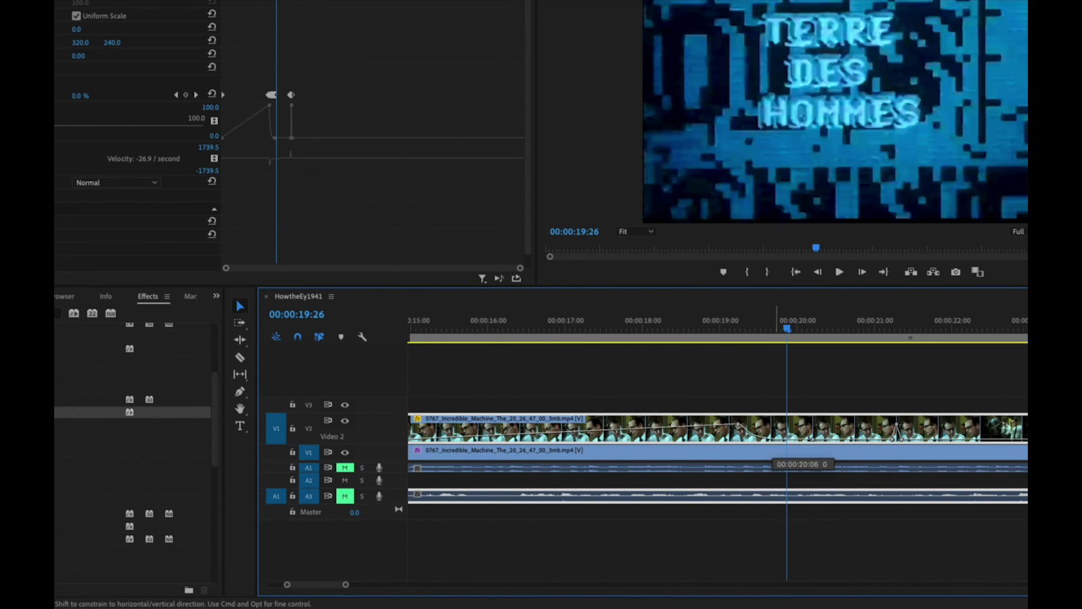
{"action": "left_click_drag", "start_coordinate": [856, 440], "coordinate": [858, 440]}
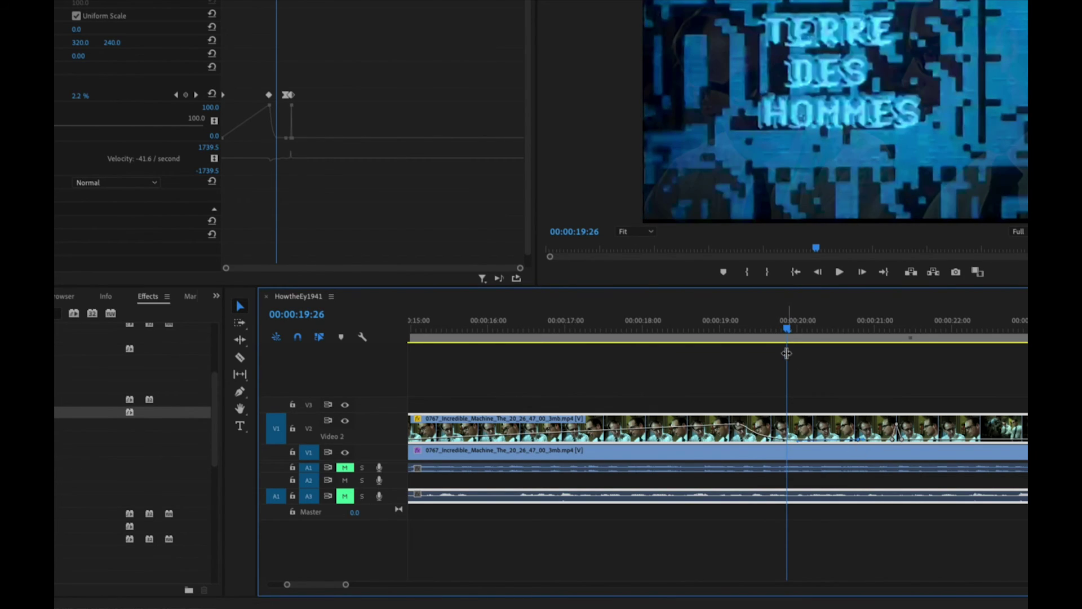
{"action": "left_click_drag", "start_coordinate": [787, 325], "coordinate": [709, 330]}
{"action": "key", "text": "space"}
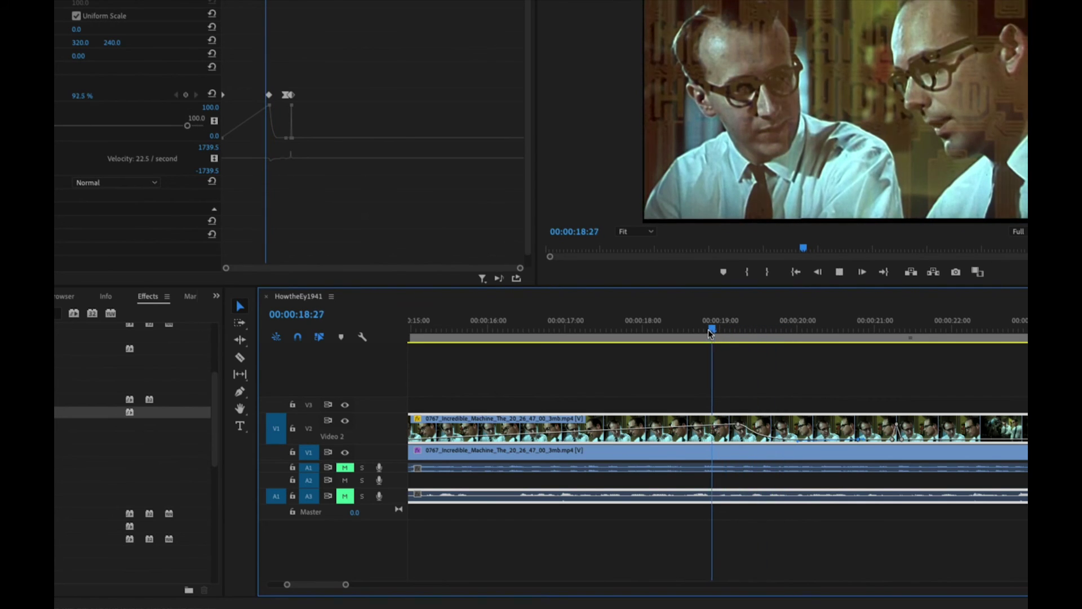
{"action": "key", "text": "space"}
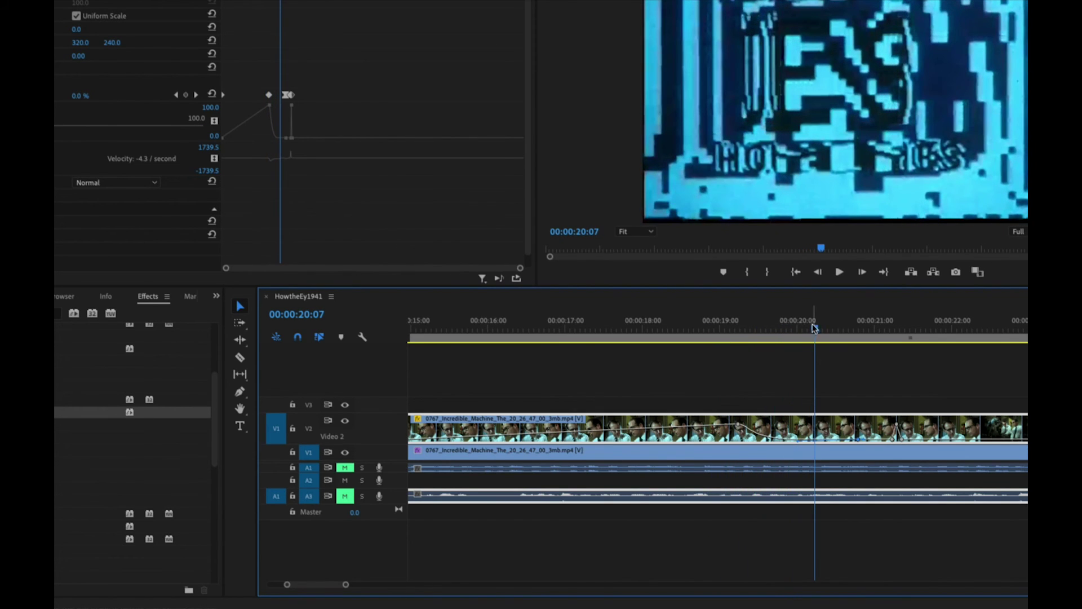
{"action": "left_click_drag", "start_coordinate": [813, 327], "coordinate": [717, 319]}
{"action": "key", "text": "space"}
{"action": "key", "text": "space"}
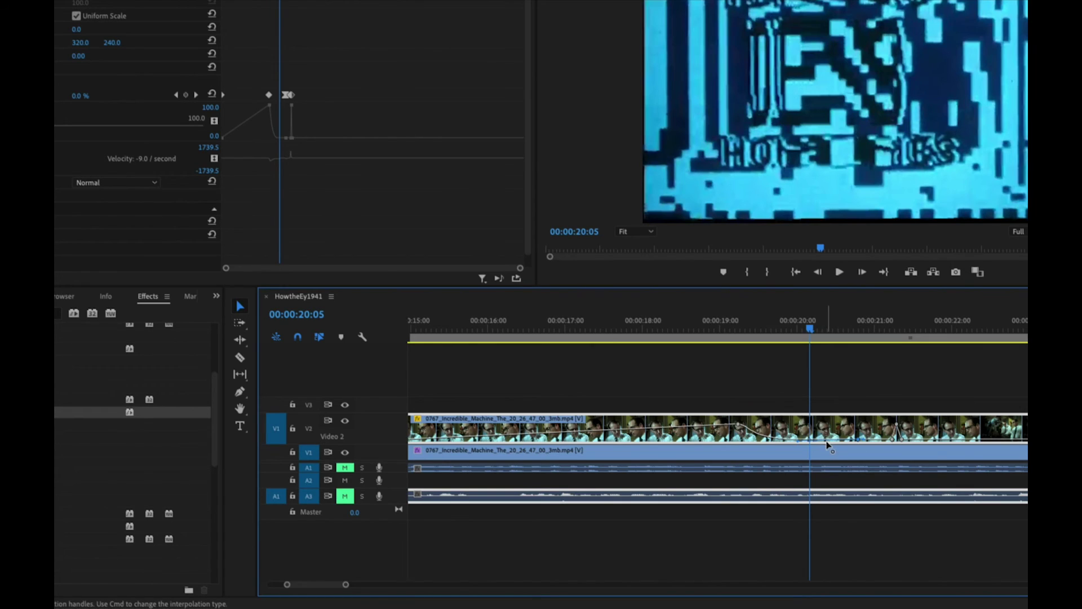
Step: Reshape the fade-out with the Bezier handle so opacity stays high before dropping steeply at 00:00:20:24, and preview the result twice
{"action": "left_click_drag", "start_coordinate": [797, 441], "coordinate": [859, 429]}
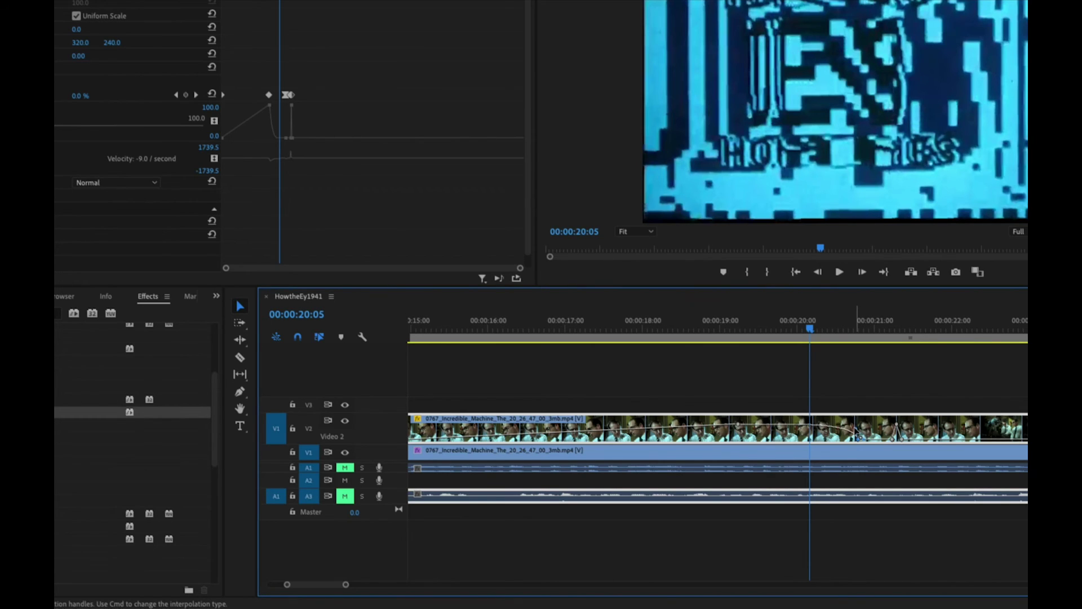
{"action": "left_click_drag", "start_coordinate": [858, 435], "coordinate": [858, 436]}
{"action": "left_click_drag", "start_coordinate": [809, 328], "coordinate": [723, 323]}
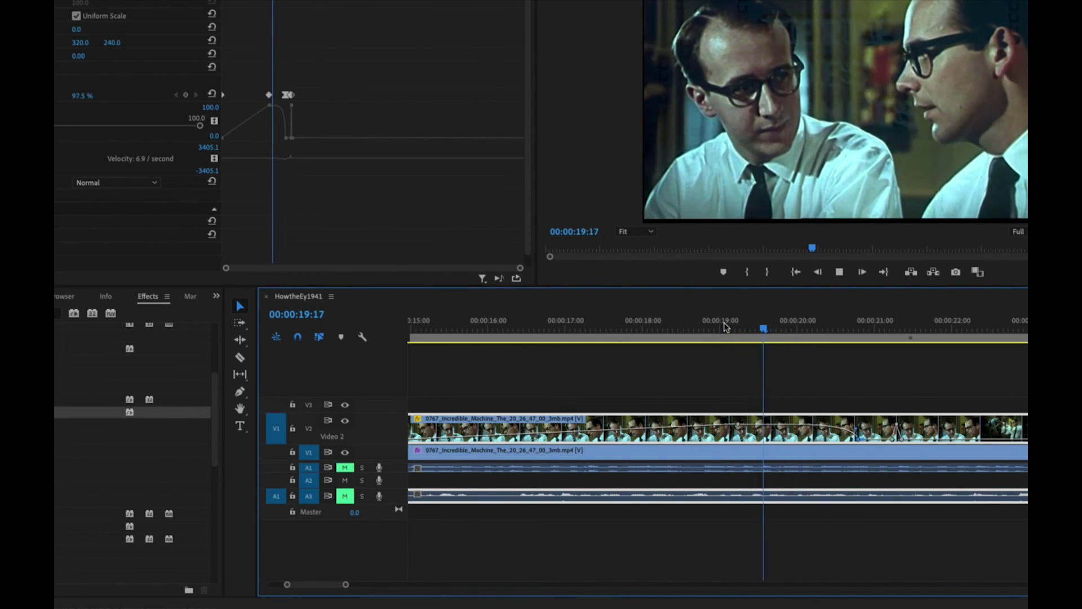
{"action": "key", "text": "space"}
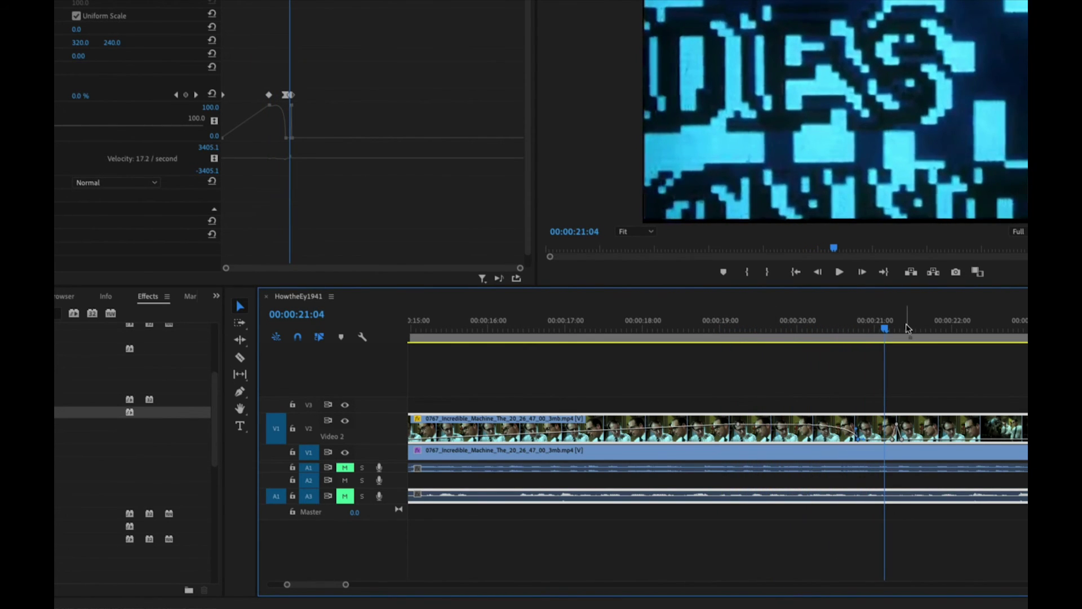
{"action": "left_click_drag", "start_coordinate": [886, 327], "coordinate": [725, 327]}
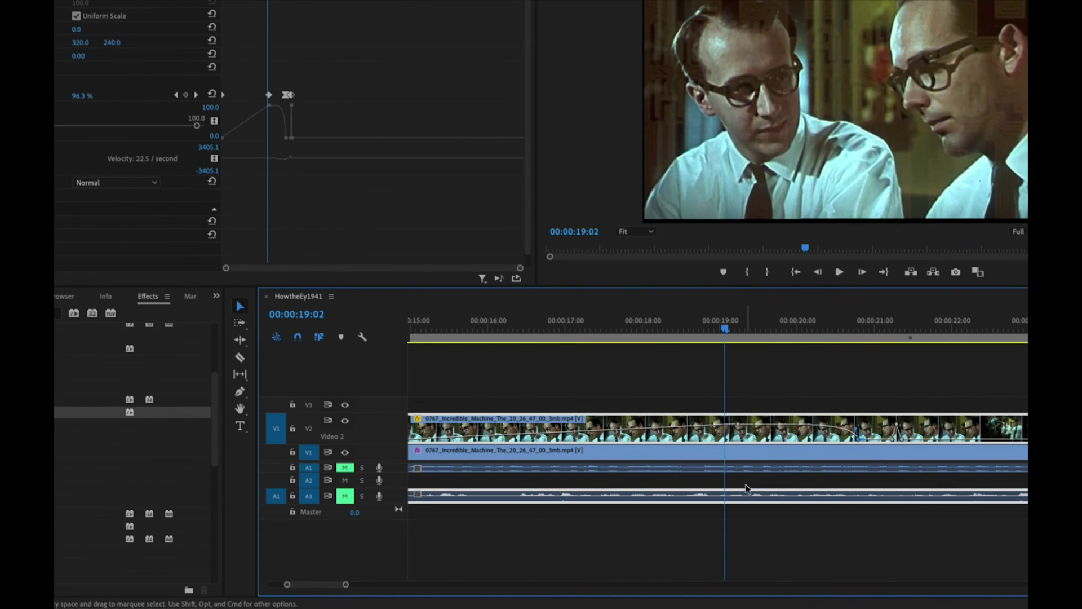
{"action": "key", "text": "space"}
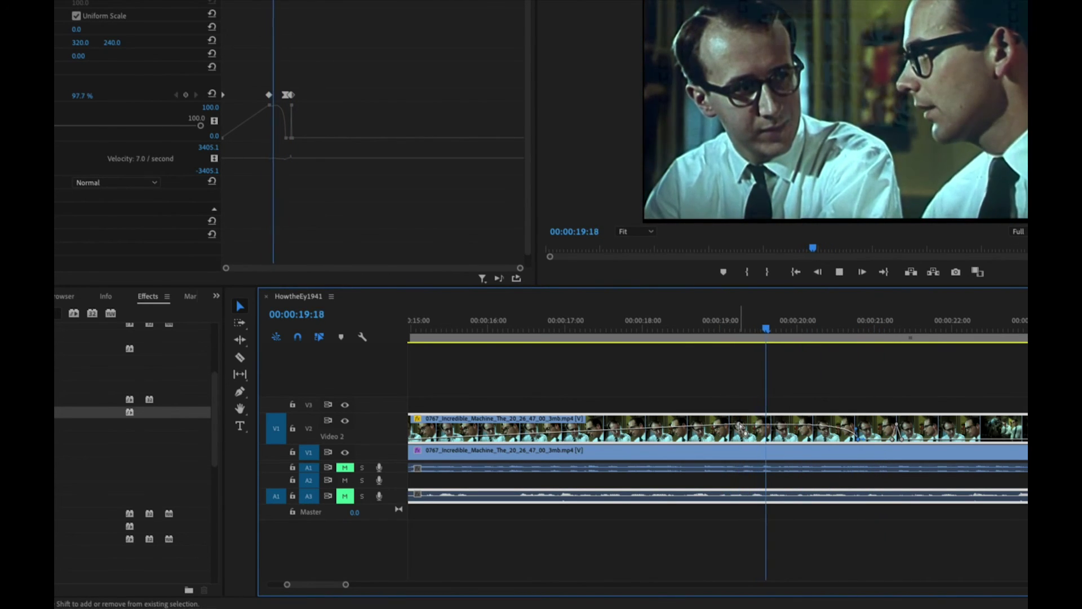
{"action": "key", "text": "space"}
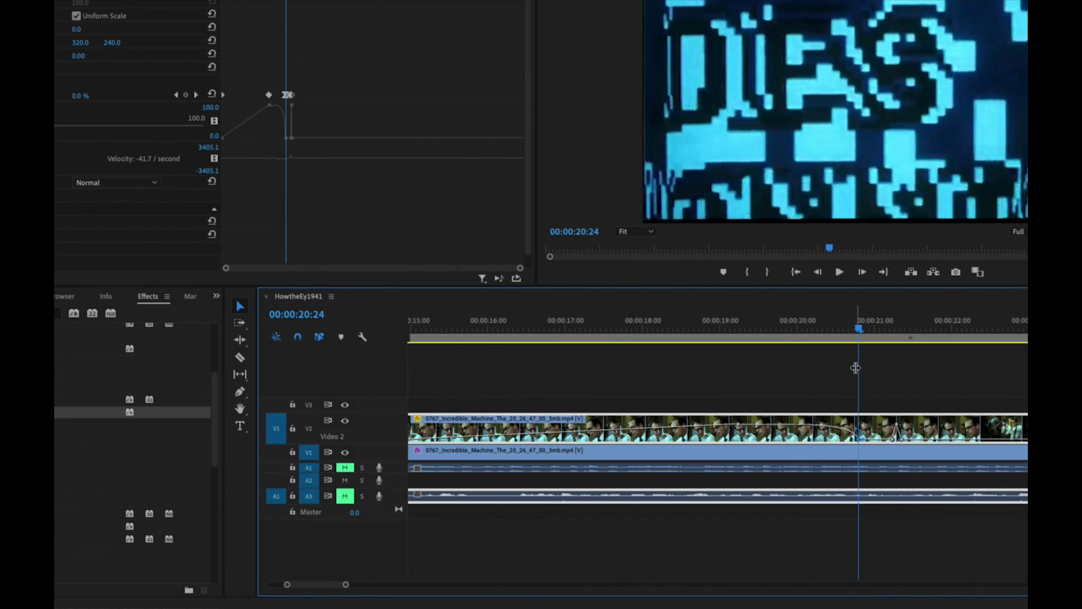
{"action": "right_click", "coordinate": [859, 442]}
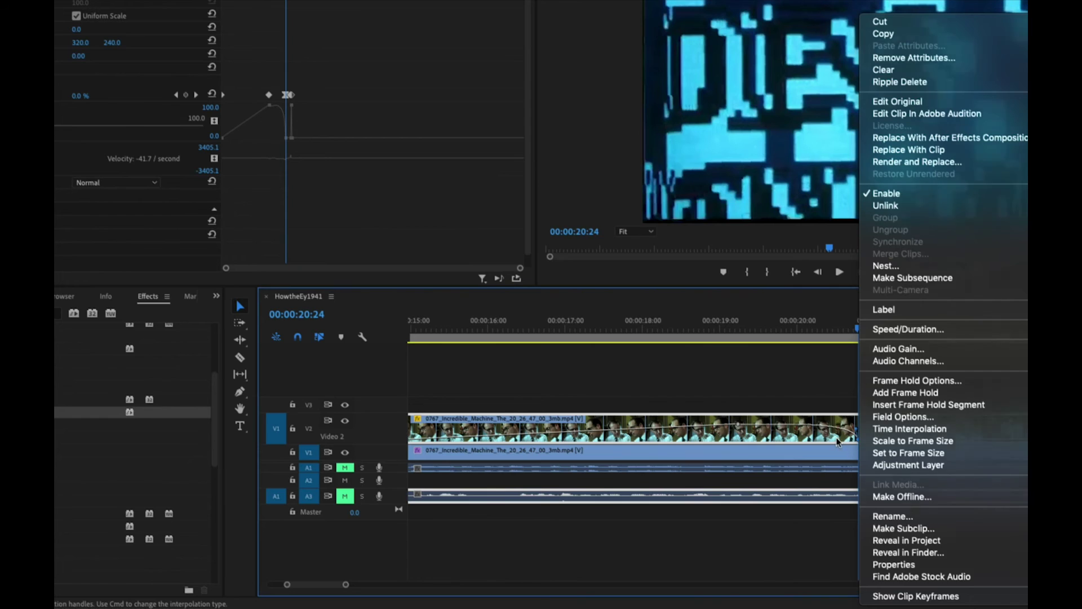
{"action": "left_click", "coordinate": [837, 438]}
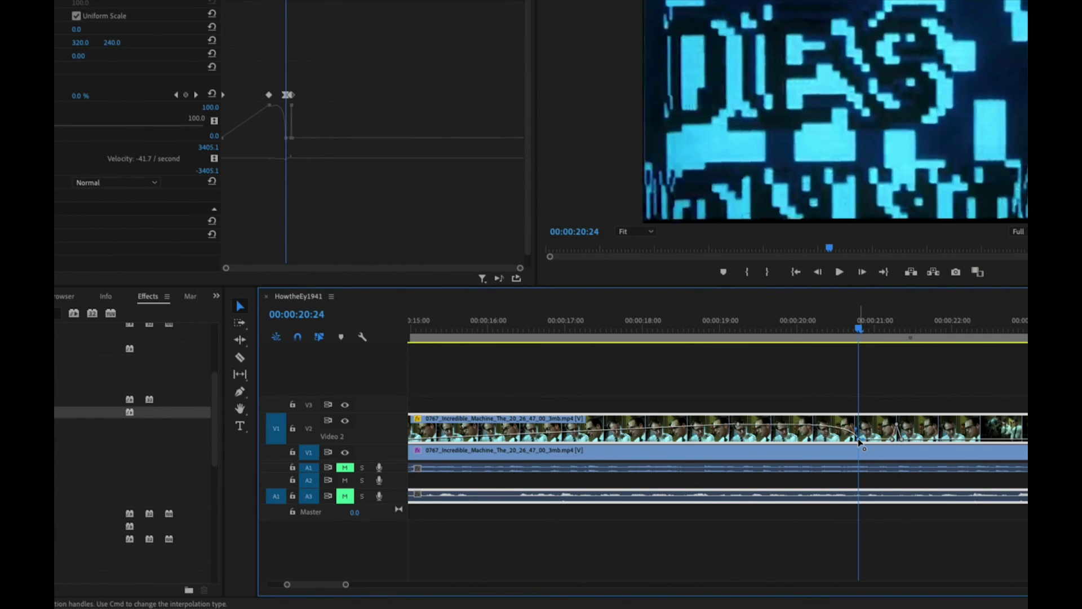
Step: Reset the 0% keyframe ending the fade-out to Linear, switch it to Auto Bezier, and lengthen its handle toward the 100% keyframe
{"action": "right_click", "coordinate": [858, 440]}
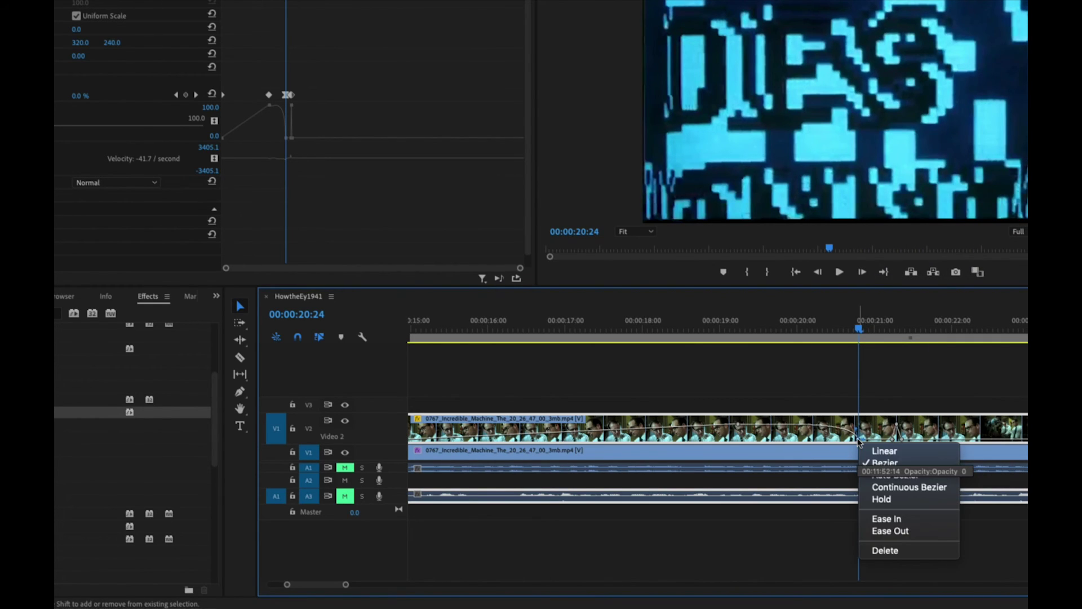
{"action": "left_click", "coordinate": [884, 452]}
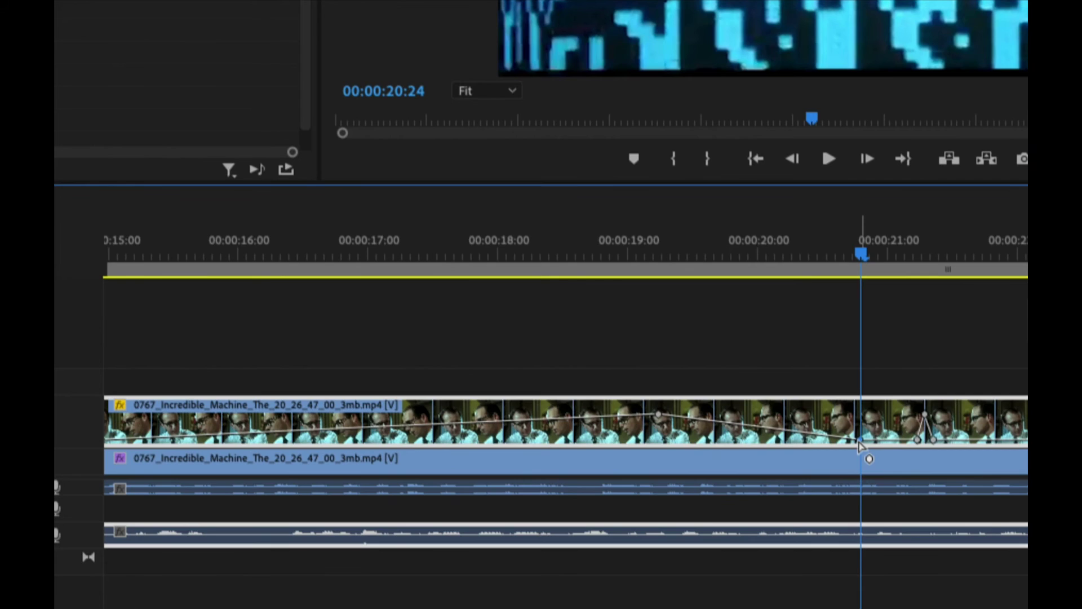
{"action": "right_click", "coordinate": [860, 441]}
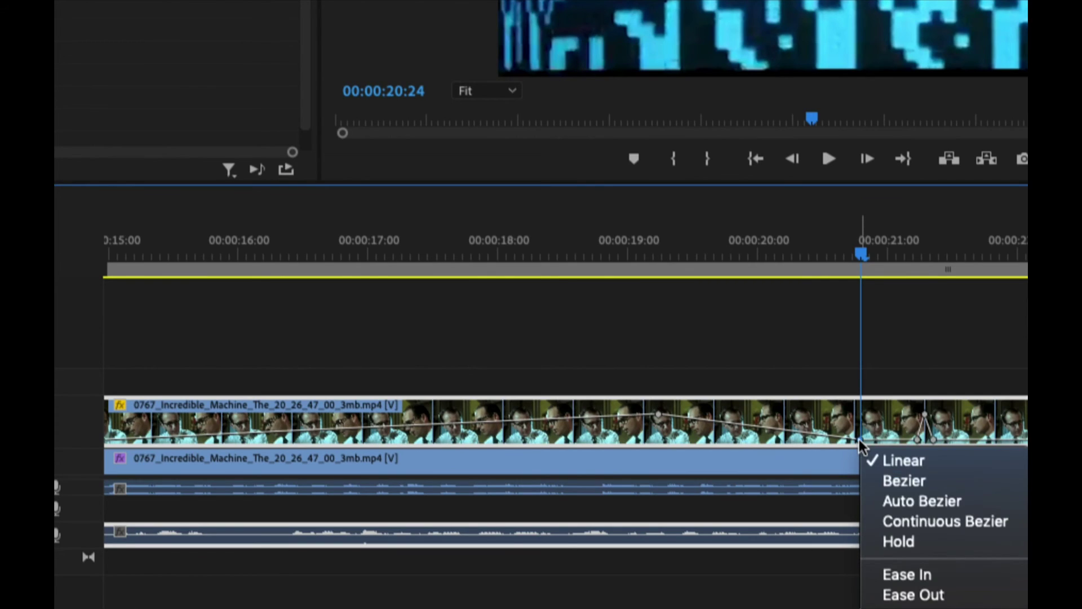
{"action": "left_click", "coordinate": [902, 502]}
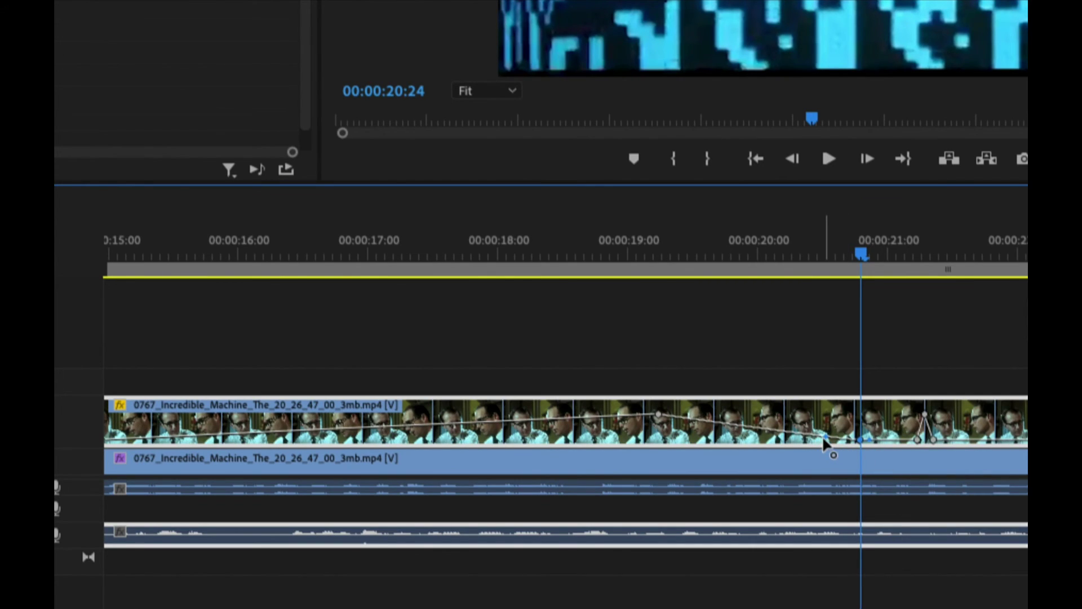
{"action": "left_click_drag", "start_coordinate": [825, 437], "coordinate": [774, 439]}
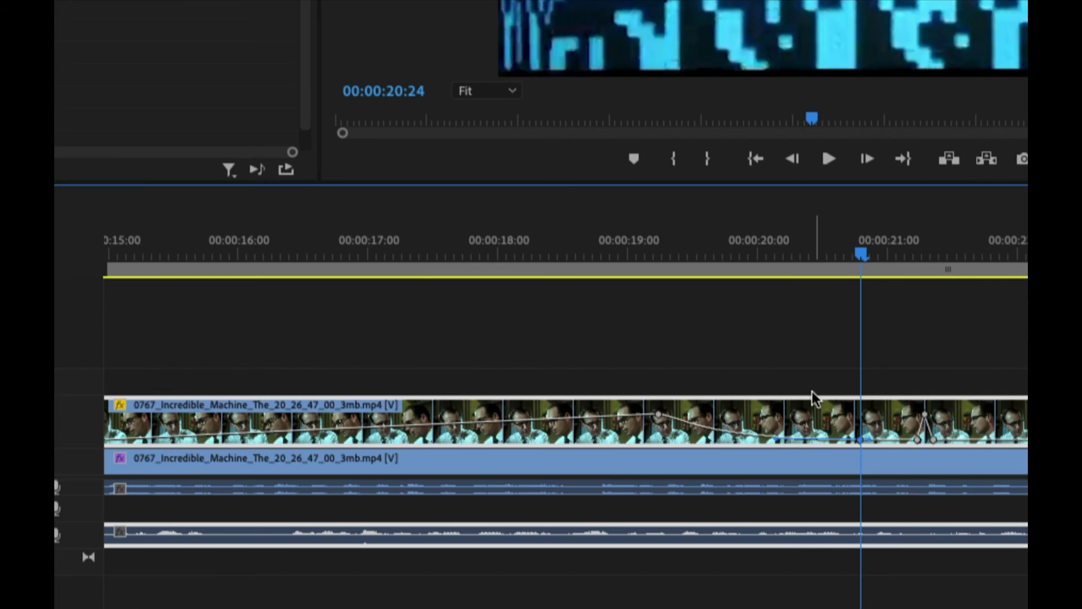
Step: Try Hold interpolation on the 0% keyframe at 00:00:20:24, scrub to 00:00:20:27, and undo the change
{"action": "right_click", "coordinate": [859, 438]}
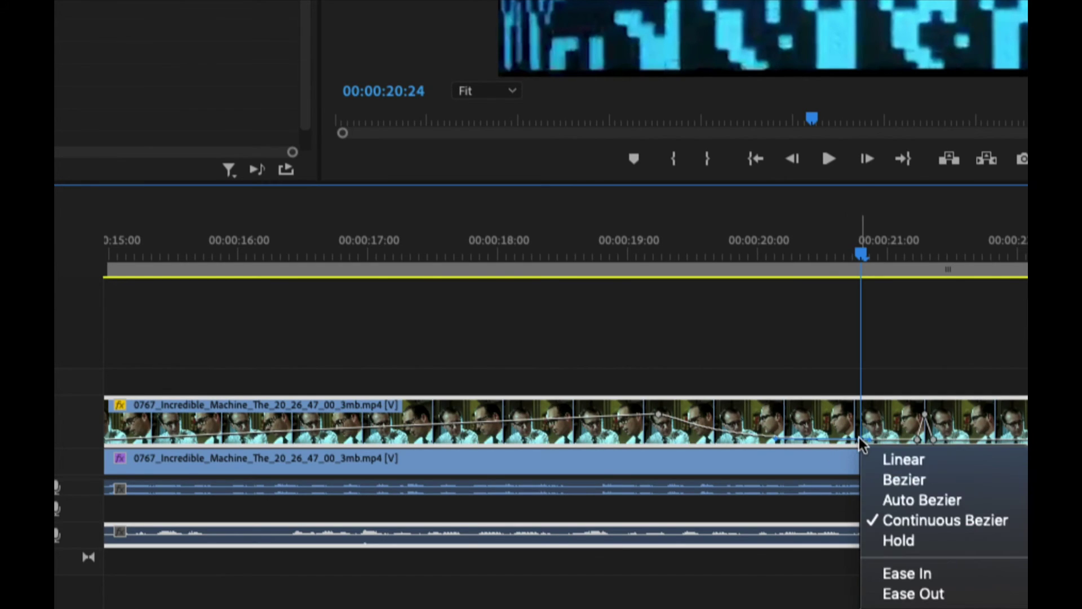
{"action": "left_click", "coordinate": [901, 541]}
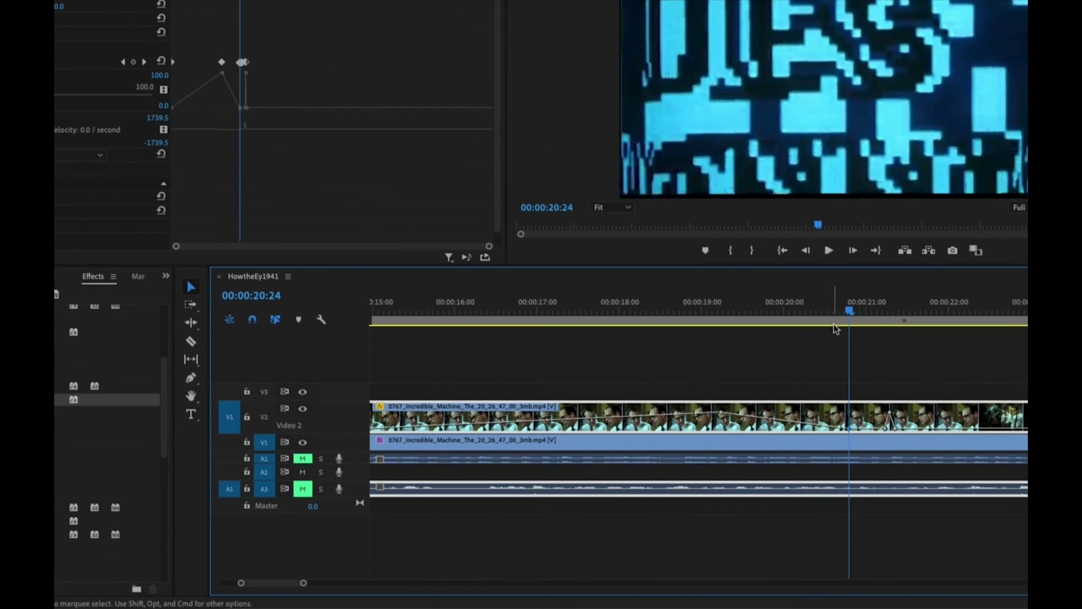
{"action": "mouse_move", "coordinate": [849, 311]}
{"action": "left_mouse_down"}
{"action": "mouse_move", "coordinate": [712, 315]}
{"action": "mouse_move", "coordinate": [817, 315]}
{"action": "mouse_move", "coordinate": [859, 330]}
{"action": "left_mouse_up"}
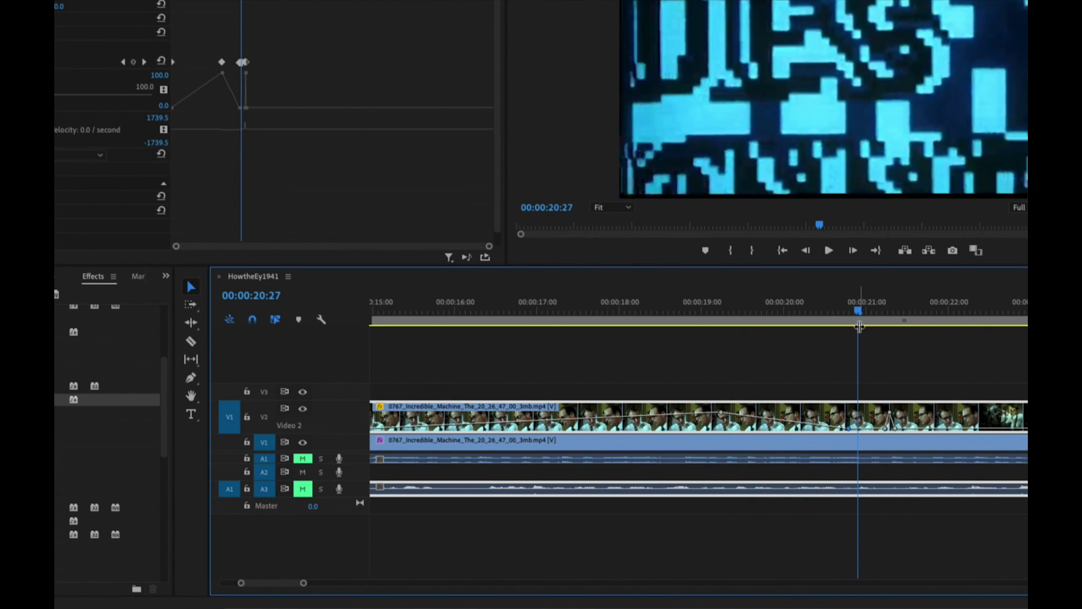
{"action": "key", "text": "super+z"}
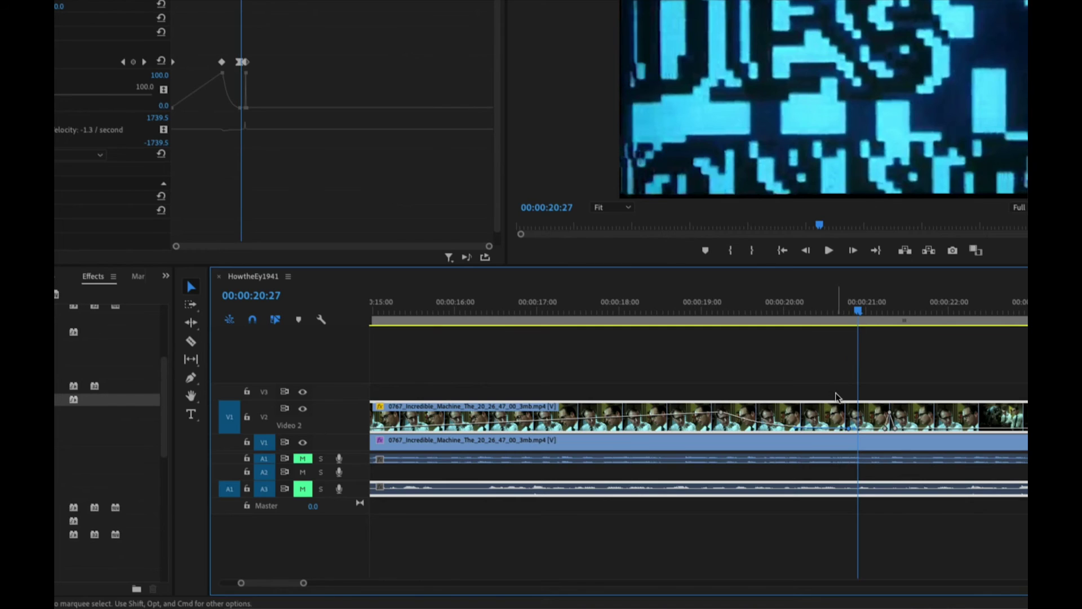
Step: Try Hold interpolation on the 100% keyframe at the end of the fade-in, and scrub between 00:00:19:07 and 00:00:20:19 to check it
{"action": "right_click", "coordinate": [721, 415]}
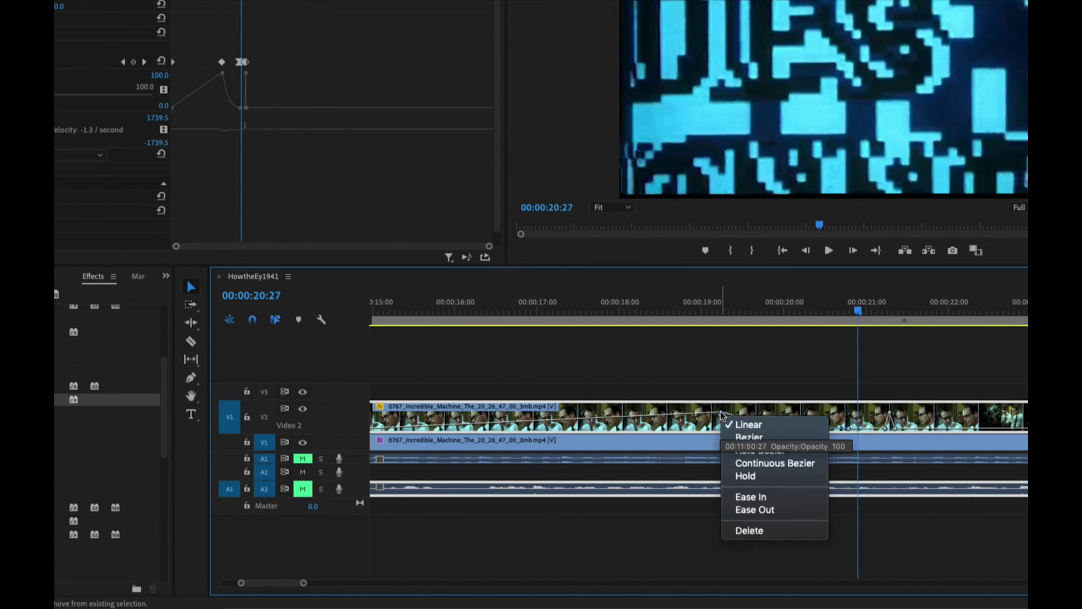
{"action": "left_click", "coordinate": [749, 483]}
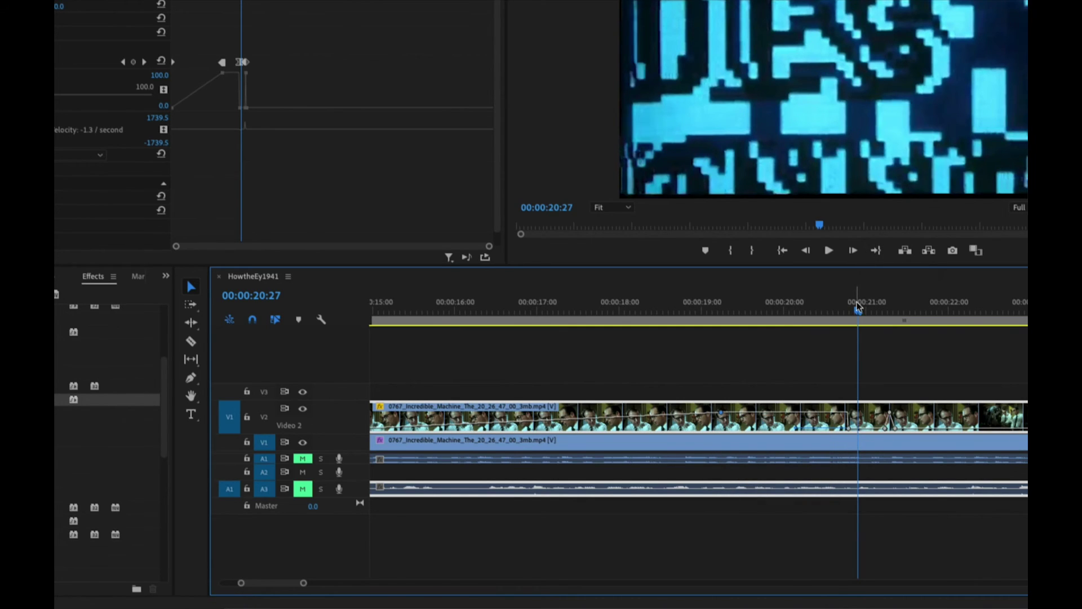
{"action": "left_click_drag", "start_coordinate": [858, 309], "coordinate": [723, 300]}
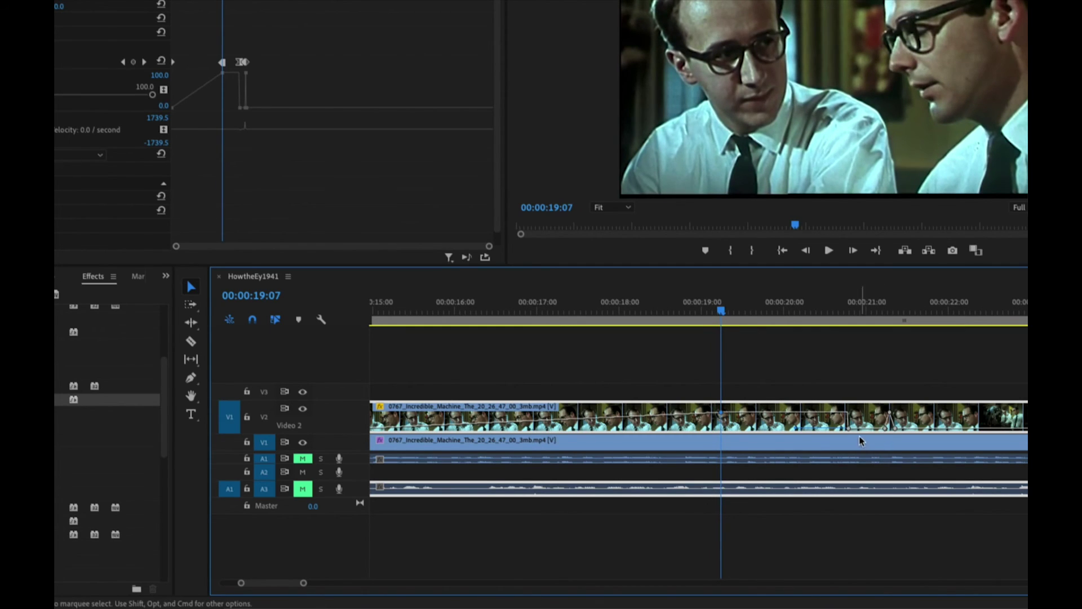
{"action": "left_click_drag", "start_coordinate": [721, 310], "coordinate": [837, 328]}
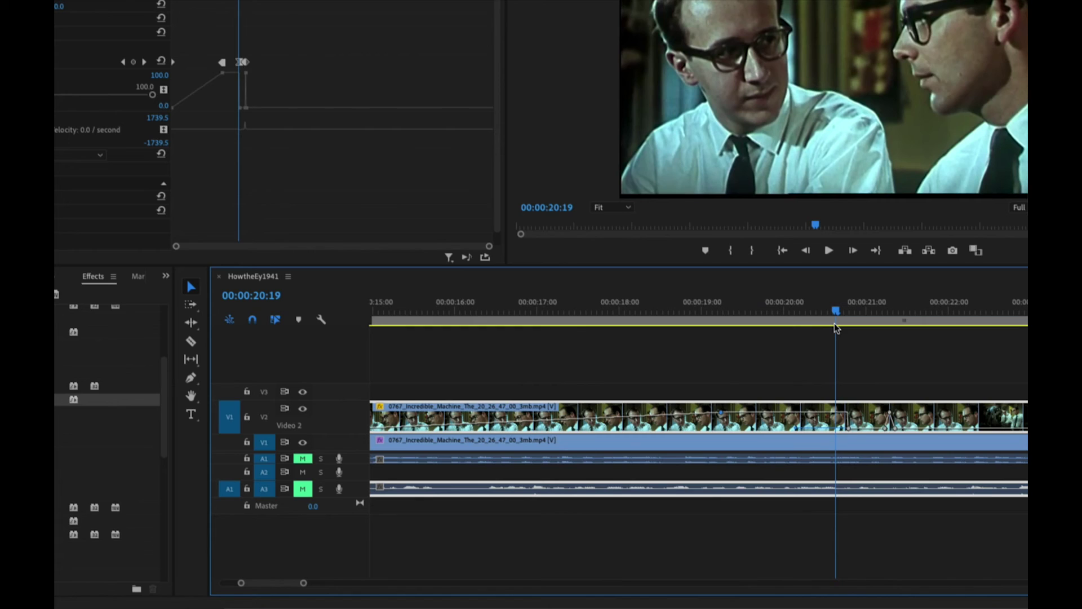
Step: Try Ease Out on the 0% keyframe at the fade-out's end, then reset both fade-out keyframes to Linear
{"action": "right_click", "coordinate": [848, 431]}
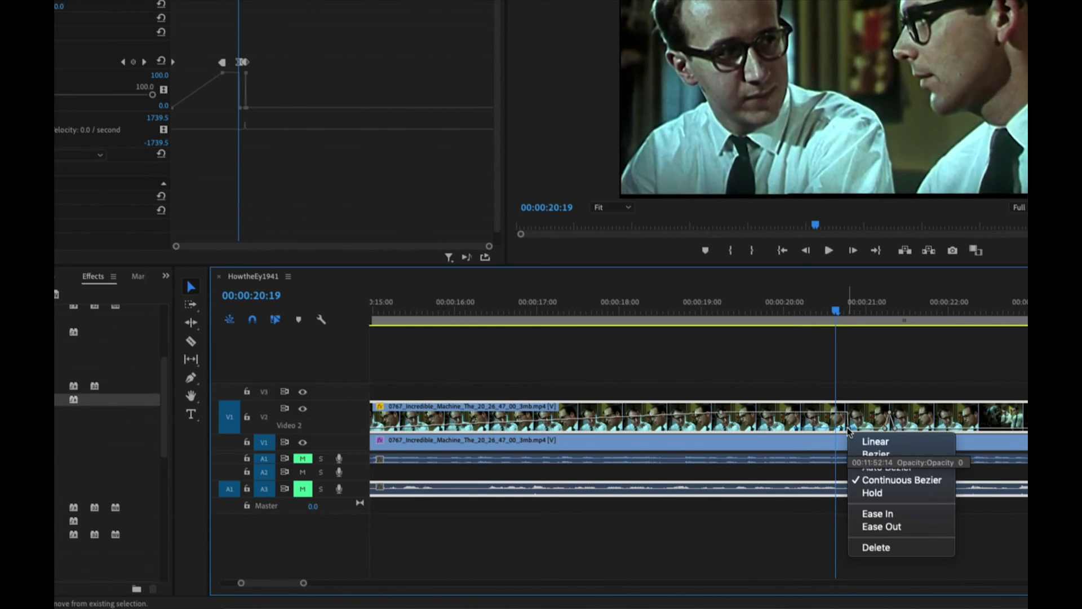
{"action": "left_click", "coordinate": [881, 525]}
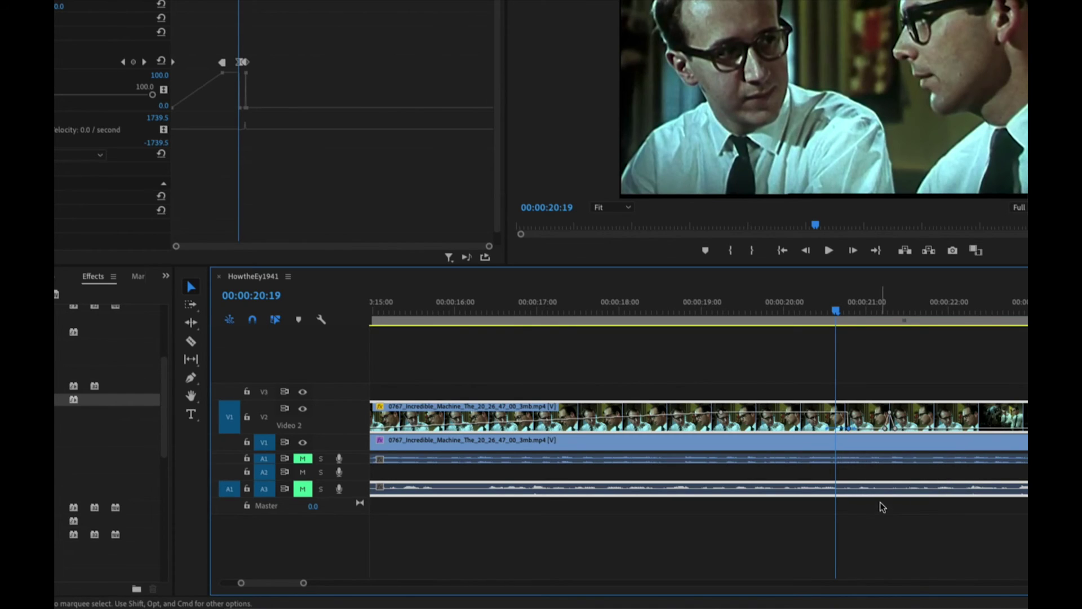
{"action": "right_click", "coordinate": [847, 433]}
{"action": "left_click", "coordinate": [863, 443]}
{"action": "right_click", "coordinate": [722, 416]}
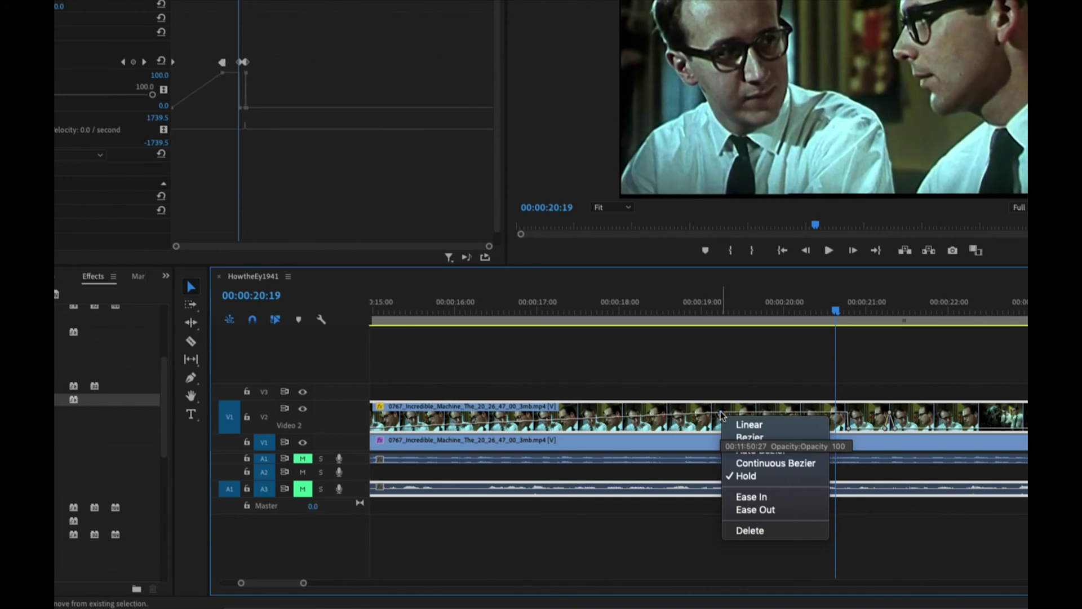
{"action": "left_click", "coordinate": [747, 426]}
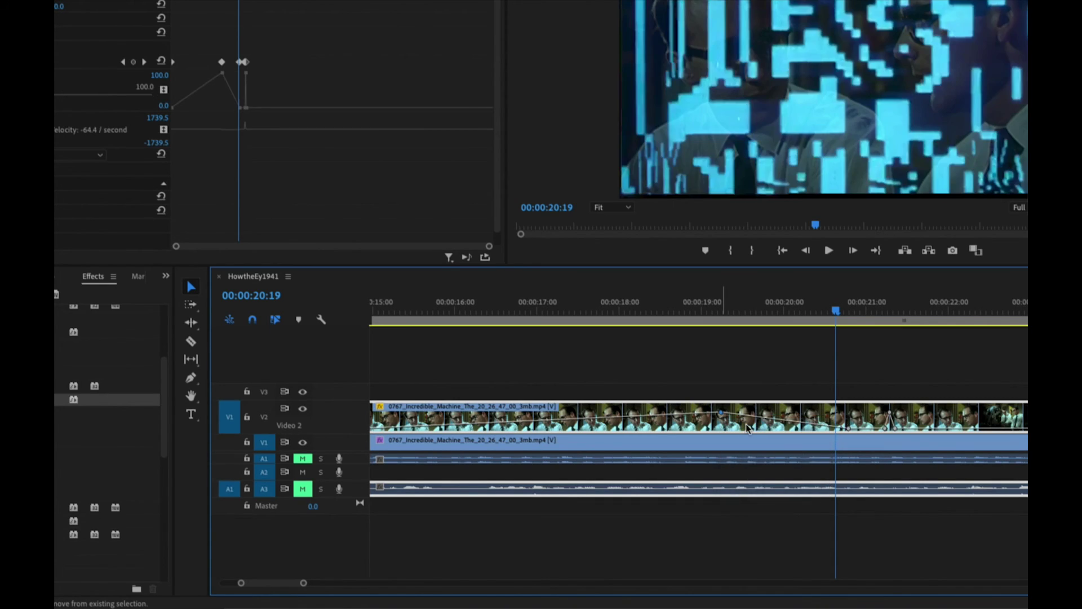
Step: Apply Ease In and Ease Out to the 0% keyframe and Ease Out to the 100% keyframe, and preview the fade-out
{"action": "right_click", "coordinate": [849, 431]}
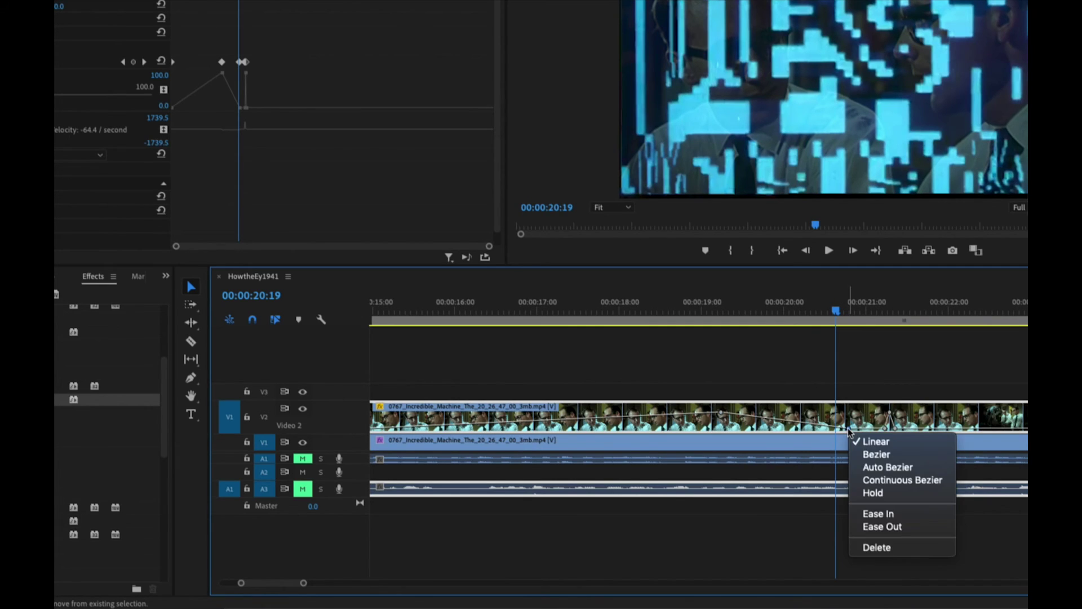
{"action": "left_click", "coordinate": [880, 516]}
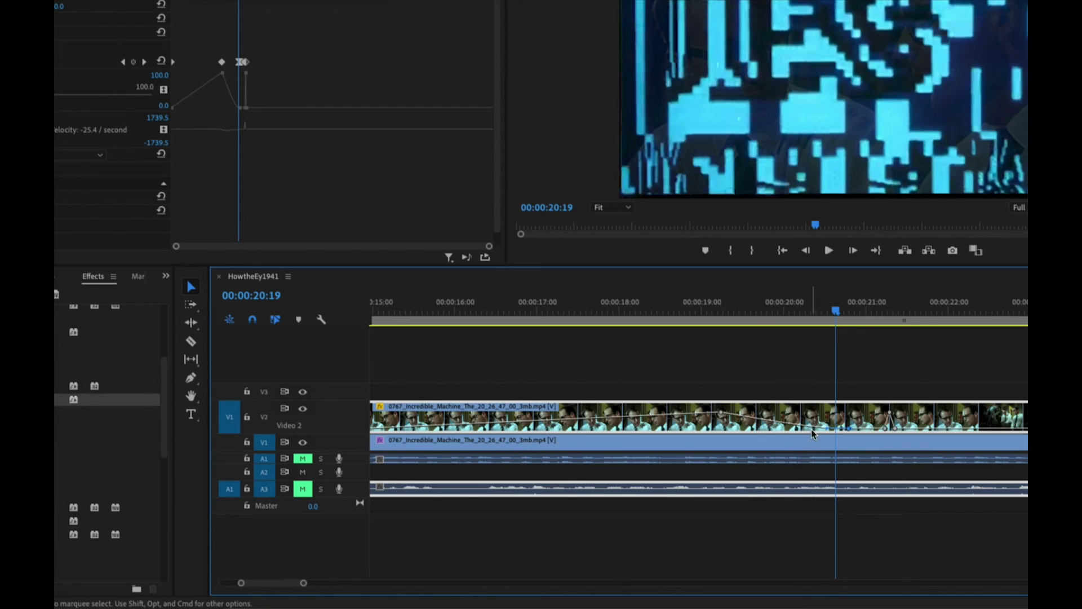
{"action": "right_click", "coordinate": [849, 431]}
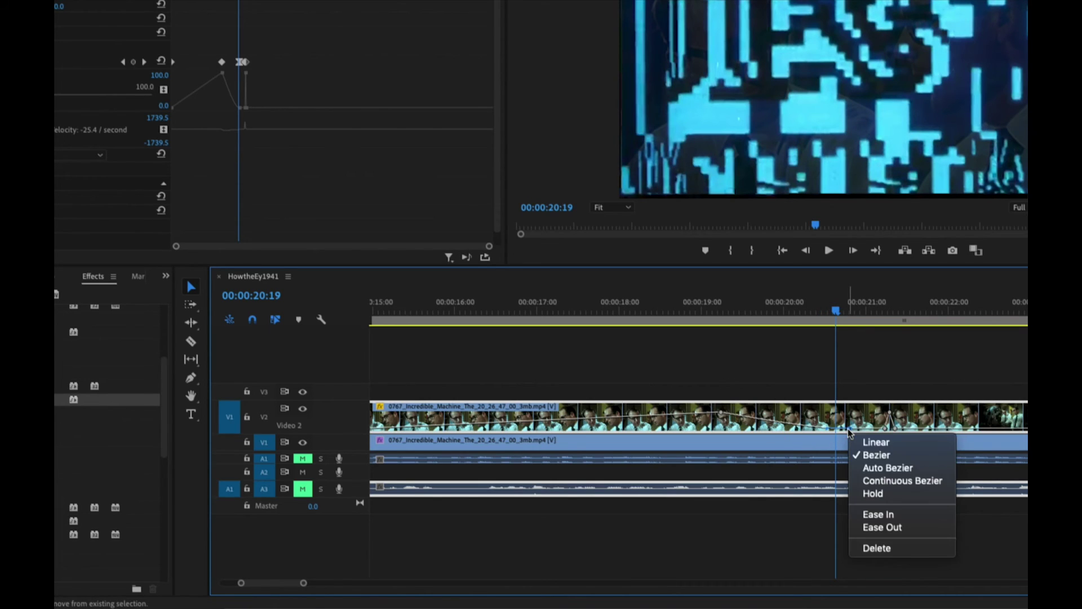
{"action": "left_click", "coordinate": [875, 527]}
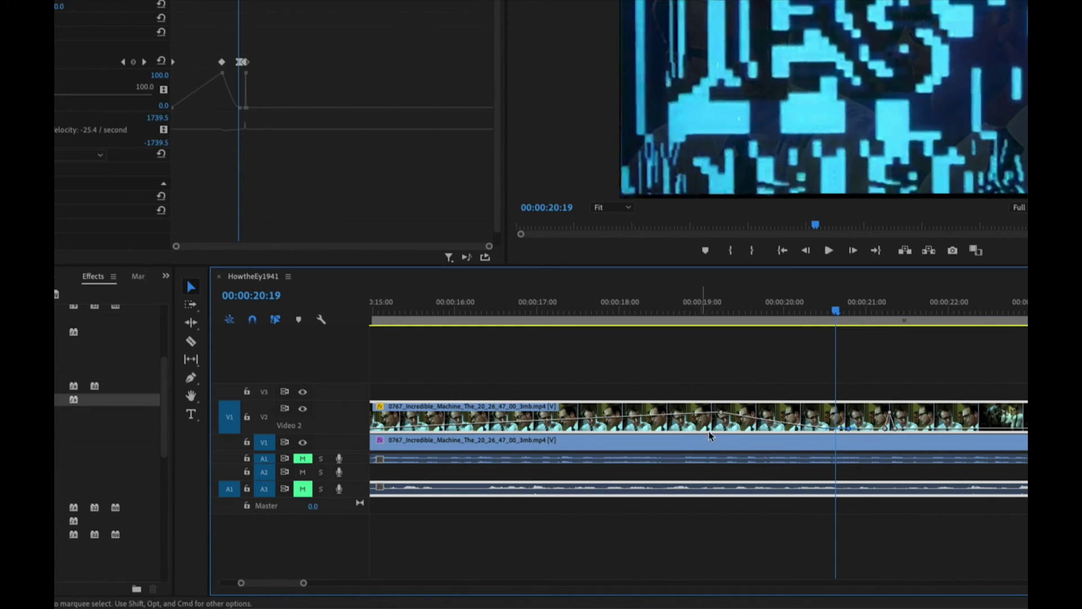
{"action": "right_click", "coordinate": [723, 415]}
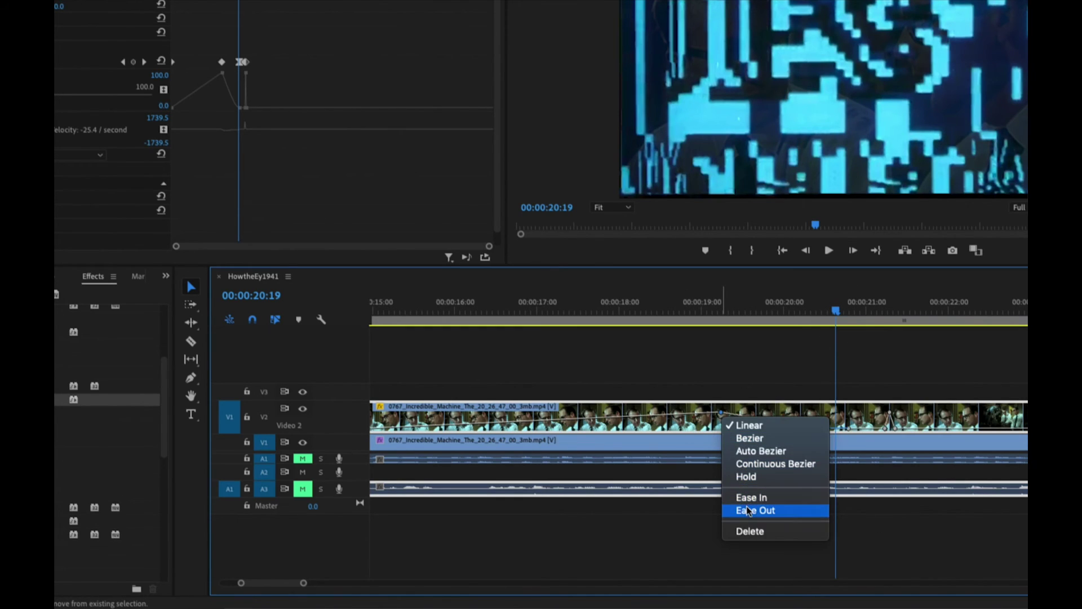
{"action": "left_click", "coordinate": [748, 511]}
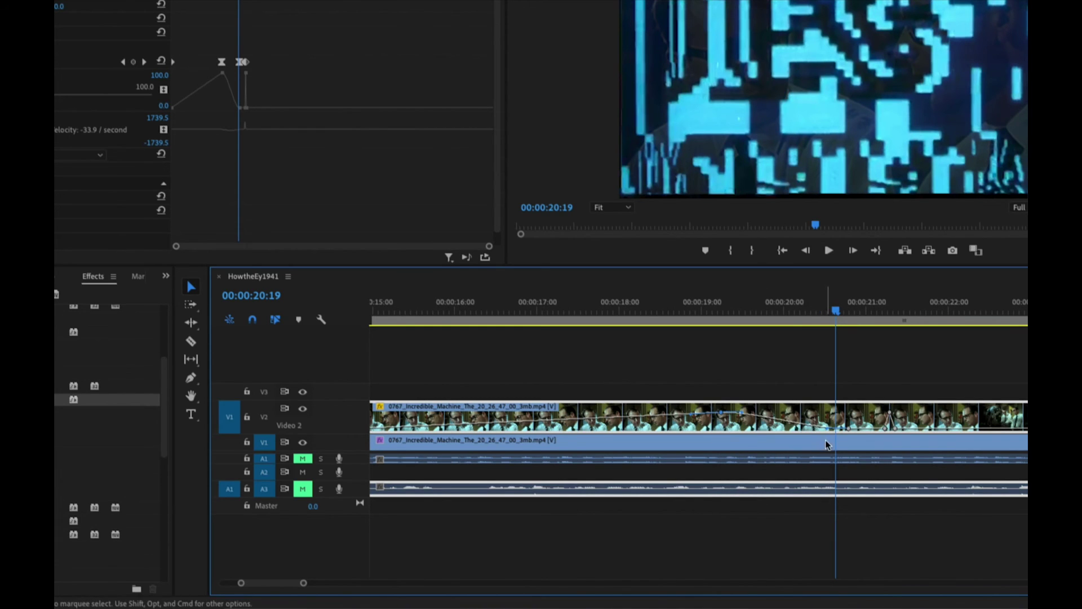
{"action": "left_click_drag", "start_coordinate": [837, 311], "coordinate": [716, 314]}
{"action": "key", "text": "space"}
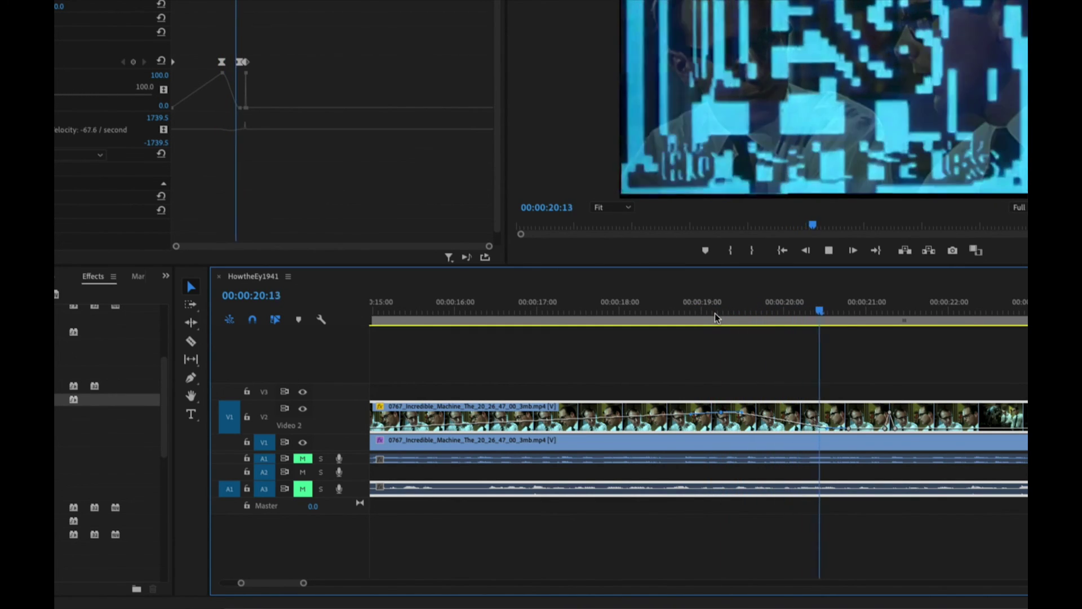
{"action": "key", "text": "space"}
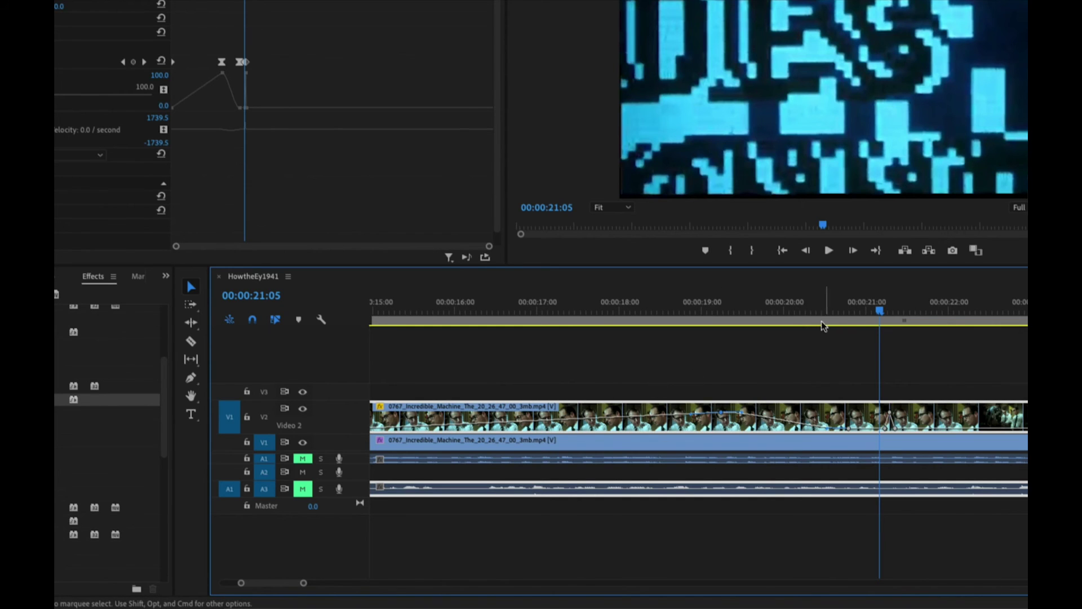
Step: Raise the 0% keyframes at the fade-out's end and around the flash to about 42% opacity, and preview the result
{"action": "left_click_drag", "start_coordinate": [881, 311], "coordinate": [825, 315]}
{"action": "left_click_drag", "start_coordinate": [849, 428], "coordinate": [897, 422]}
{"action": "left_click_drag", "start_coordinate": [824, 309], "coordinate": [593, 305]}
{"action": "key", "text": "space"}
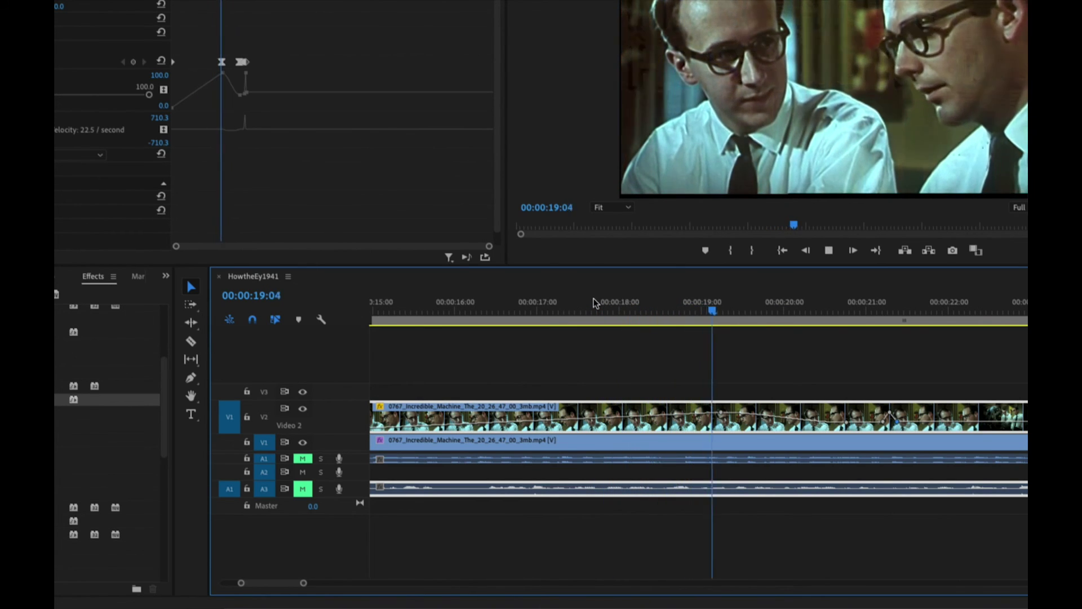
{"action": "key", "text": "space"}
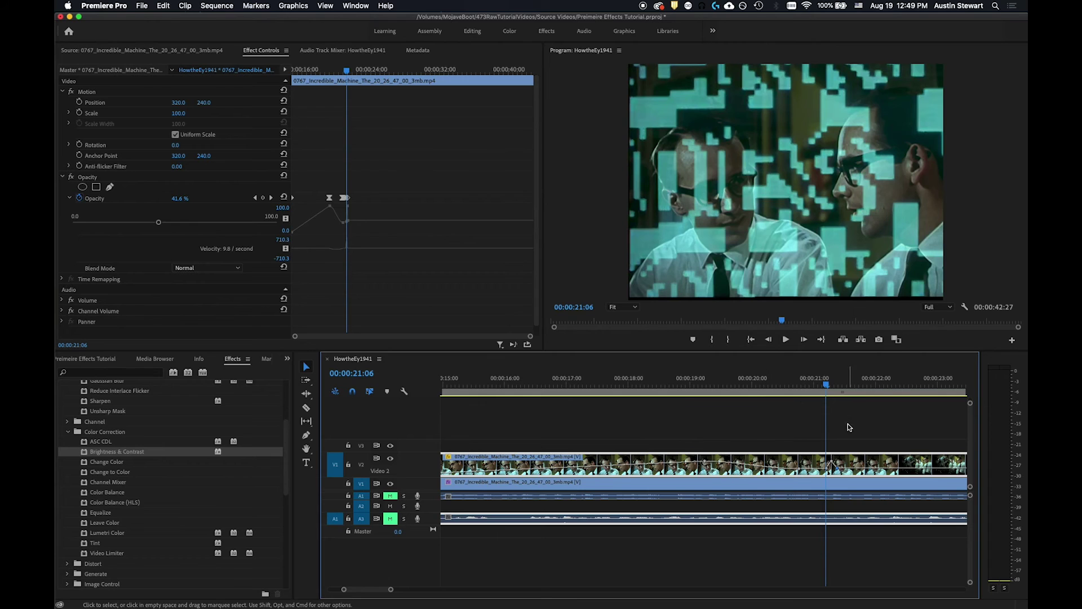
Step: Set the overlaid clip's scale to 37.0 with the playhead at 00:00:17:23
{"action": "left_click", "coordinate": [641, 379]}
{"action": "left_click_drag", "start_coordinate": [641, 379], "coordinate": [615, 378]}
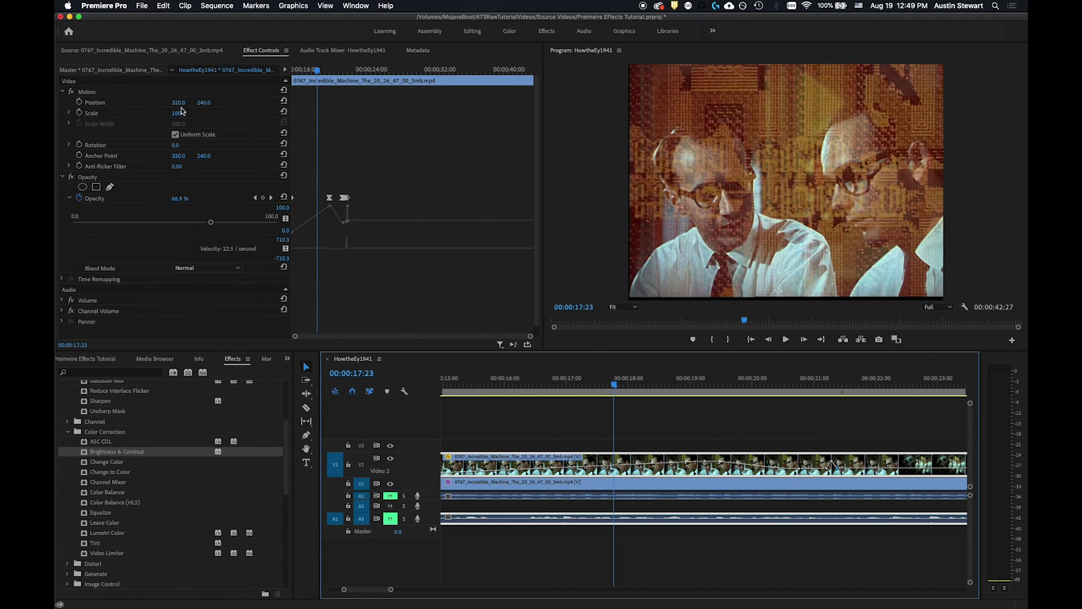
{"action": "left_click_drag", "start_coordinate": [176, 117], "coordinate": [141, 117]}
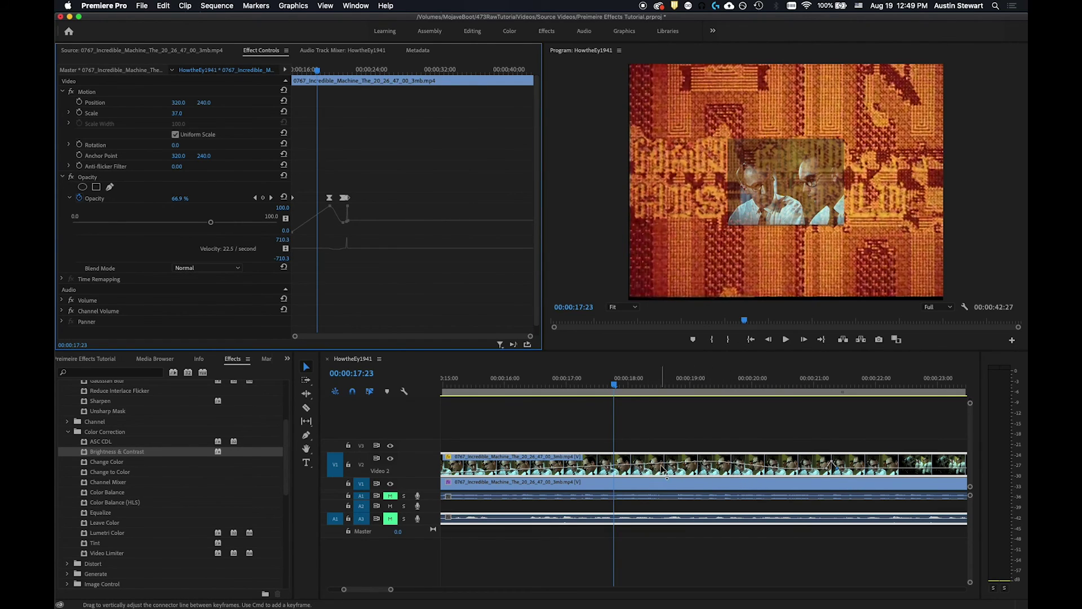
Step: Show the overlaid clip's Motion Position keyframes on its timeline track
{"action": "right_click", "coordinate": [550, 461]}
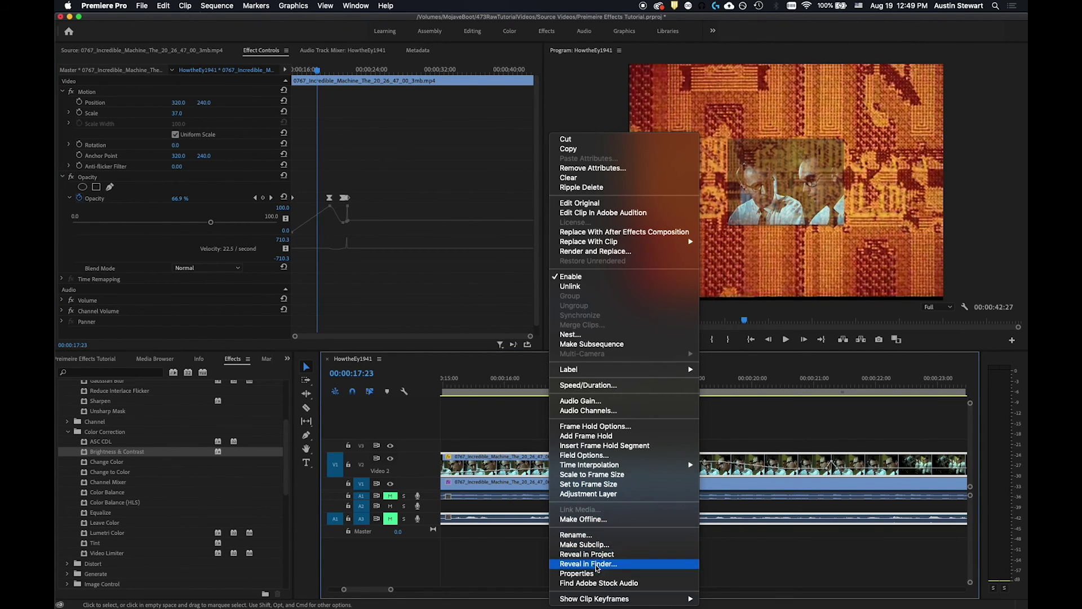
{"action": "mouse_move", "coordinate": [603, 599]}
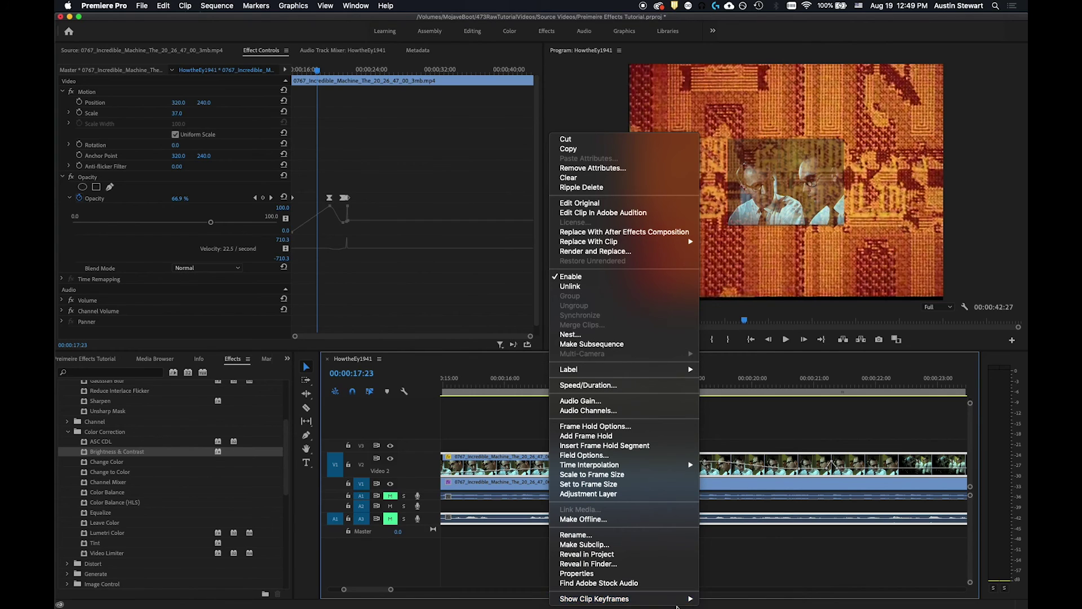
{"action": "mouse_move", "coordinate": [717, 592]}
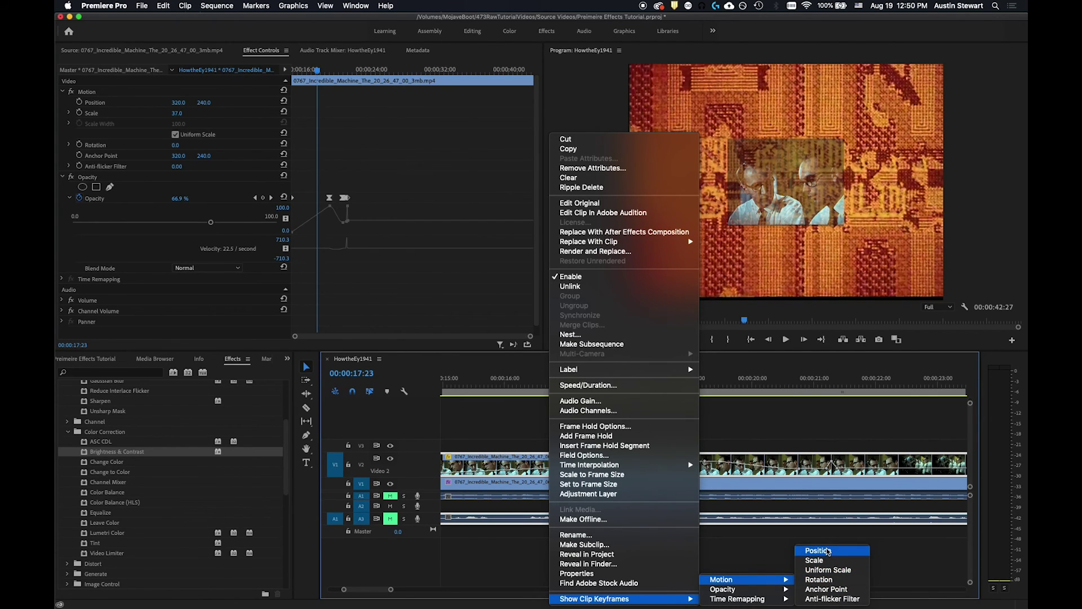
{"action": "left_click", "coordinate": [828, 551]}
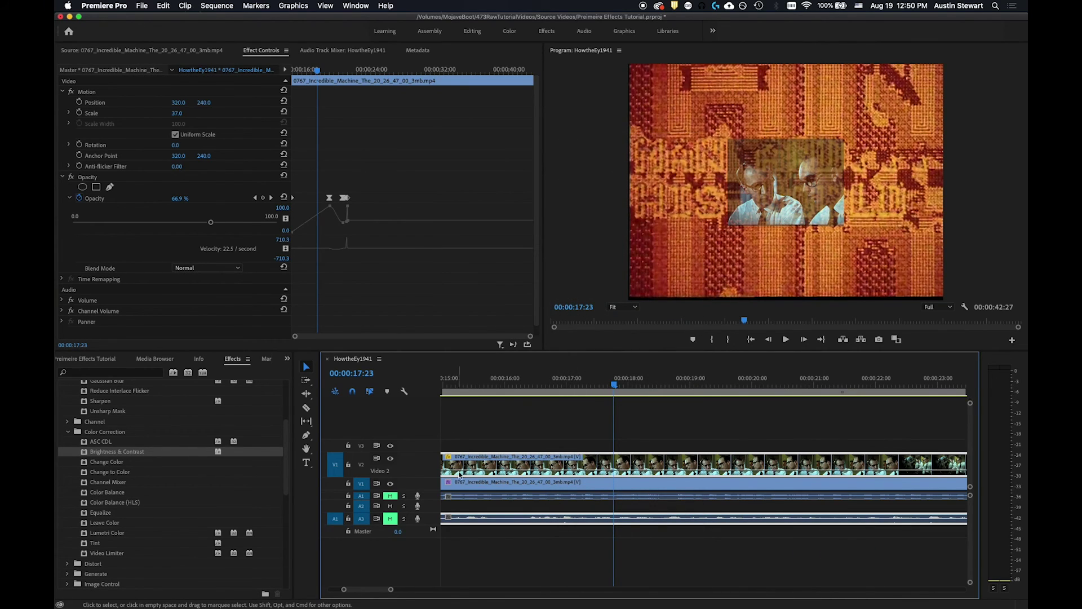
Step: Turn on Position keyframing for the overlaid clip at its start, 00:00:14:24, and expand the Position velocity graph
{"action": "left_click_drag", "start_coordinate": [614, 384], "coordinate": [463, 390]}
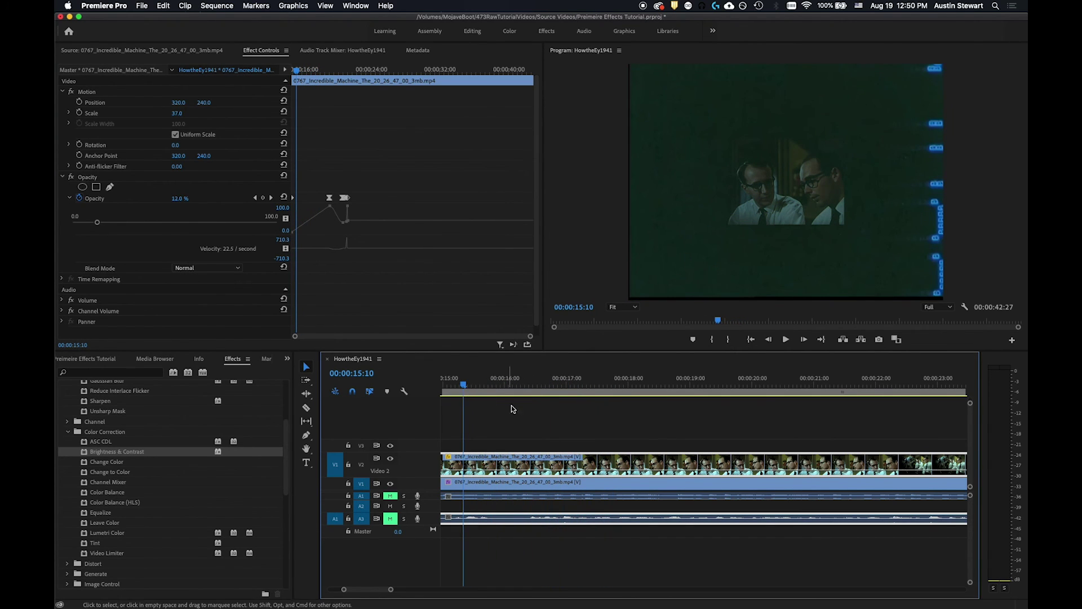
{"action": "left_click", "coordinate": [447, 385]}
{"action": "left_click_drag", "start_coordinate": [447, 385], "coordinate": [527, 384]}
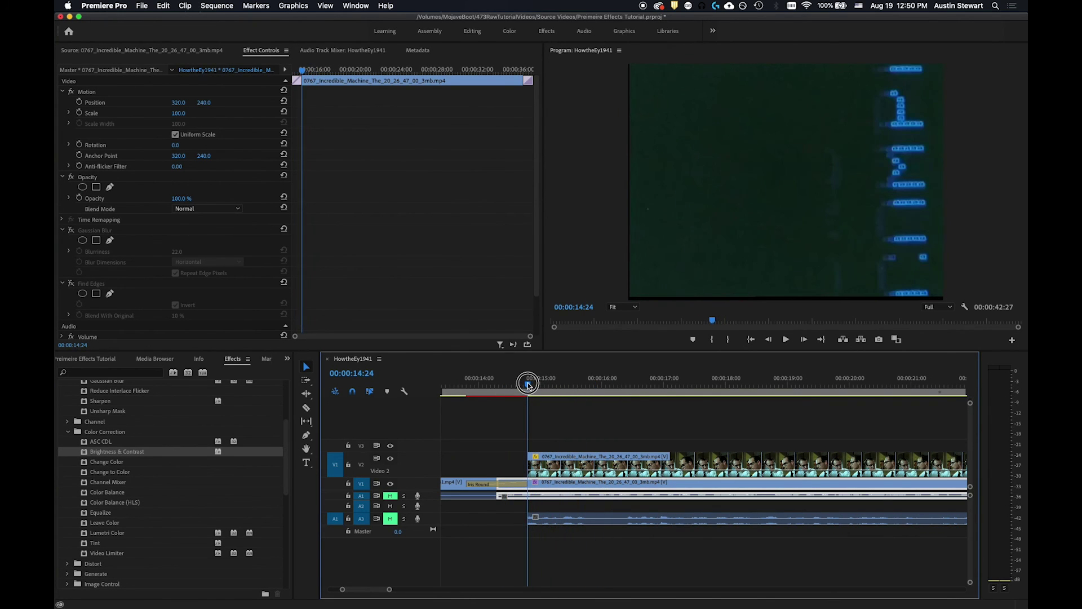
{"action": "left_click", "coordinate": [97, 105]}
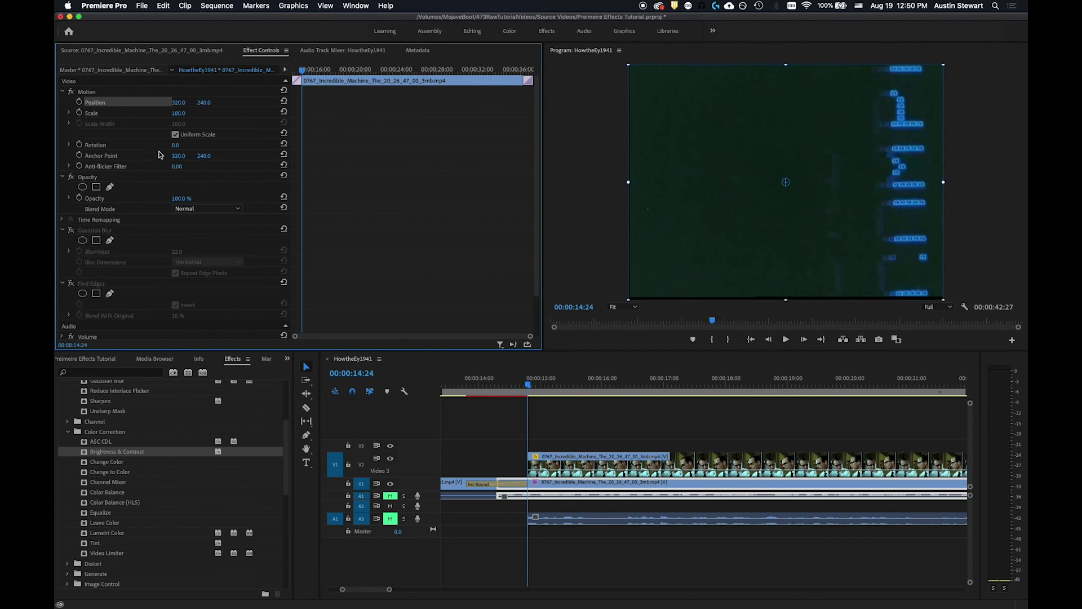
{"action": "left_click", "coordinate": [604, 458]}
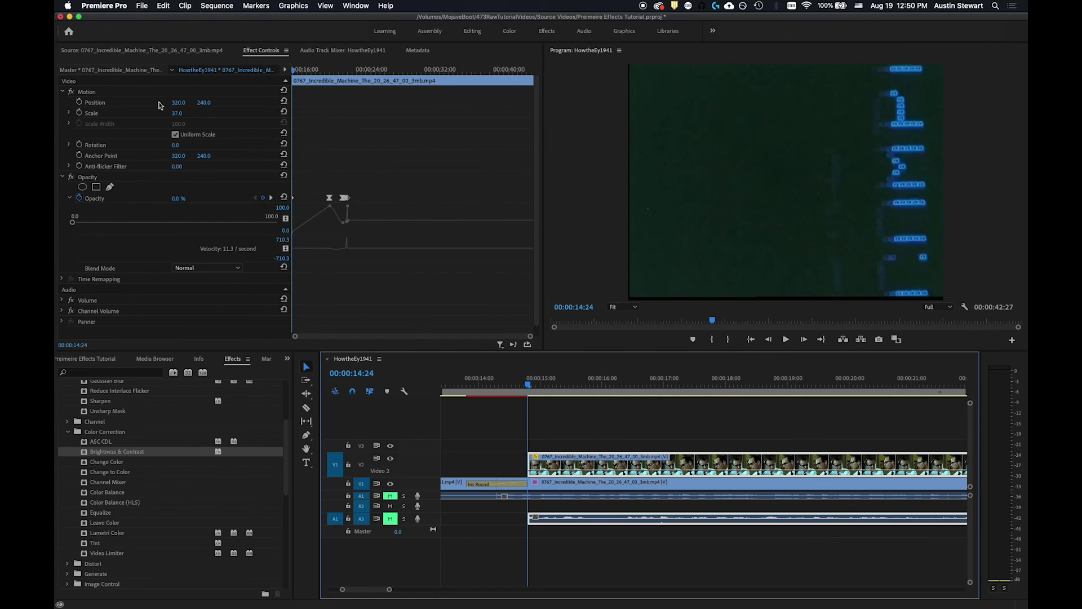
{"action": "left_click", "coordinate": [95, 104]}
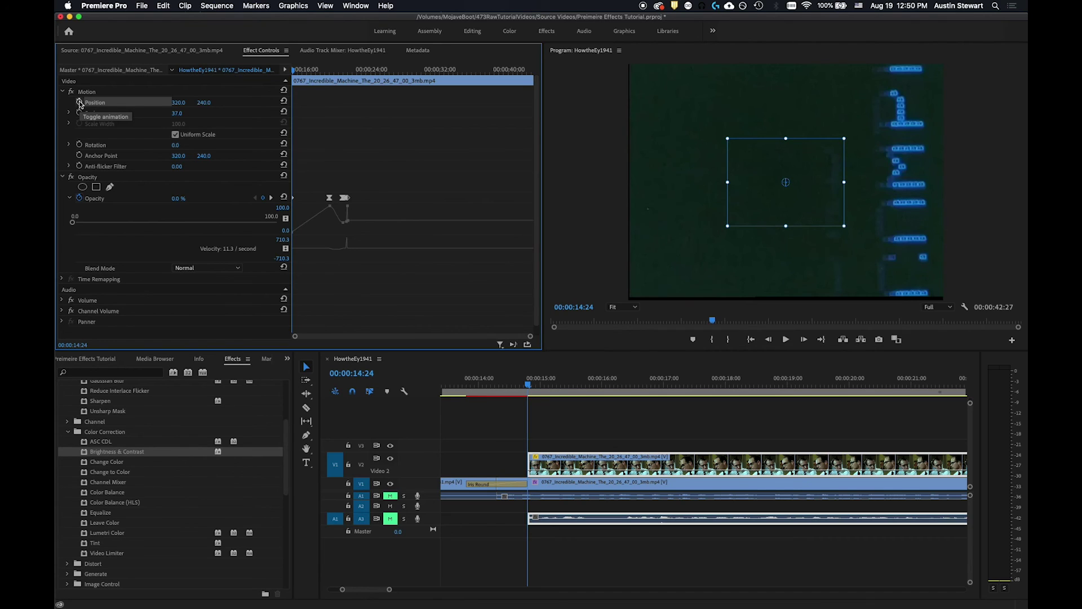
{"action": "left_click", "coordinate": [80, 103]}
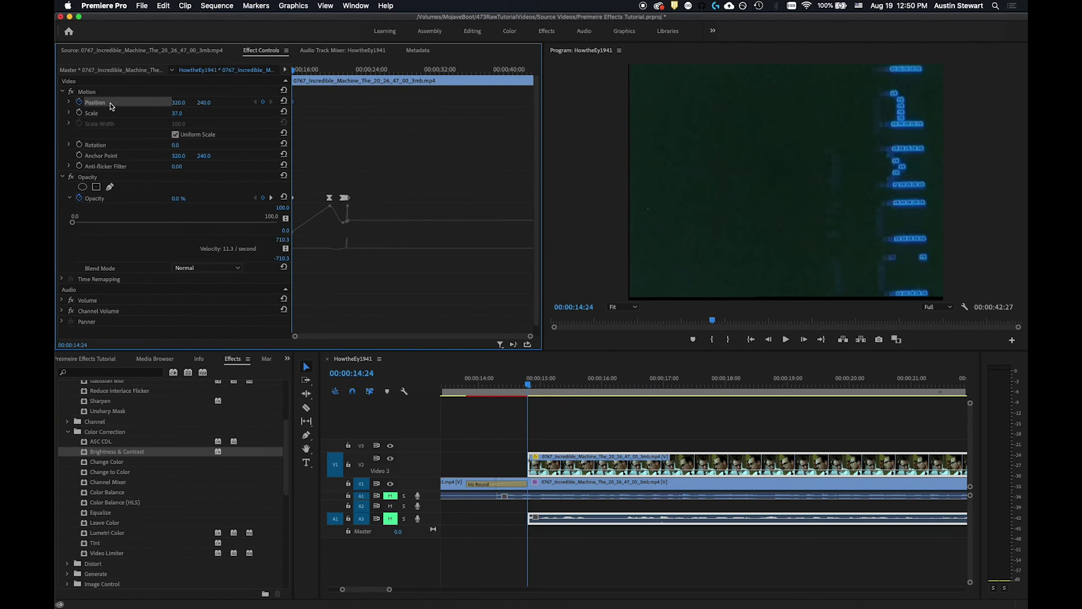
{"action": "left_click", "coordinate": [69, 103]}
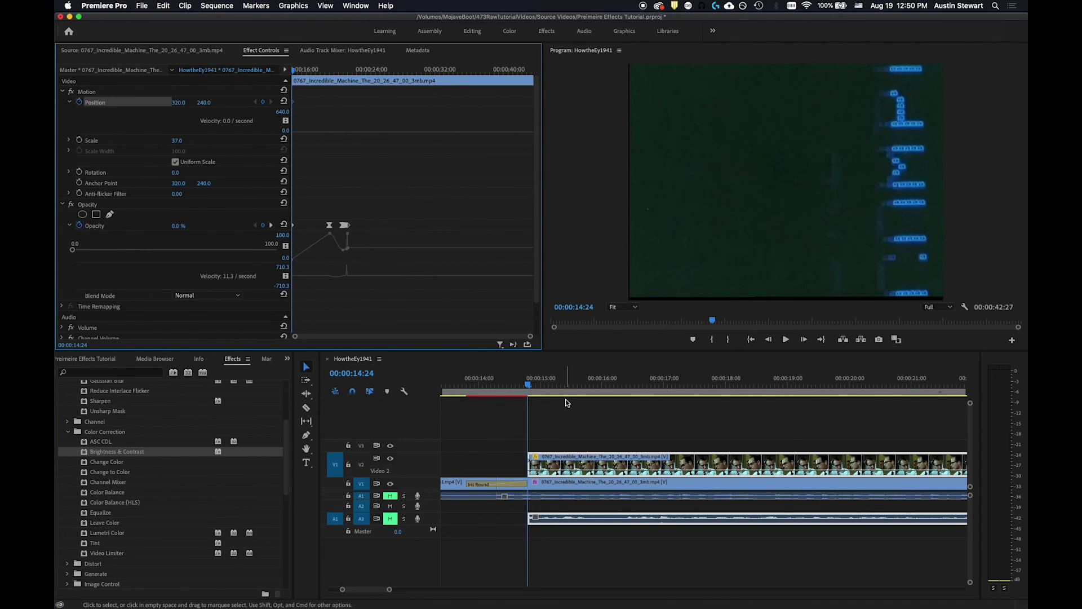
Step: Keyframe the overlaid clip's position at 501.0, 378.0 at 00:00:18:17, and scrub back to near the clip's start
{"action": "left_click_drag", "start_coordinate": [529, 386], "coordinate": [763, 399]}
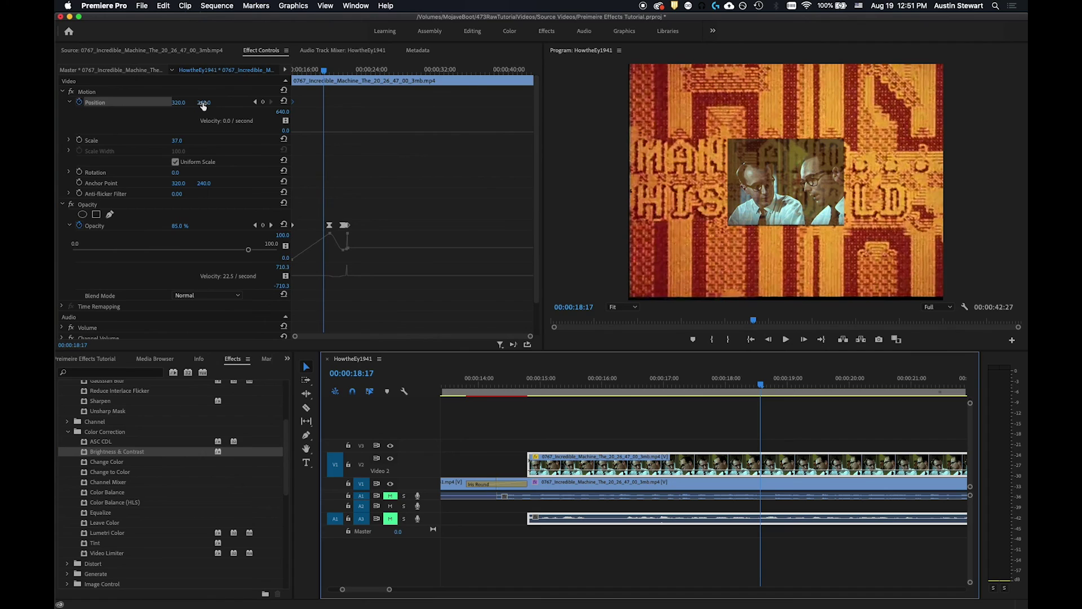
{"action": "left_click", "coordinate": [263, 103]}
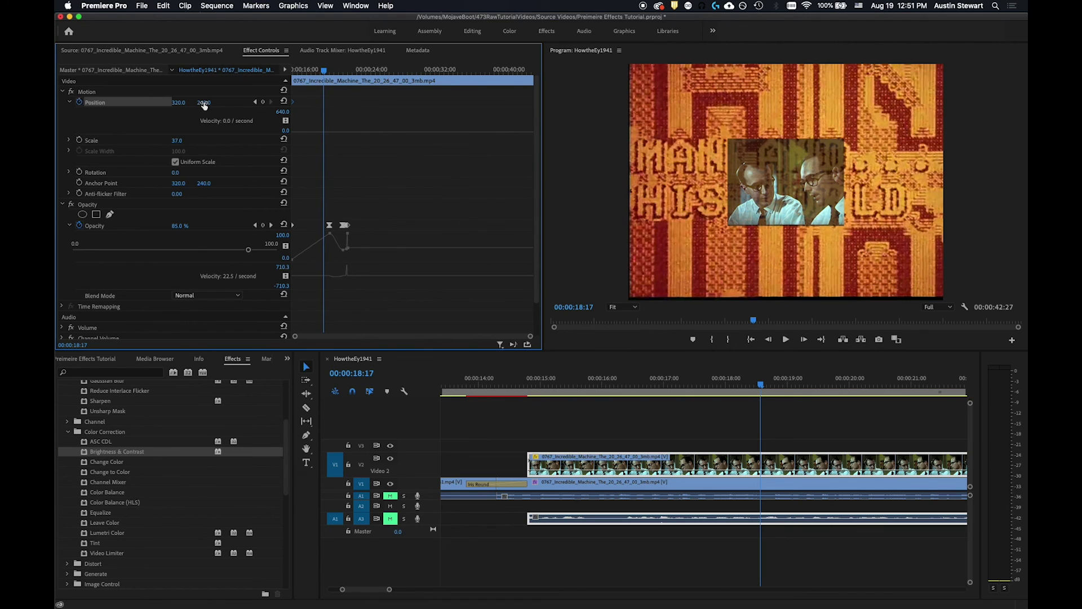
{"action": "left_click_drag", "start_coordinate": [203, 102], "coordinate": [282, 102]}
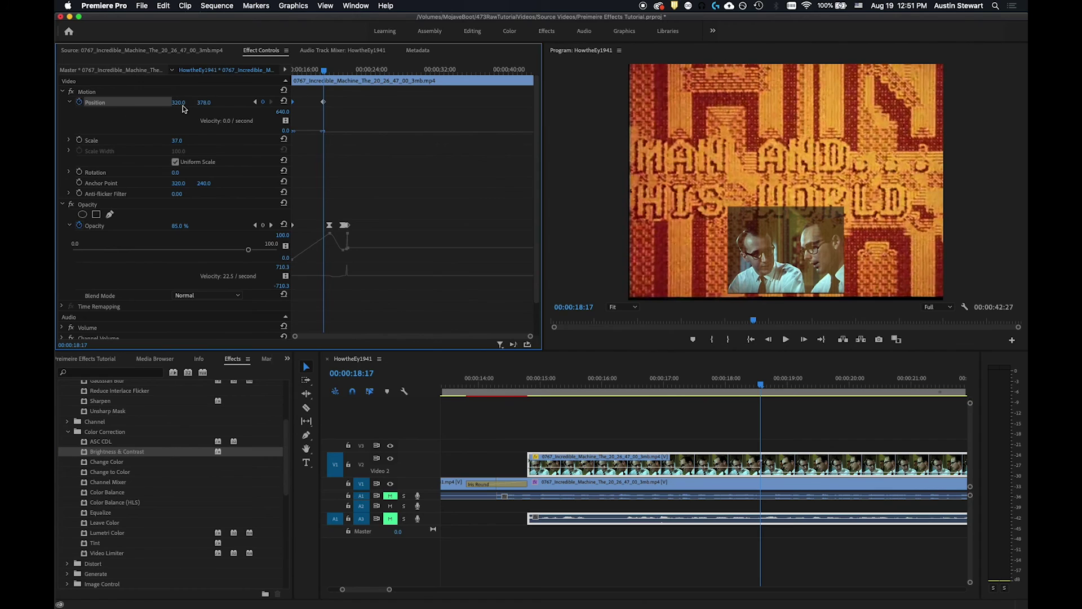
{"action": "left_click_drag", "start_coordinate": [178, 103], "coordinate": [281, 103]}
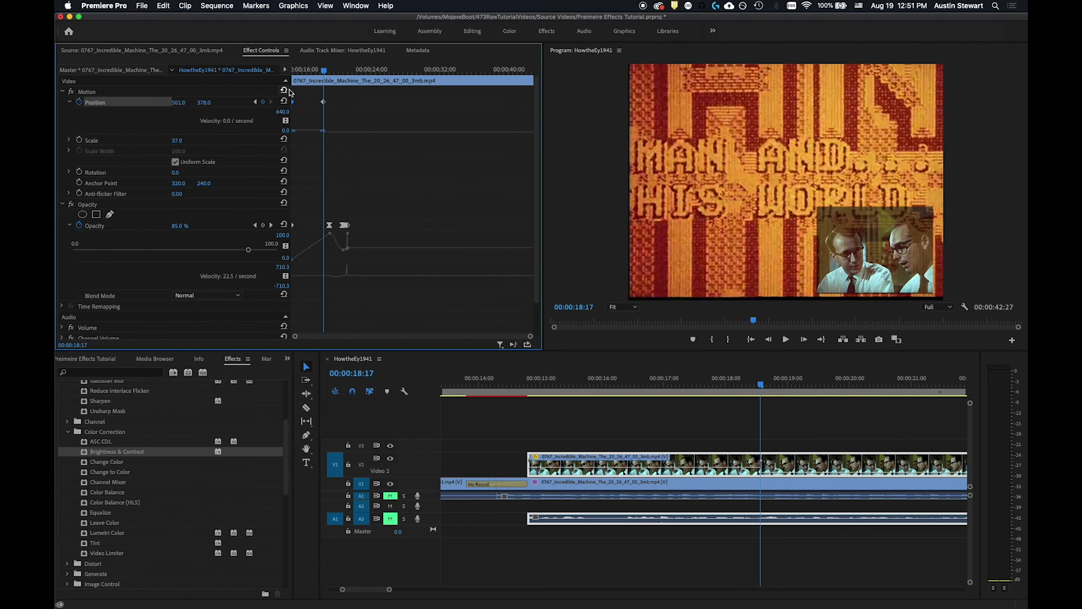
{"action": "left_click_drag", "start_coordinate": [324, 73], "coordinate": [293, 79]}
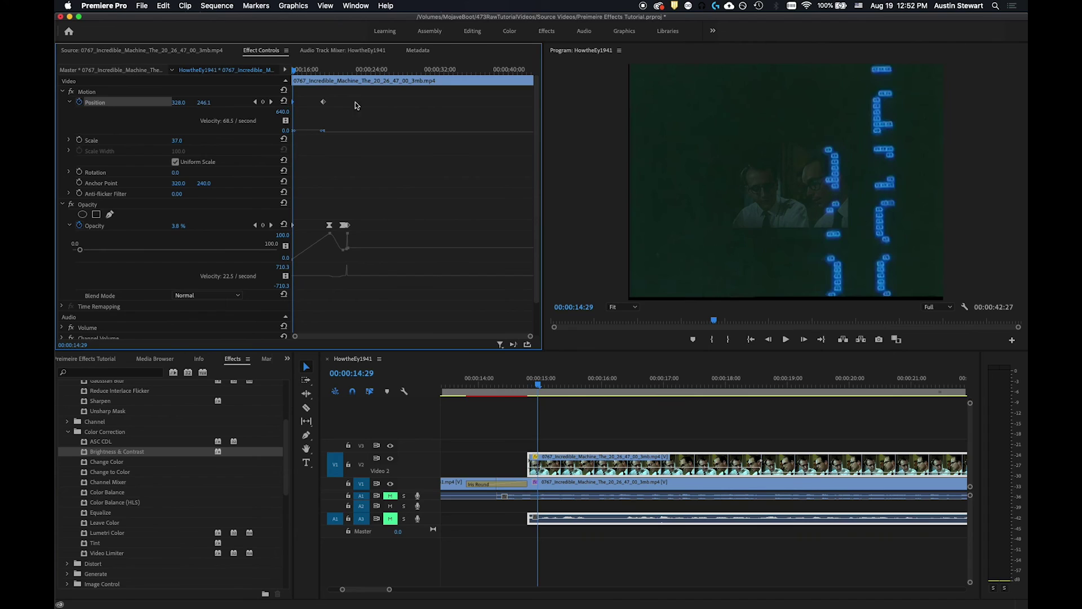
{"action": "left_click", "coordinate": [323, 102]}
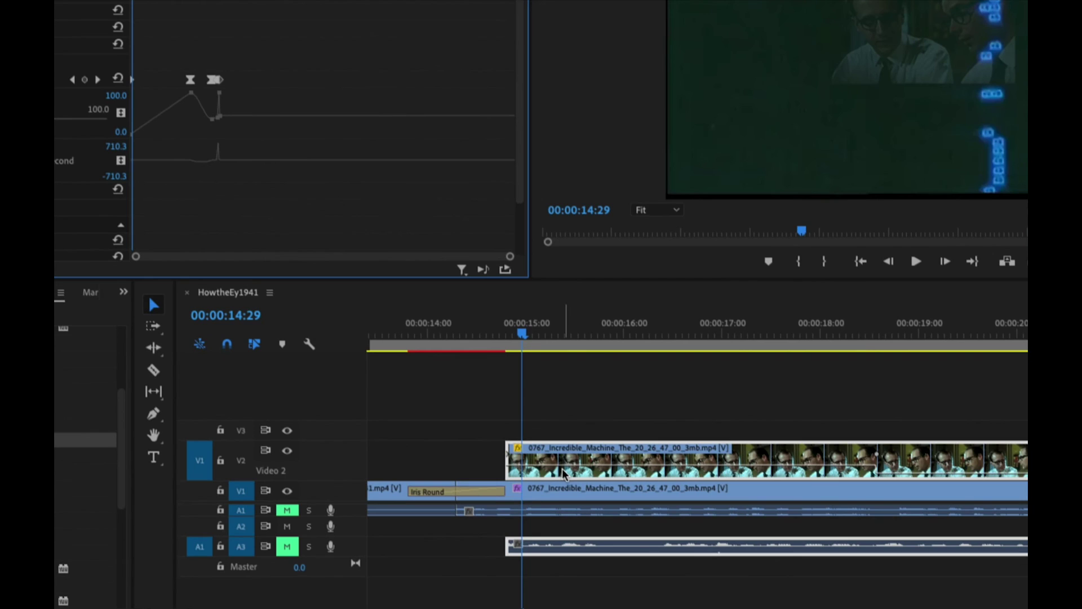
Step: Set the Position keyframes' interpolation to Continuous Bezier on the overlaid clip's track
{"action": "left_click", "coordinate": [511, 455]}
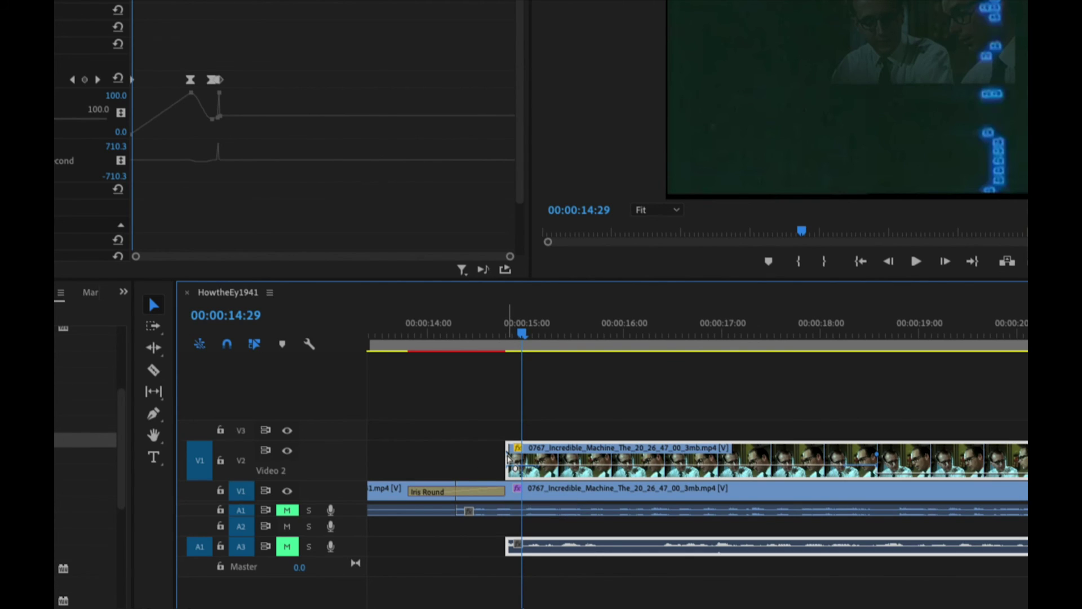
{"action": "right_click", "coordinate": [510, 459]}
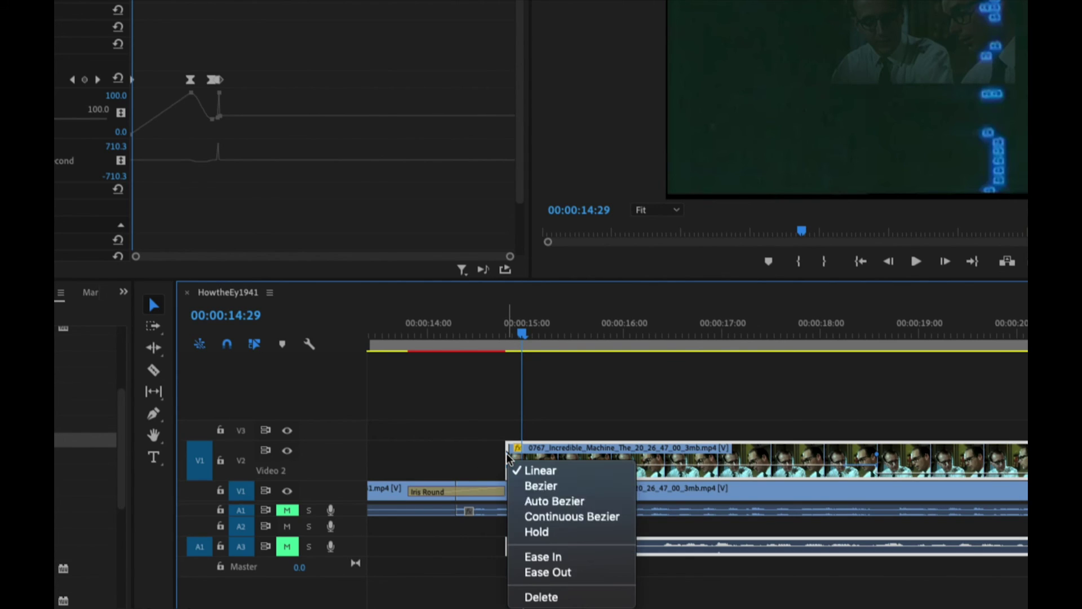
{"action": "left_click", "coordinate": [550, 518]}
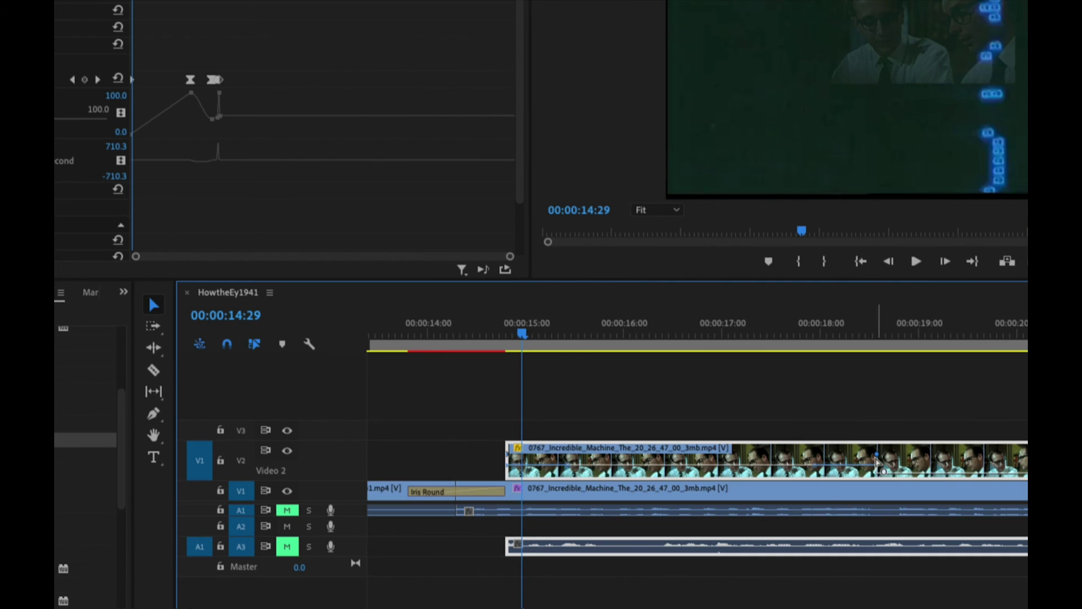
Step: Apply Ease In to the ending Position keyframe and Ease Out to the starting one on the overlaid clip
{"action": "left_click", "coordinate": [848, 417]}
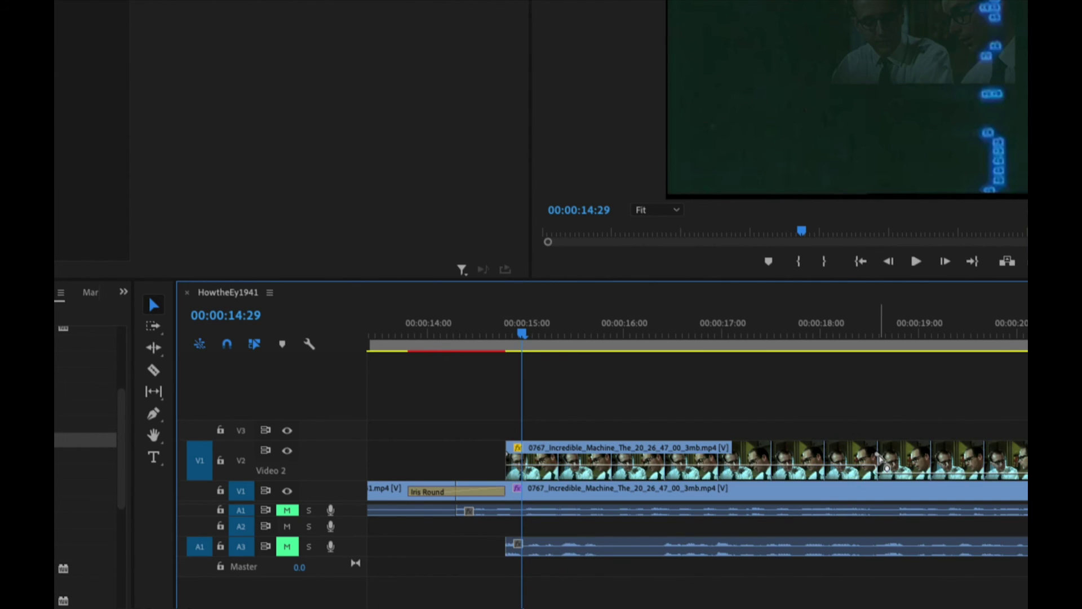
{"action": "left_click", "coordinate": [878, 457]}
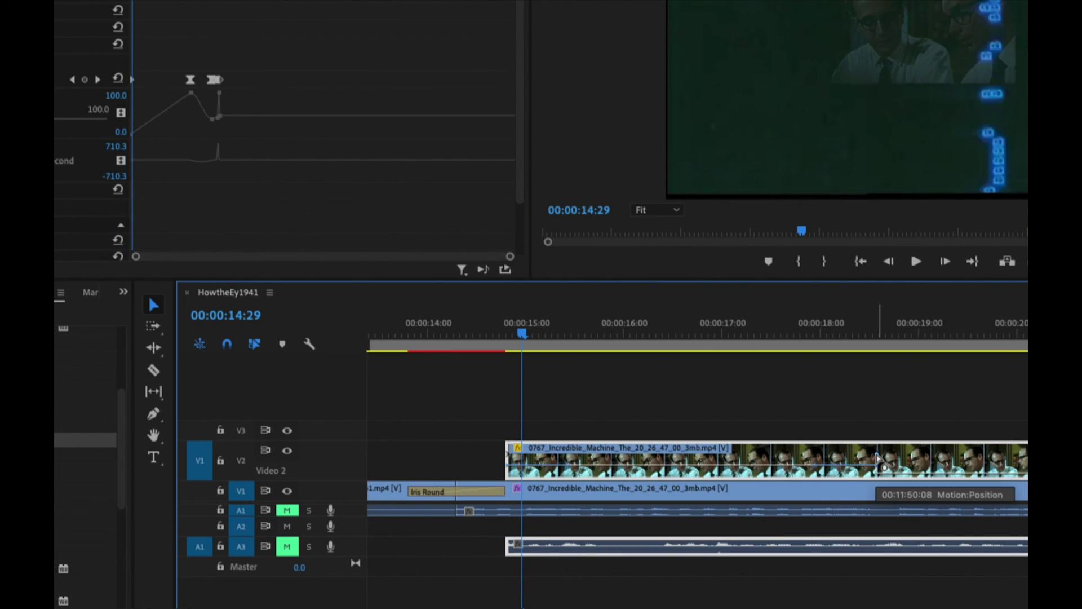
{"action": "right_click", "coordinate": [878, 458]}
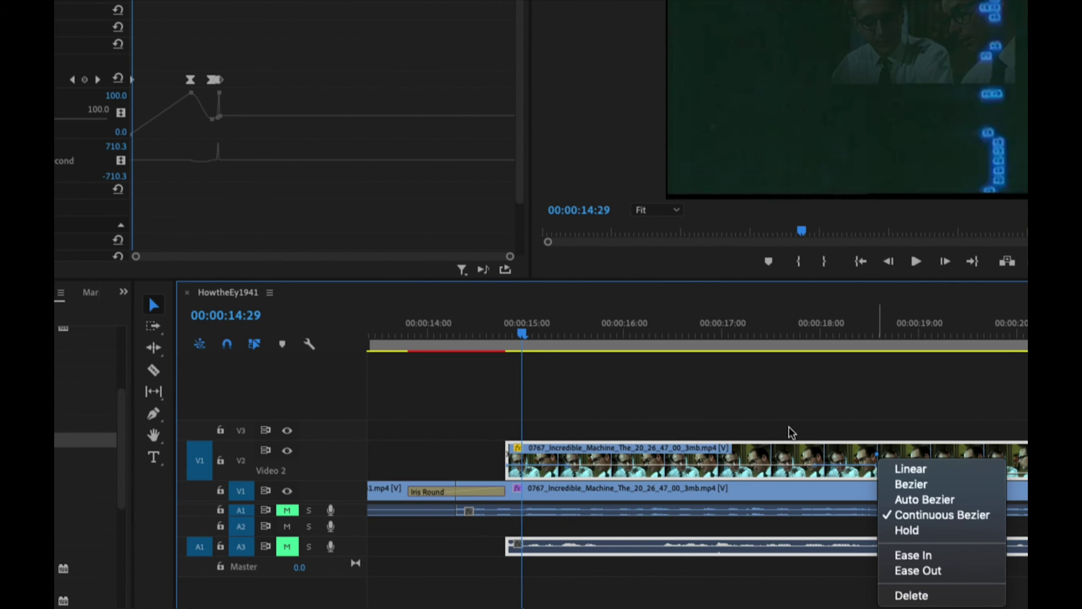
{"action": "left_click", "coordinate": [925, 557]}
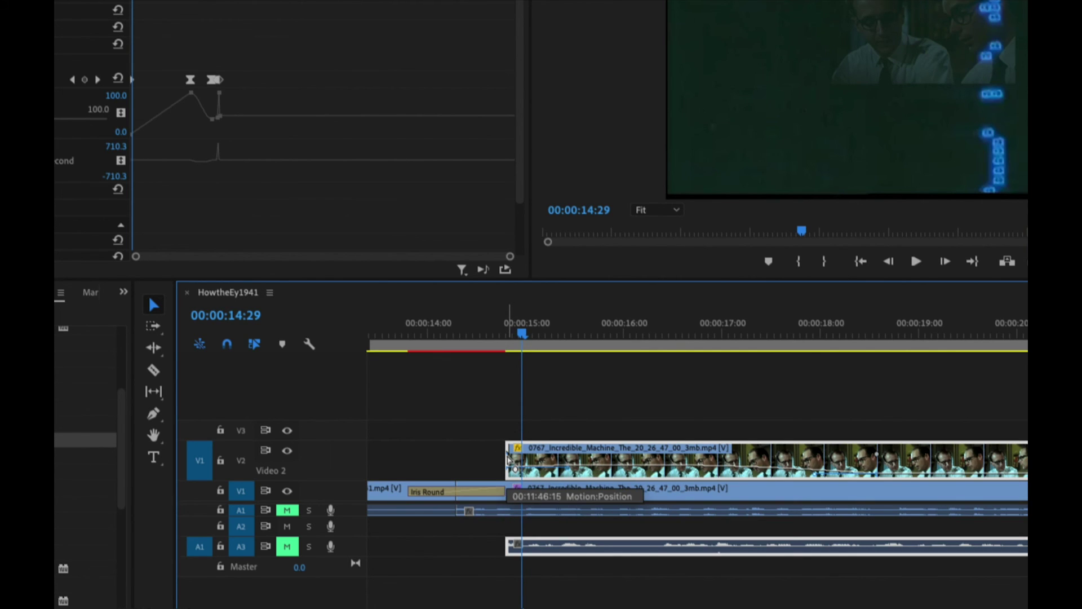
{"action": "right_click", "coordinate": [508, 458]}
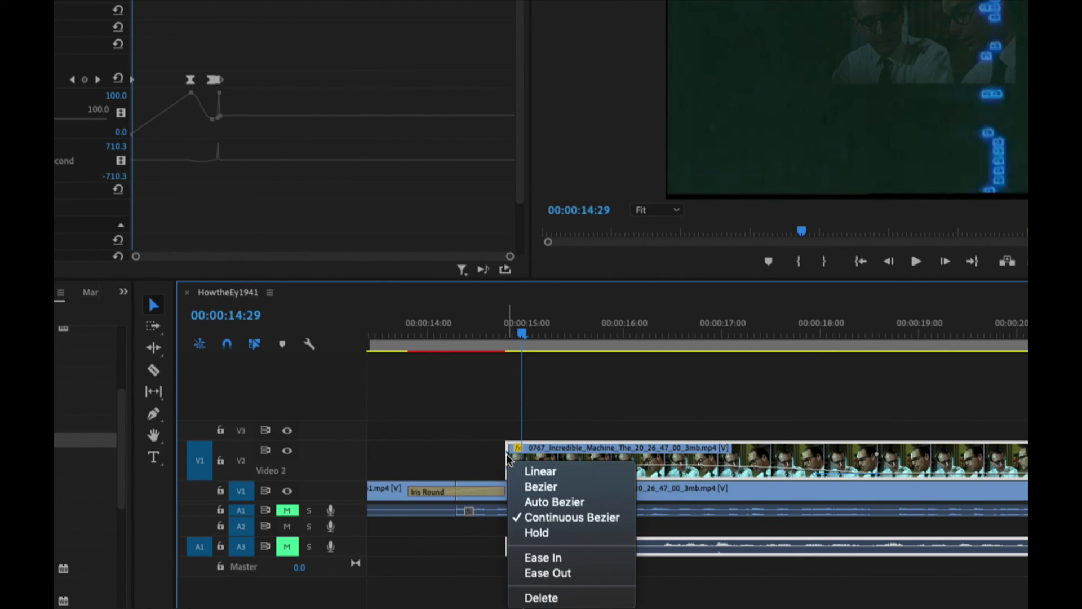
{"action": "left_click", "coordinate": [547, 574]}
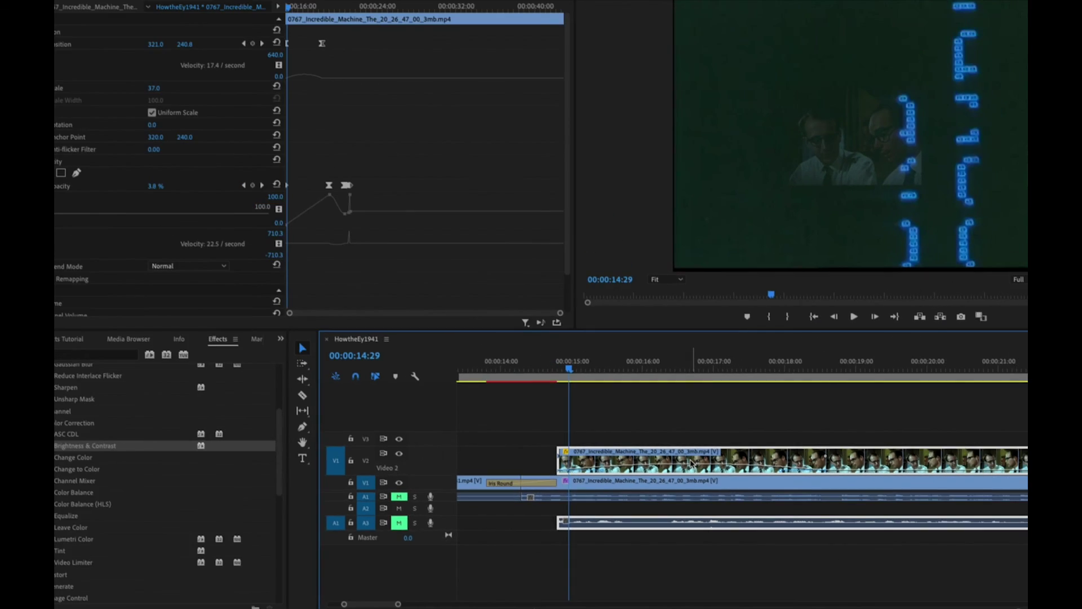
Step: Play back the eased position move twice from the overlaid clip's start, and return the playhead to 00:00:14:25
{"action": "left_click_drag", "start_coordinate": [540, 389], "coordinate": [530, 388]}
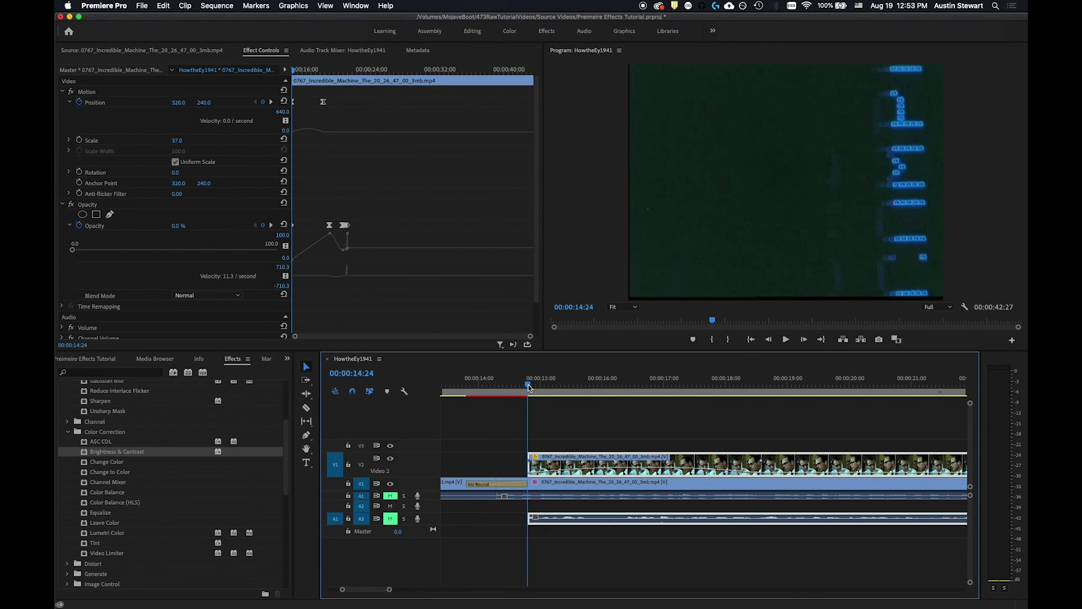
{"action": "key", "text": "space"}
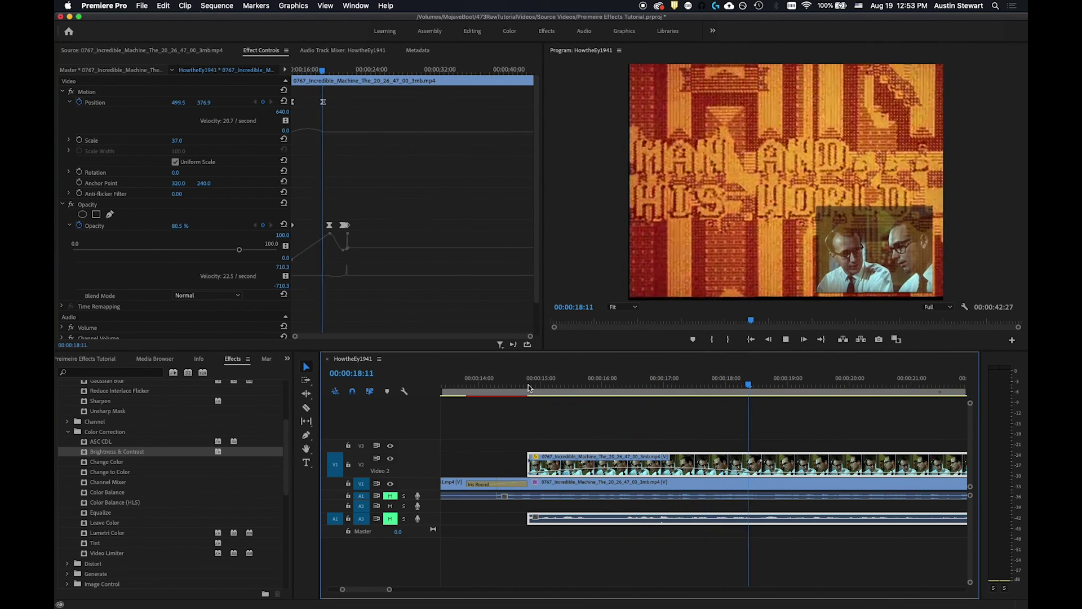
{"action": "key", "text": "space"}
{"action": "left_click_drag", "start_coordinate": [784, 388], "coordinate": [529, 373]}
{"action": "key", "text": "space"}
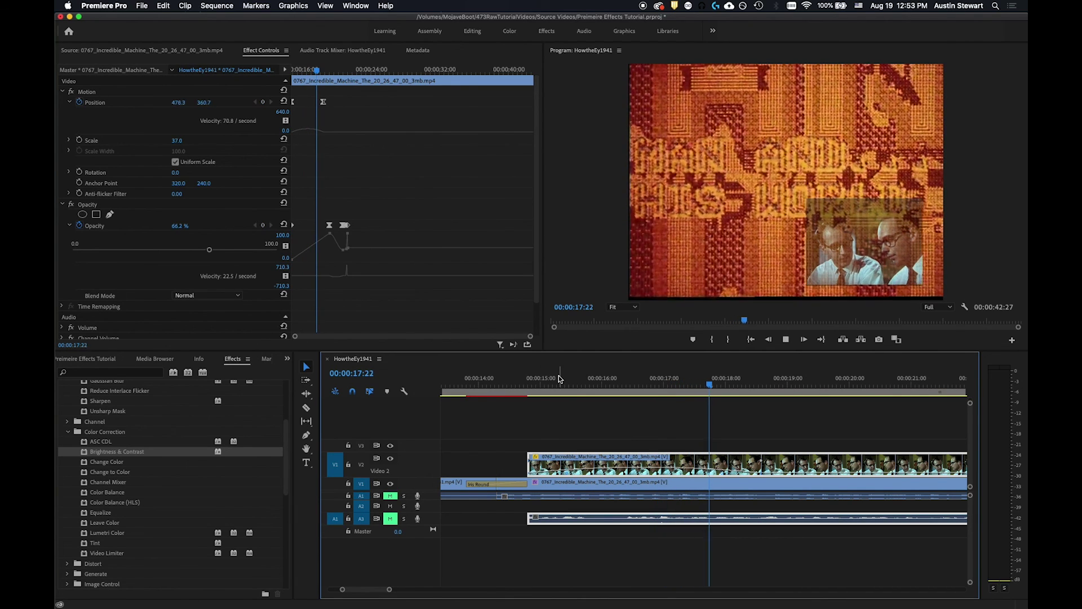
{"action": "key", "text": "space"}
{"action": "left_click_drag", "start_coordinate": [761, 386], "coordinate": [531, 384]}
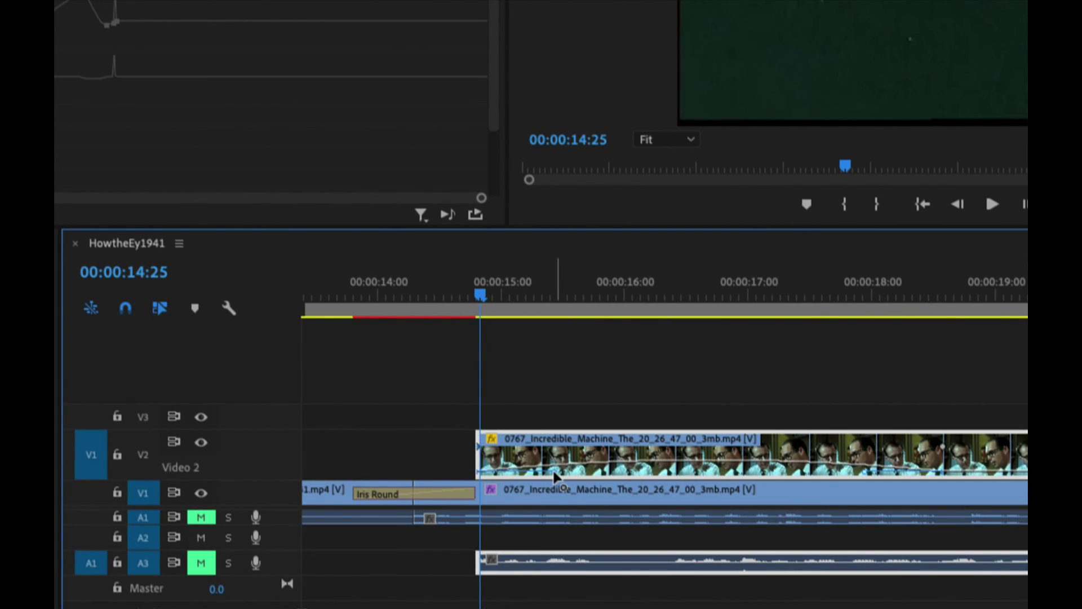
Step: Move the ending Position keyframe earlier, to about 00:00:15:16, and preview the faster move from the clip's start
{"action": "mouse_move", "coordinate": [554, 472]}
{"action": "left_mouse_down"}
{"action": "mouse_move", "coordinate": [562, 436]}
{"action": "mouse_move", "coordinate": [563, 478]}
{"action": "mouse_move", "coordinate": [566, 435]}
{"action": "mouse_move", "coordinate": [564, 473]}
{"action": "left_mouse_up"}
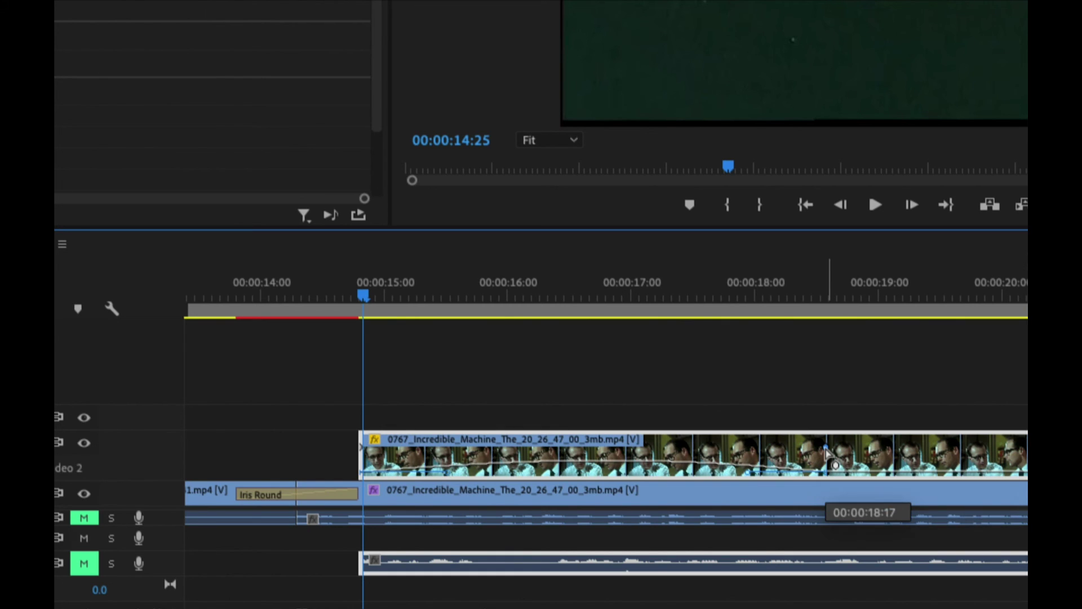
{"action": "left_click_drag", "start_coordinate": [828, 449], "coordinate": [540, 447]}
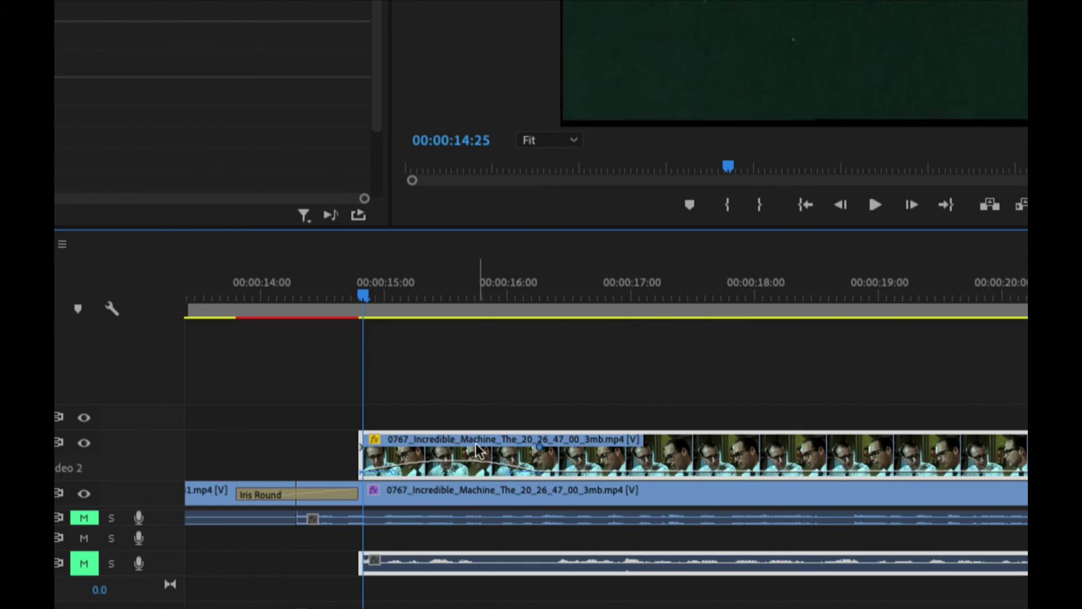
{"action": "key", "text": "ctrl+z"}
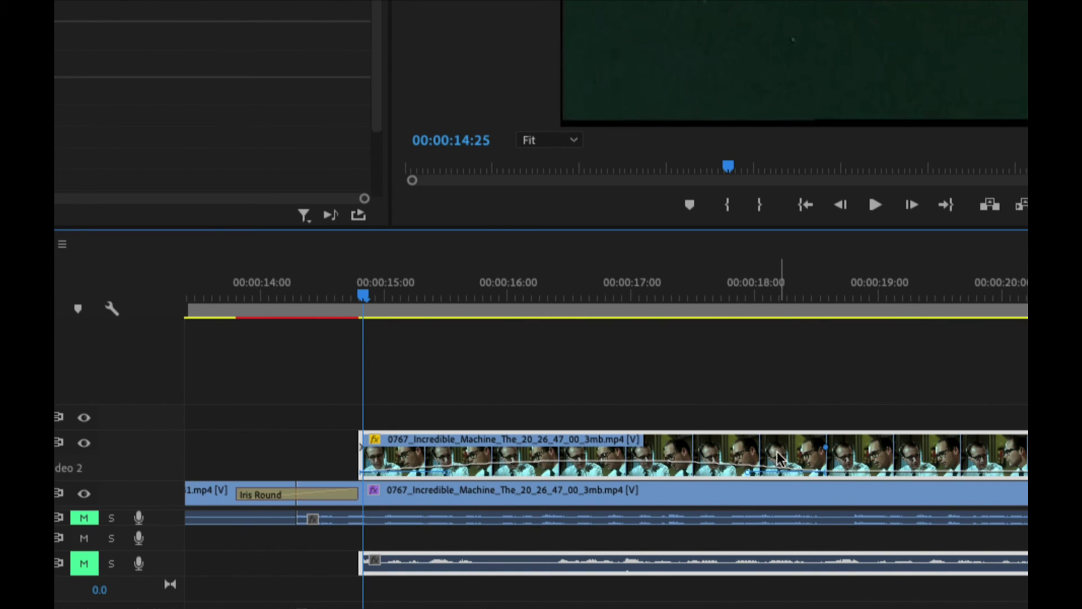
{"action": "left_click_drag", "start_coordinate": [826, 447], "coordinate": [449, 447]}
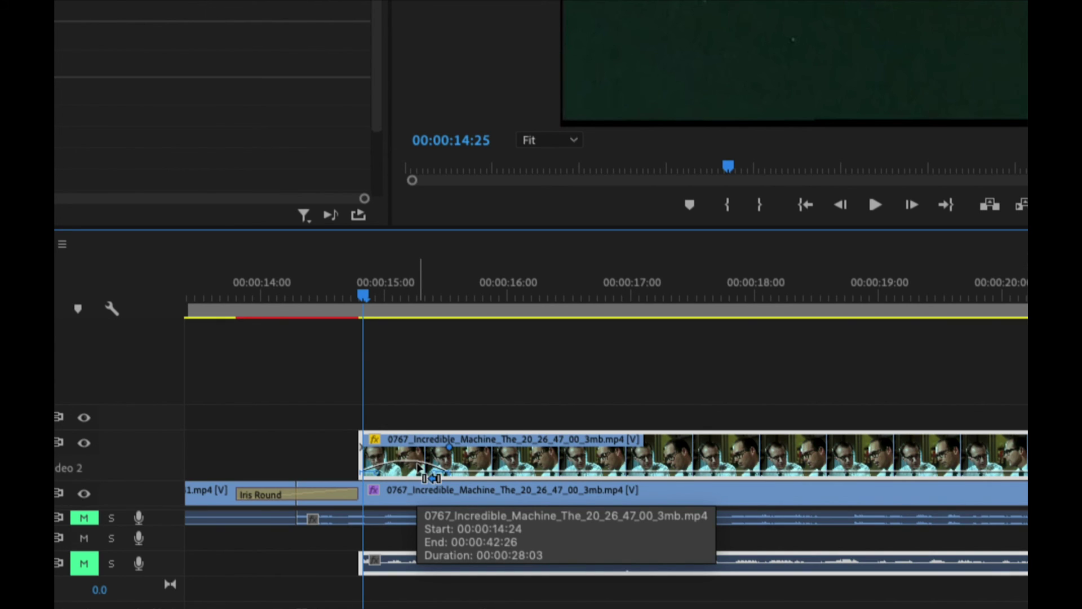
{"action": "key", "text": "super+Tab"}
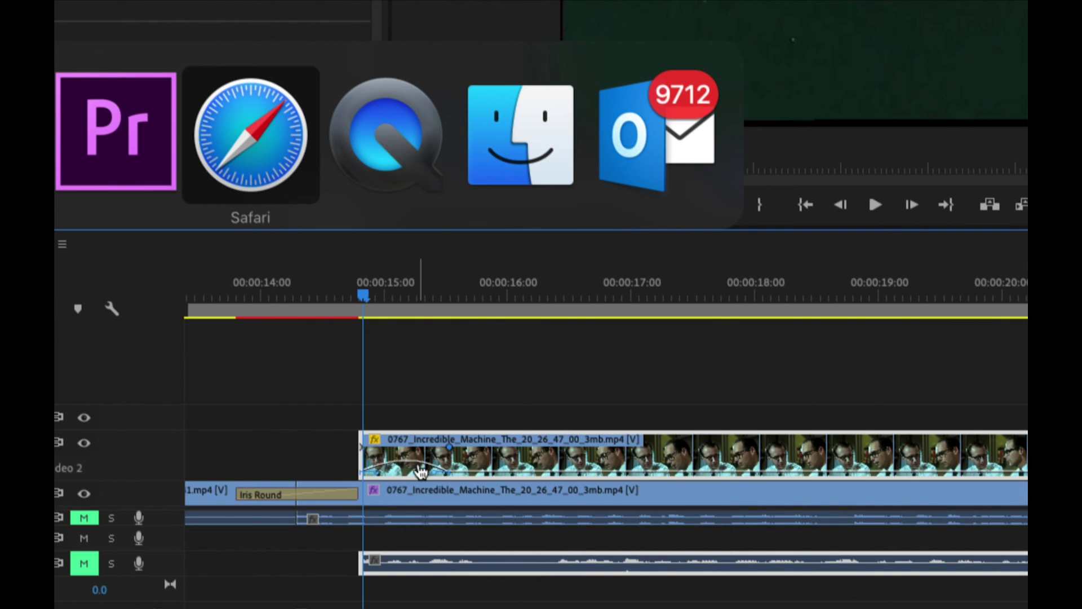
{"action": "left_click", "coordinate": [151, 171]}
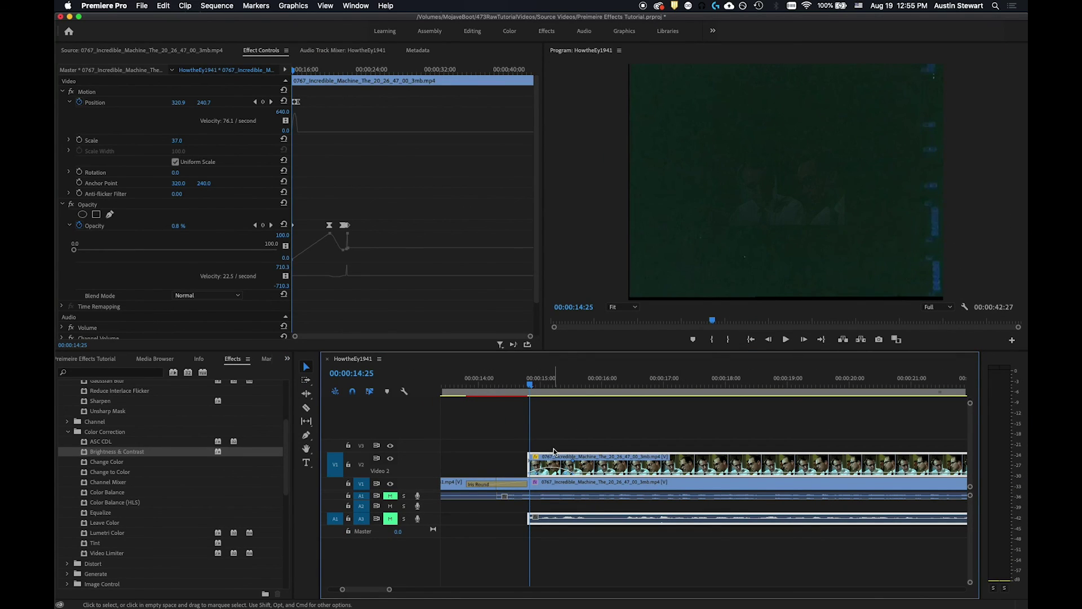
{"action": "key", "text": "space"}
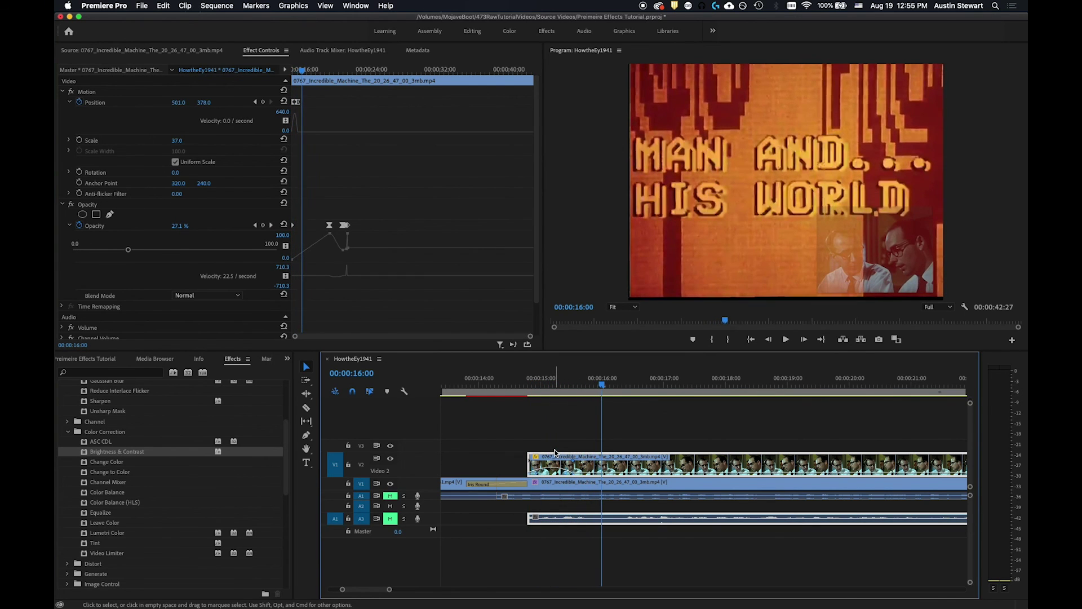
{"action": "left_click_drag", "start_coordinate": [600, 384], "coordinate": [530, 394]}
{"action": "key", "text": "space"}
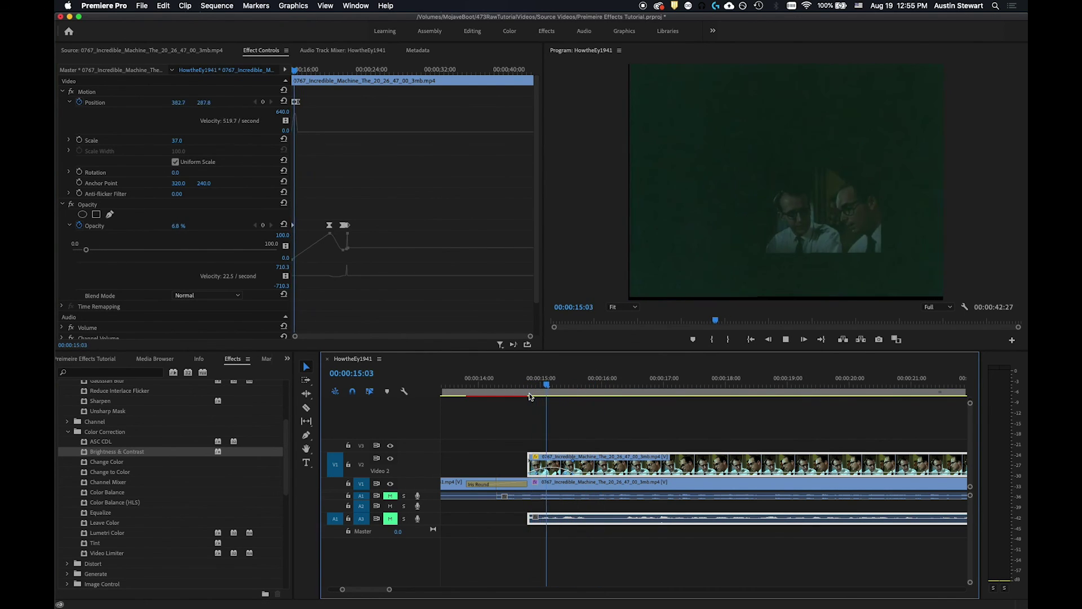
{"action": "key", "text": "space"}
Step: Move the ending Position keyframe to about 00:00:16:11 on the overlaid clip's track
{"action": "left_click_drag", "start_coordinate": [572, 461], "coordinate": [625, 461]}
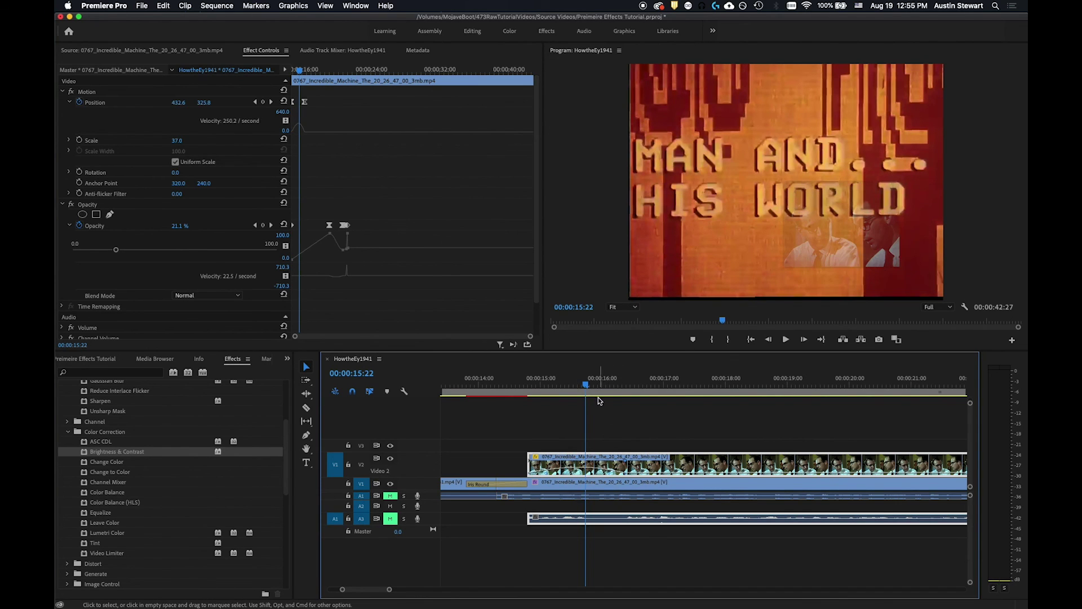
Step: Play back the position move from the overlaid clip's start
{"action": "left_click_drag", "start_coordinate": [585, 383], "coordinate": [531, 389]}
{"action": "key", "text": "space"}
{"action": "key", "text": "space"}
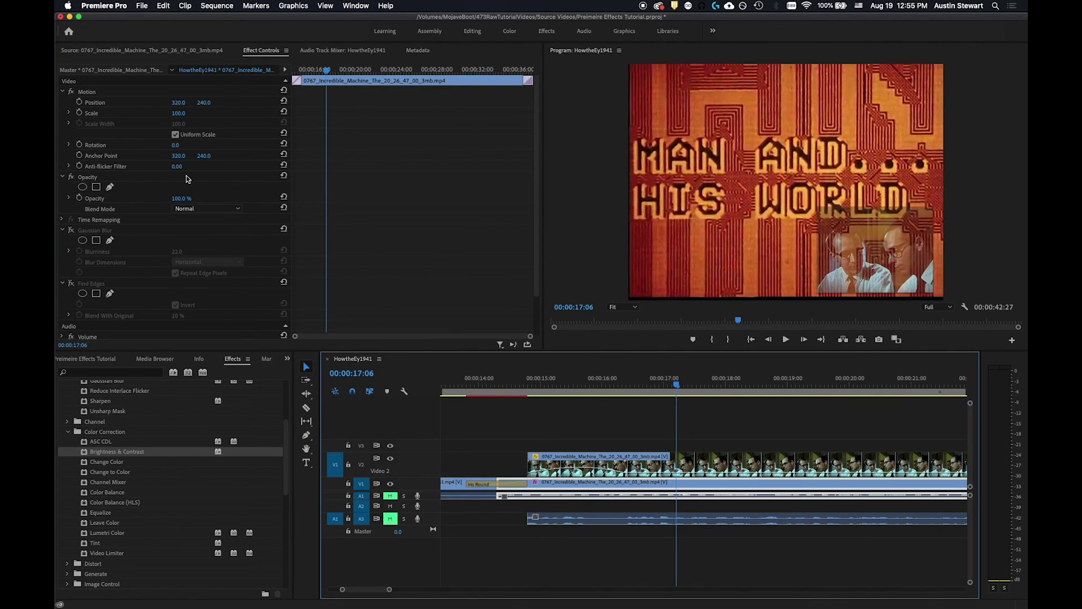
Step: Set the temporal interpolation of the overlaid clip's ending Position keyframe to Hold
{"action": "left_click", "coordinate": [90, 102]}
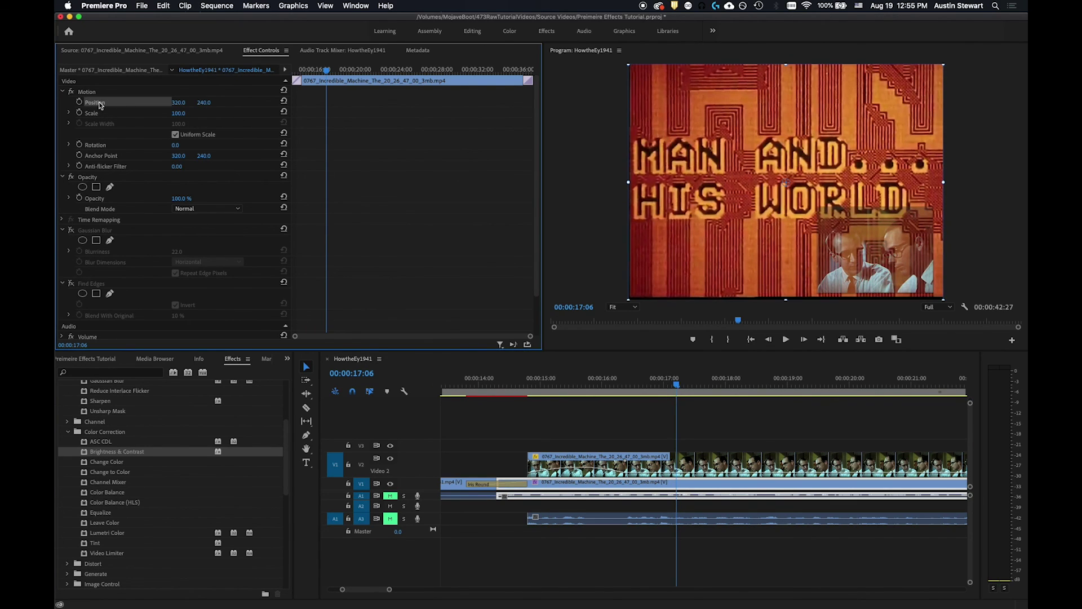
{"action": "left_click", "coordinate": [628, 464]}
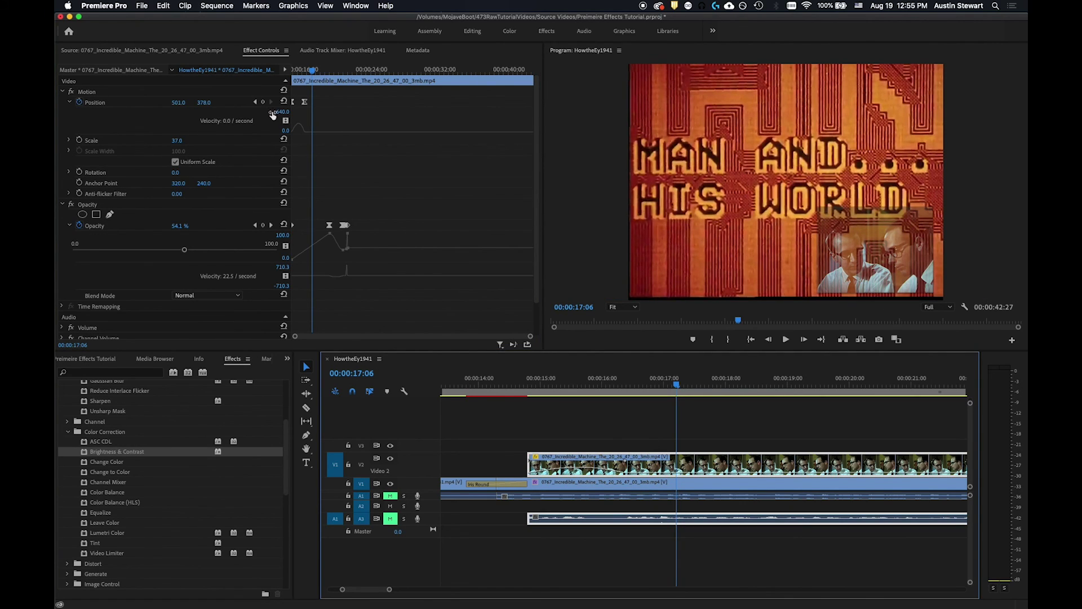
{"action": "left_click", "coordinate": [305, 105]}
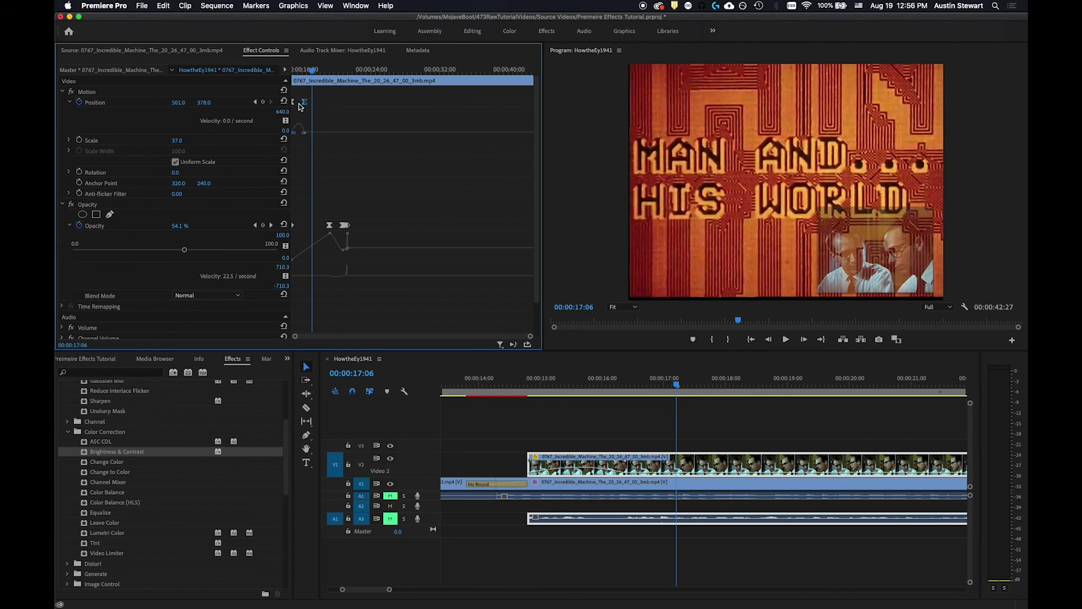
{"action": "right_click", "coordinate": [304, 104]}
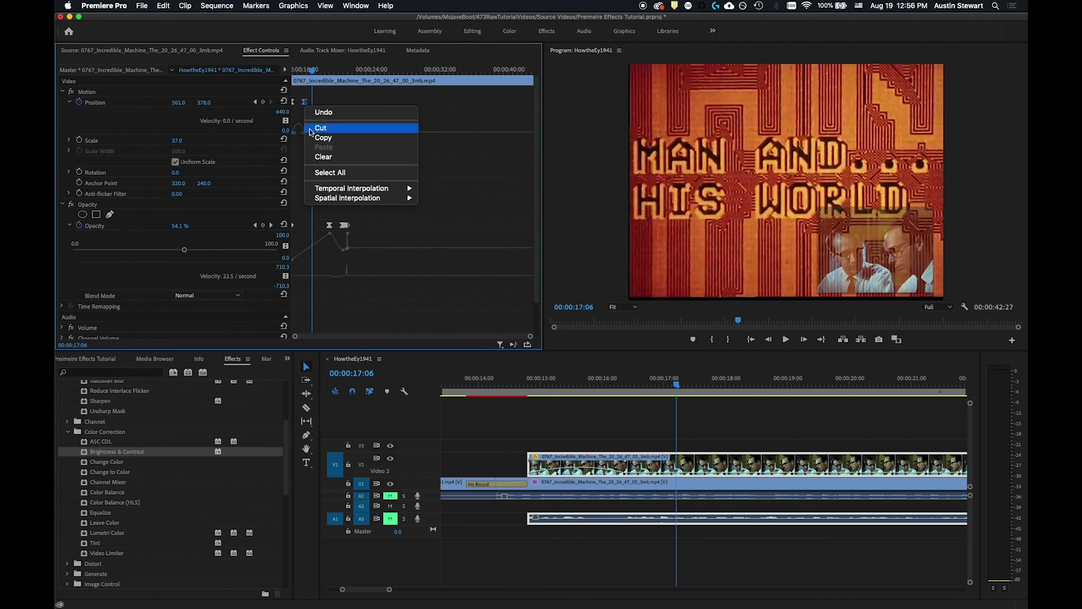
{"action": "mouse_move", "coordinate": [335, 191]}
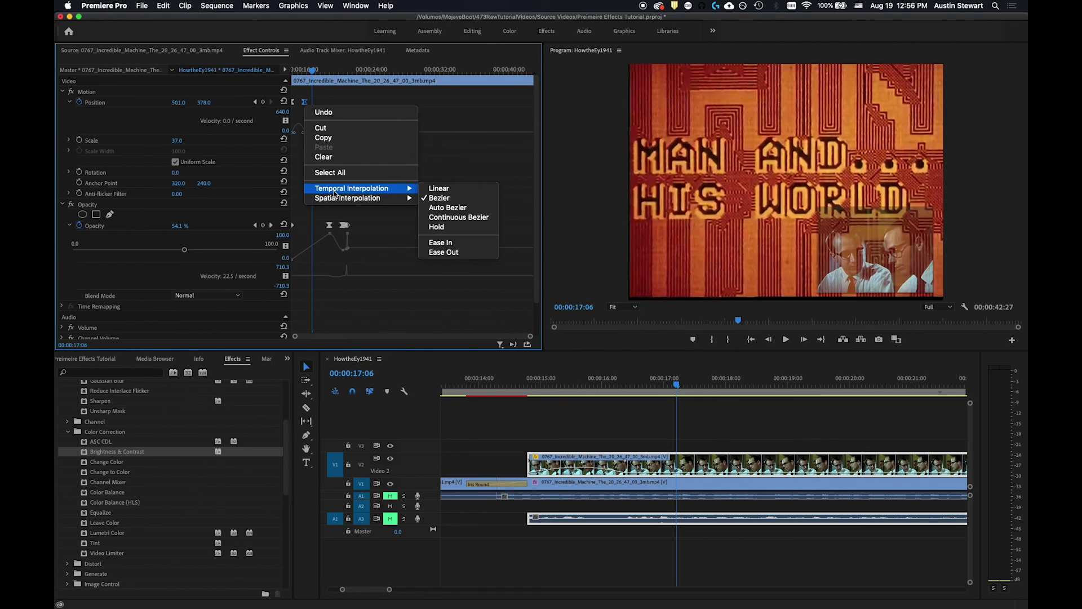
{"action": "left_click", "coordinate": [467, 228]}
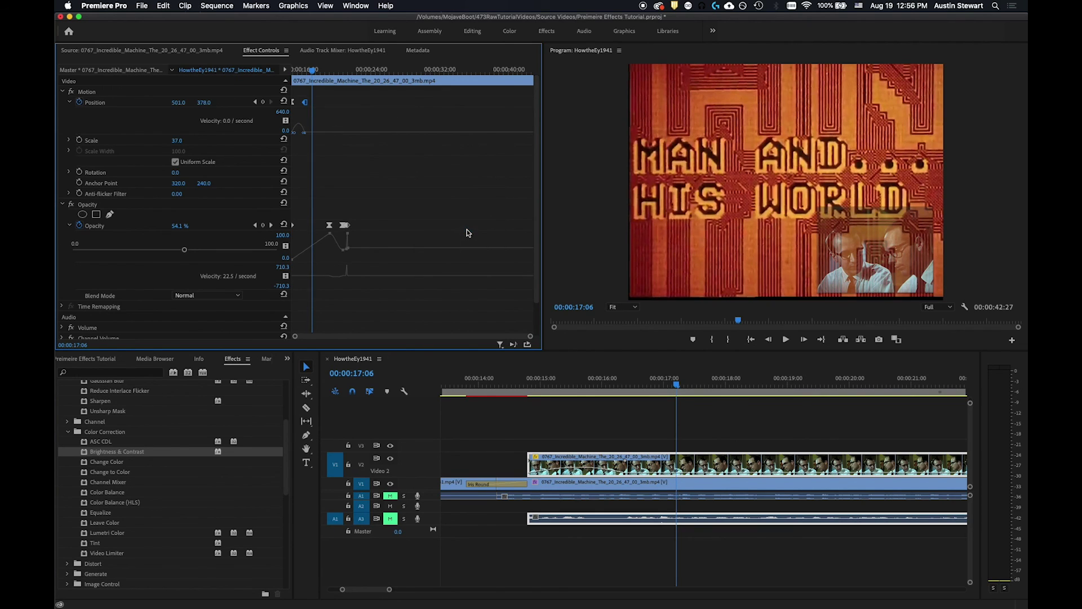
Step: Apply Ease In temporal interpolation to the overlaid clip's ending Position keyframe
{"action": "right_click", "coordinate": [305, 104]}
{"action": "mouse_move", "coordinate": [341, 191]}
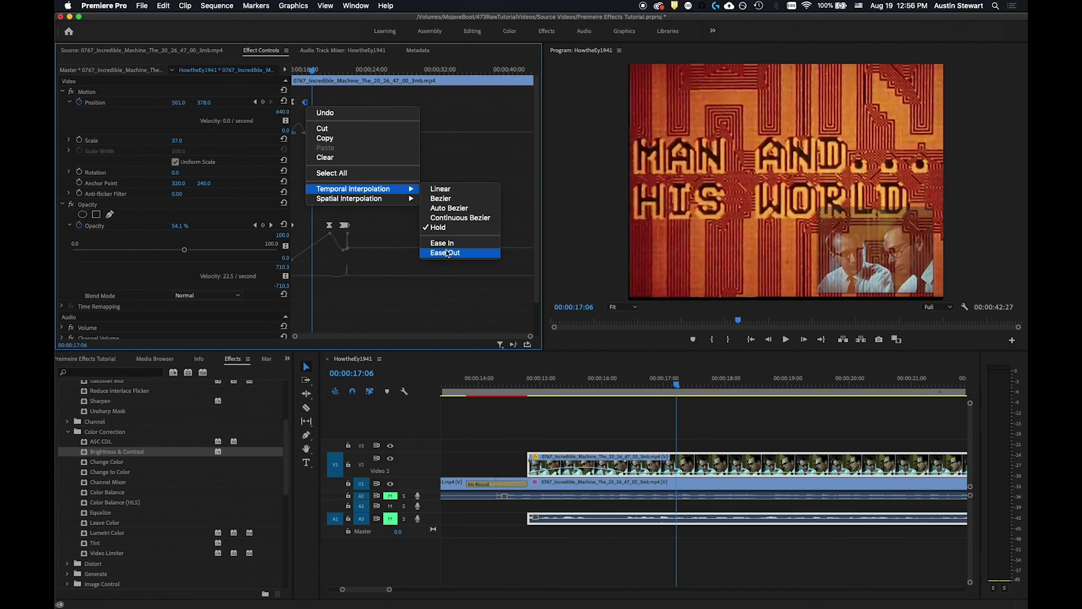
{"action": "left_click", "coordinate": [446, 244]}
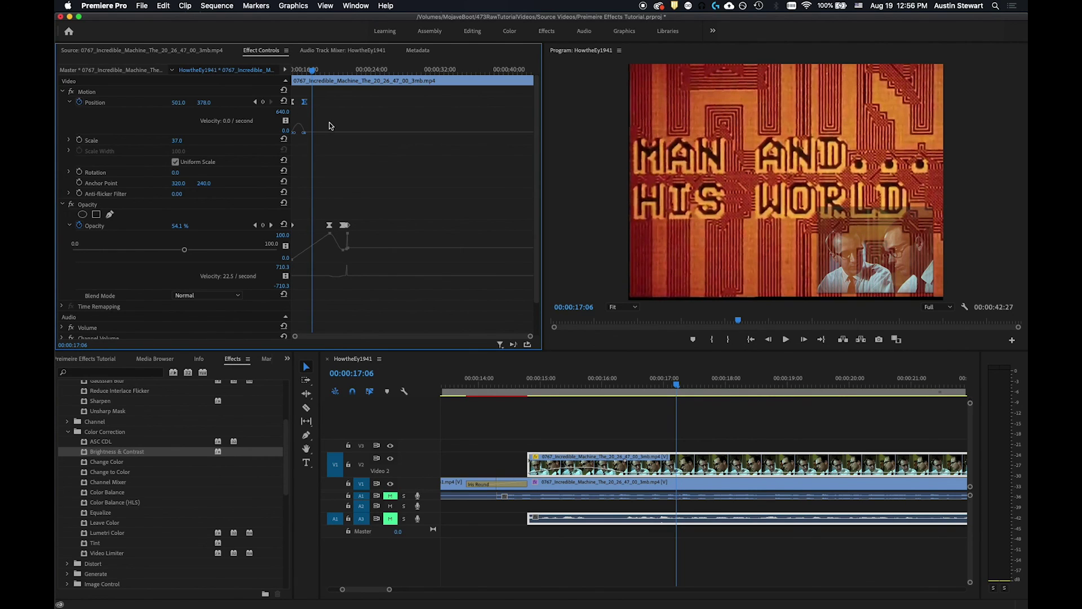
Step: Inspect the spatial interpolation options of the ending Position keyframe without changing them
{"action": "left_click_drag", "start_coordinate": [531, 337], "coordinate": [490, 332]}
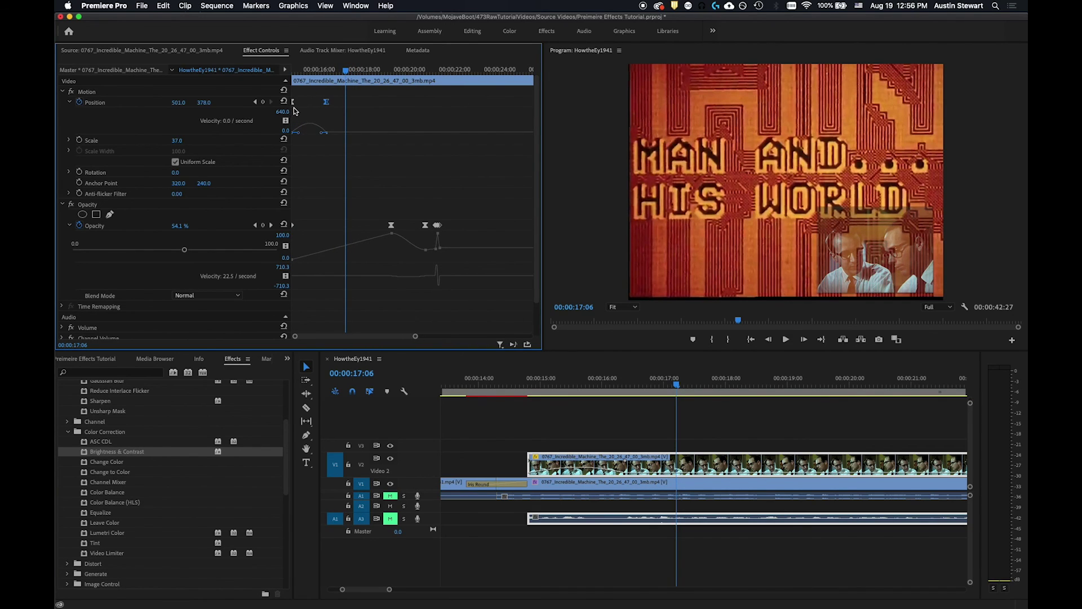
{"action": "right_click", "coordinate": [326, 105]}
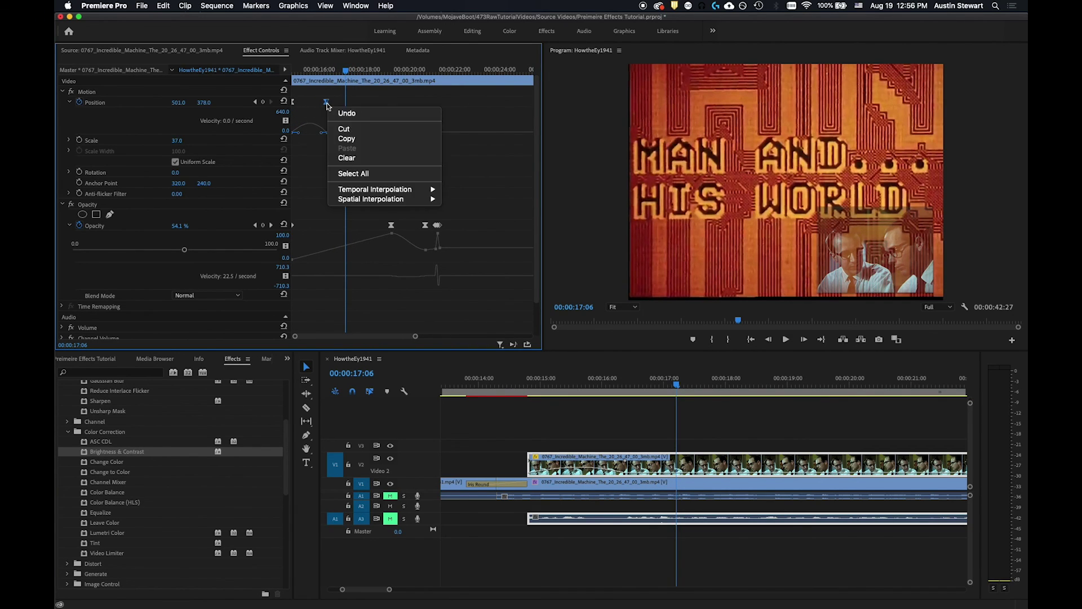
{"action": "mouse_move", "coordinate": [359, 200]}
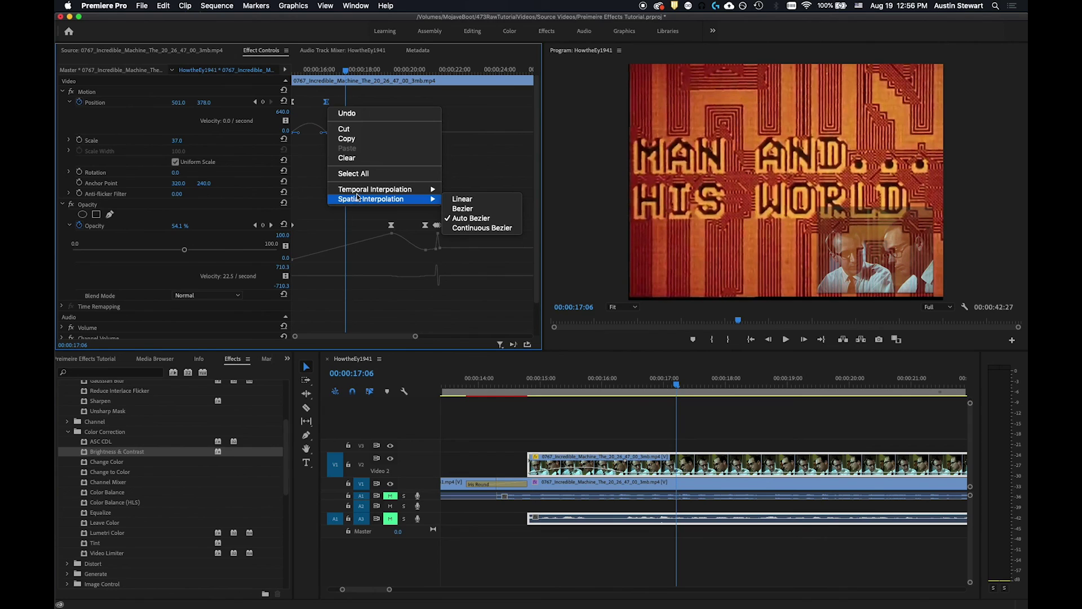
{"action": "left_click", "coordinate": [324, 35]}
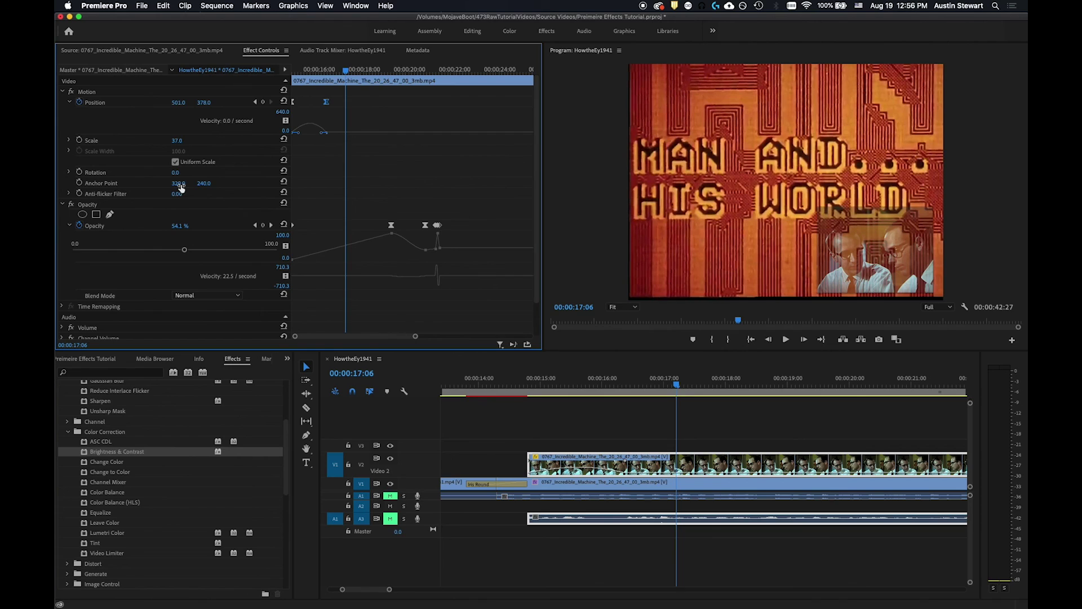
Step: Hide the Video 2 track and enable the Find Edges effect on the Video 1 clip beneath the overlay
{"action": "left_click", "coordinate": [391, 458]}
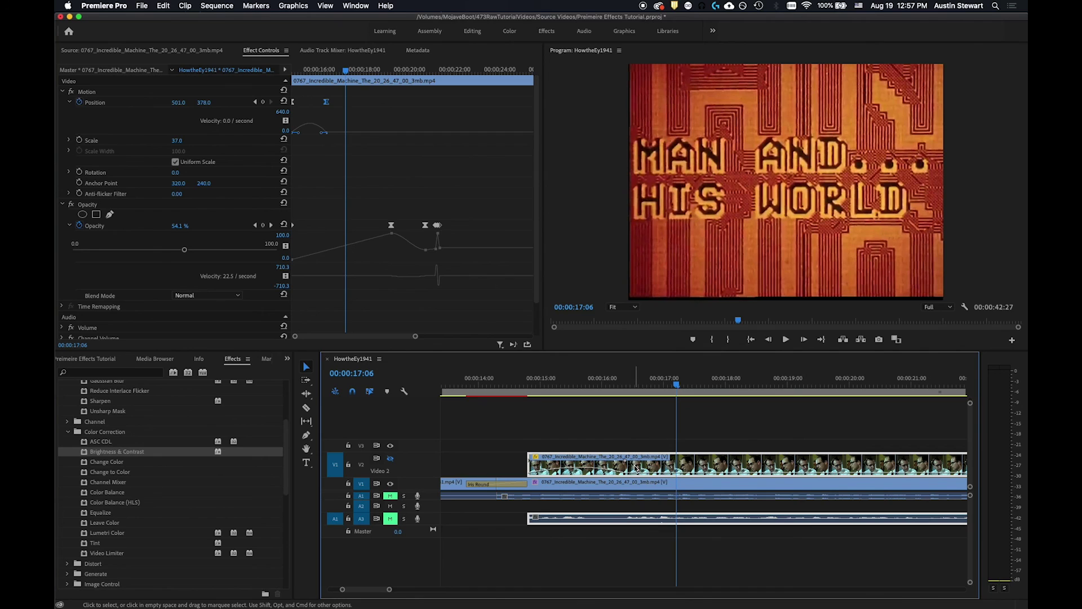
{"action": "left_click", "coordinate": [631, 484]}
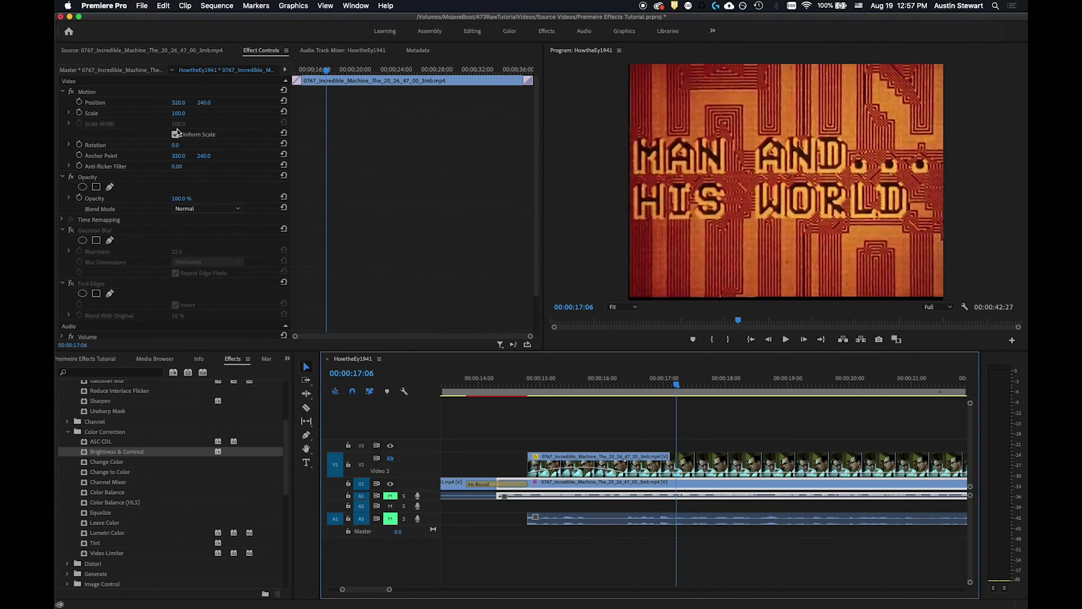
{"action": "scroll", "coordinate": [141, 271], "scroll_direction": "down", "scroll_amount": 3}
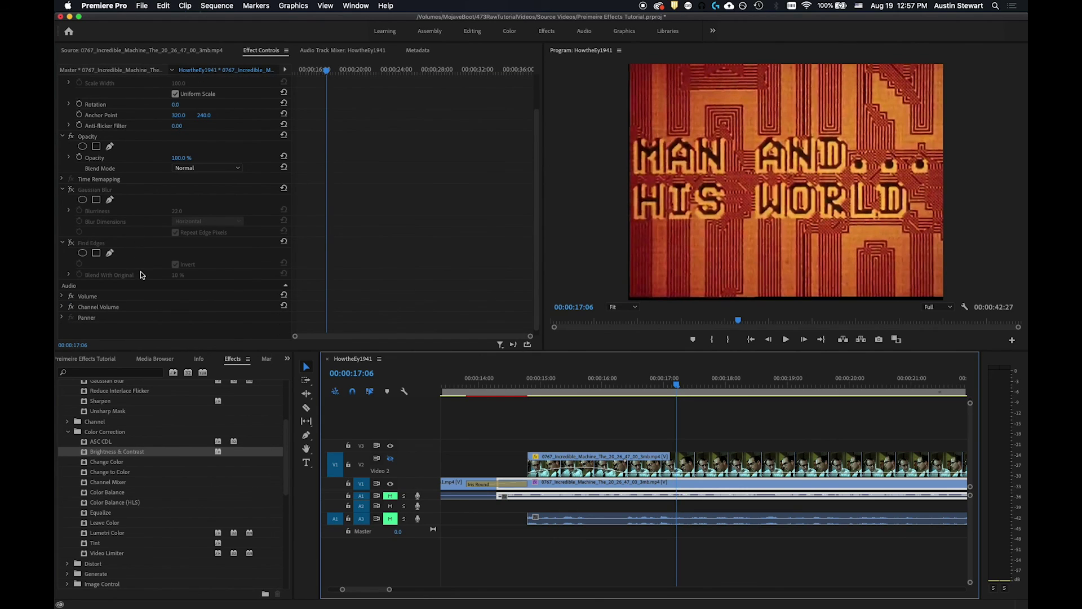
{"action": "left_click", "coordinate": [71, 243]}
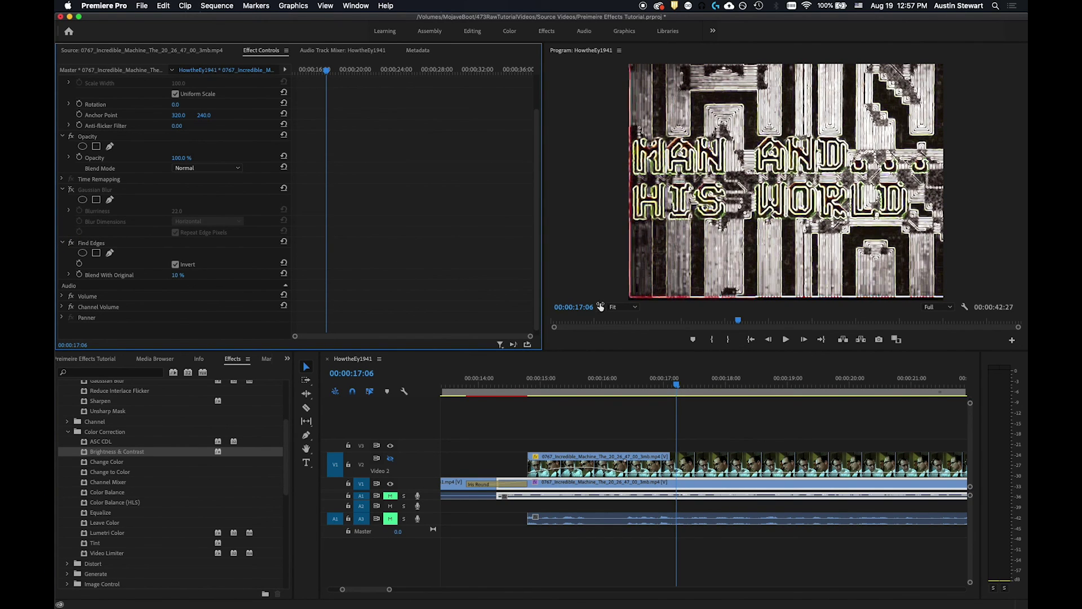
Step: At 00:00:15:17, try Find Edges' Blend With Original at 0%, set it to 100%, and start keyframing it
{"action": "left_click_drag", "start_coordinate": [677, 381], "coordinate": [577, 371]}
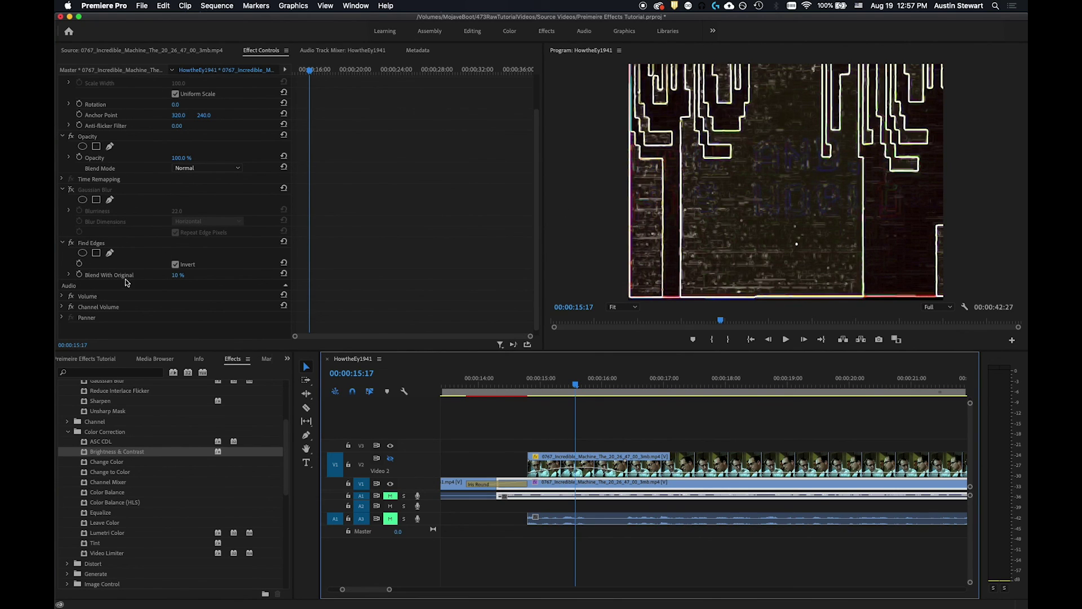
{"action": "left_click", "coordinate": [70, 275]}
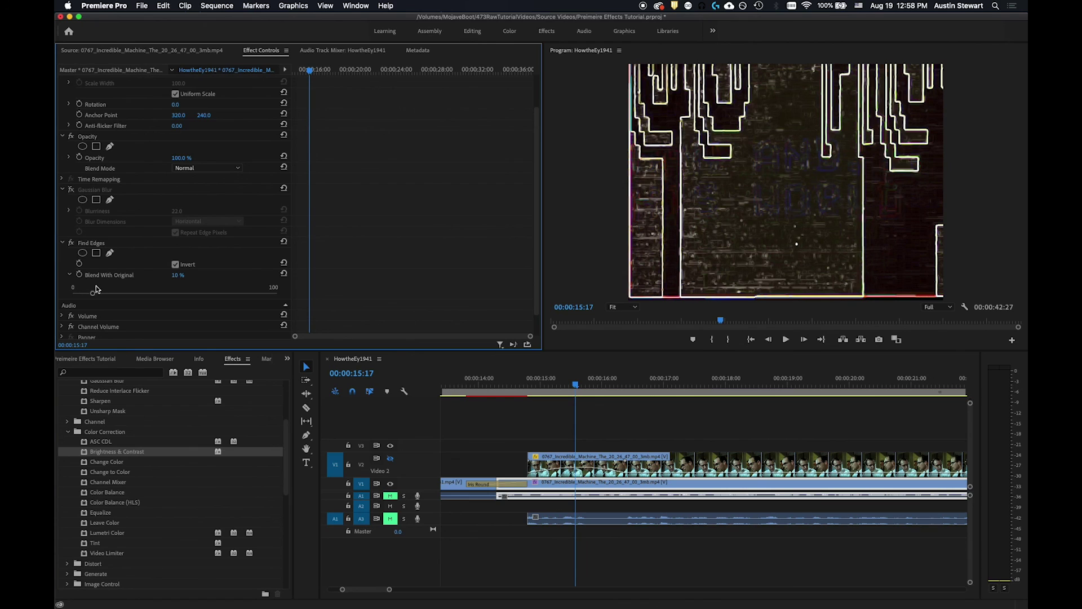
{"action": "left_click_drag", "start_coordinate": [92, 293], "coordinate": [56, 290]}
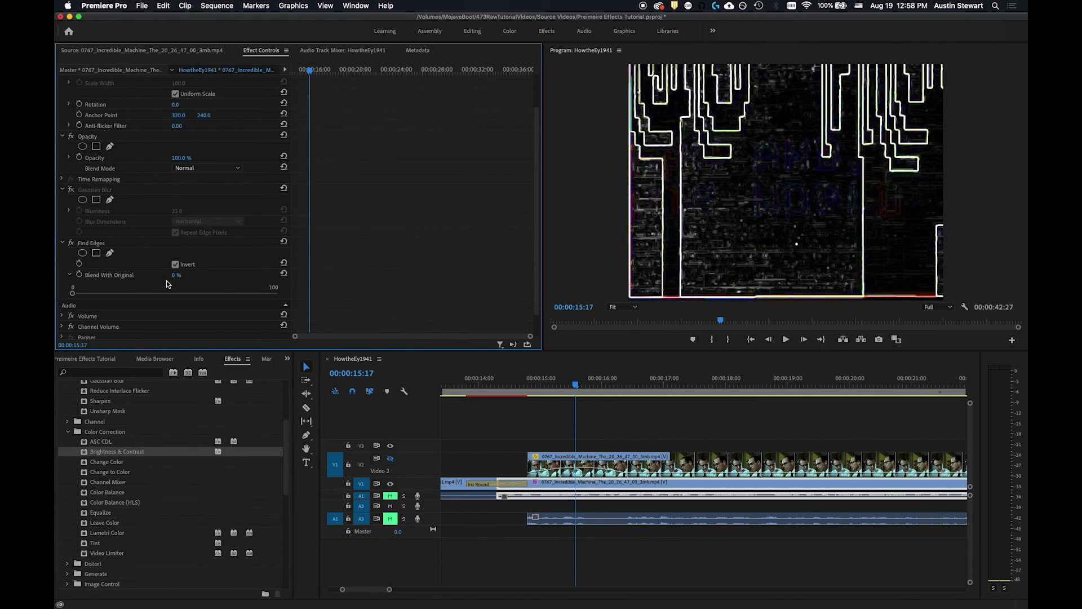
{"action": "left_click_drag", "start_coordinate": [72, 296], "coordinate": [279, 294]}
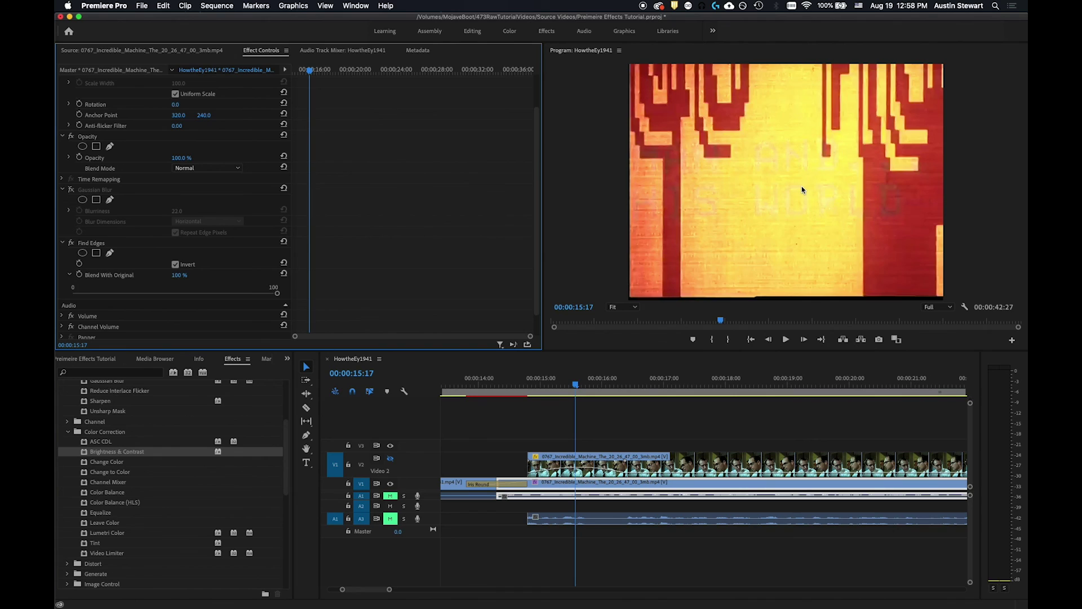
{"action": "left_click", "coordinate": [79, 276]}
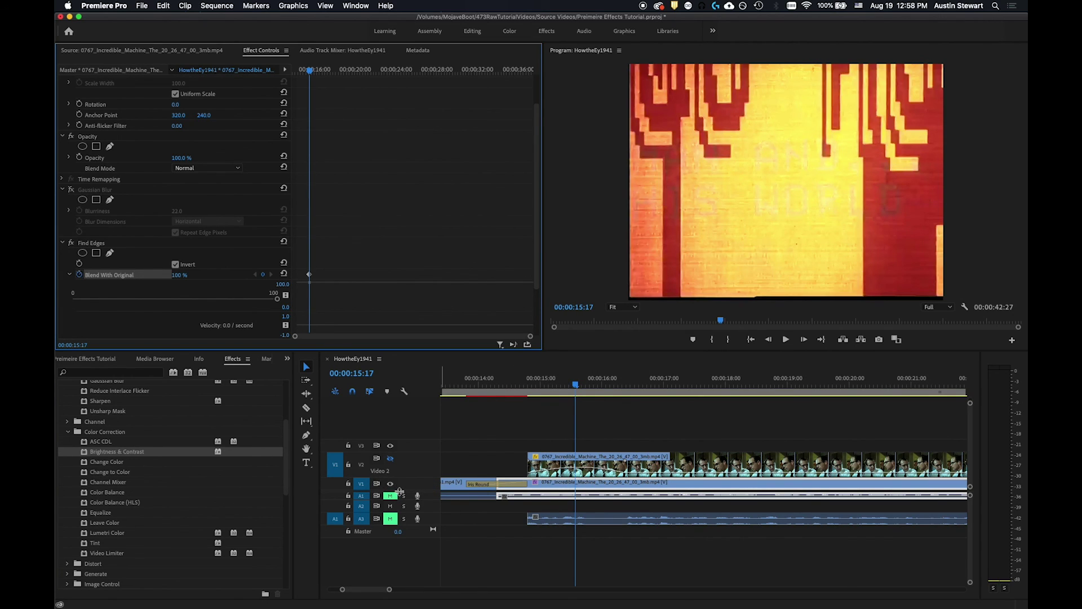
Step: Expand the Video 1 track and show the Find Edges Blend With Original keyframes on its clip
{"action": "left_click_drag", "start_coordinate": [400, 478], "coordinate": [403, 457]}
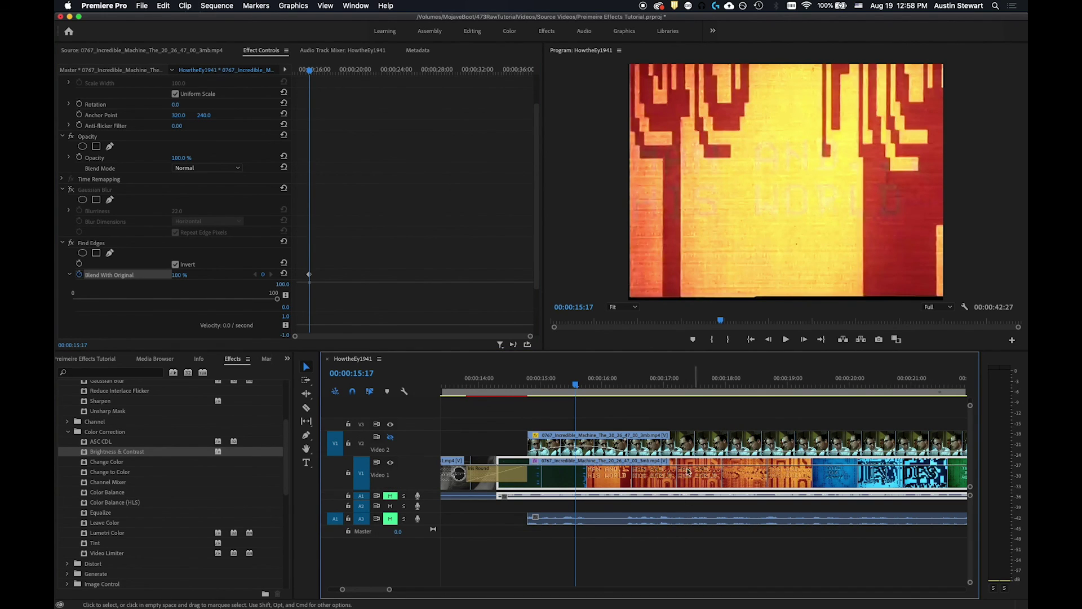
{"action": "right_click", "coordinate": [607, 462]}
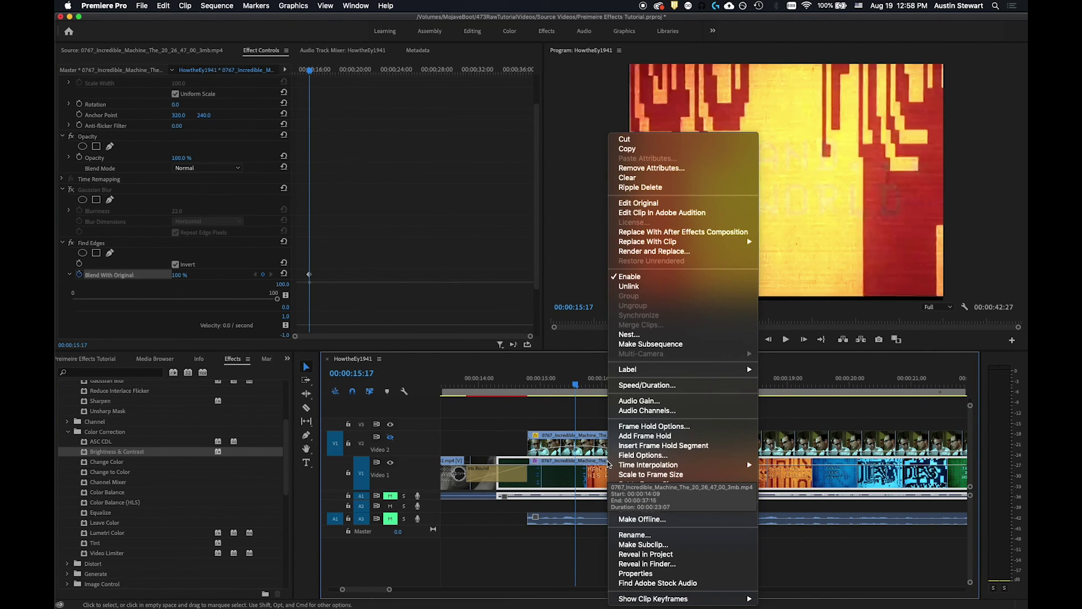
{"action": "mouse_move", "coordinate": [744, 599]}
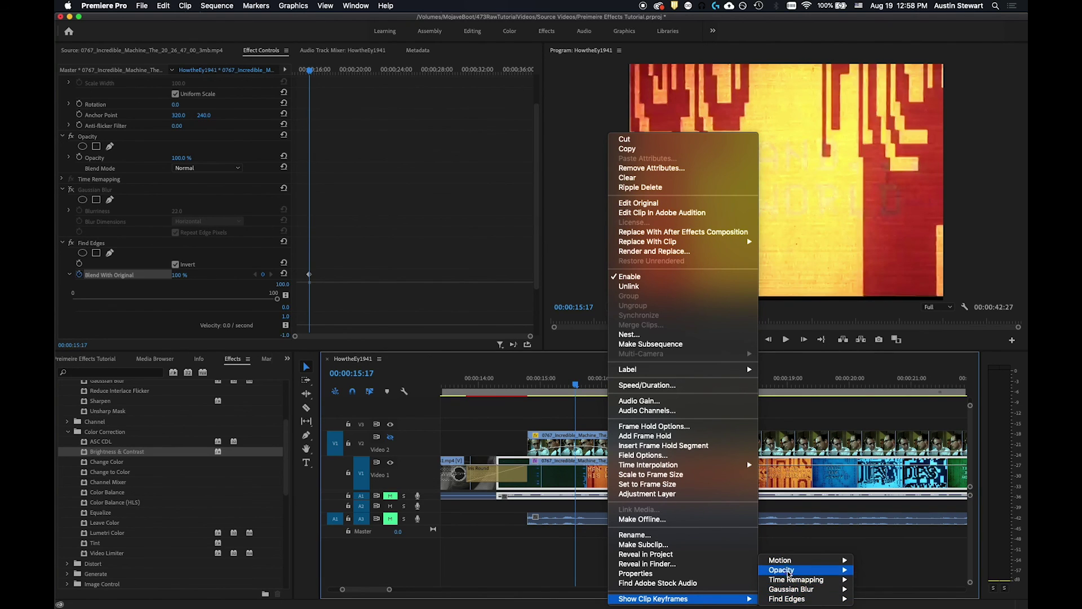
{"action": "mouse_move", "coordinate": [790, 586]}
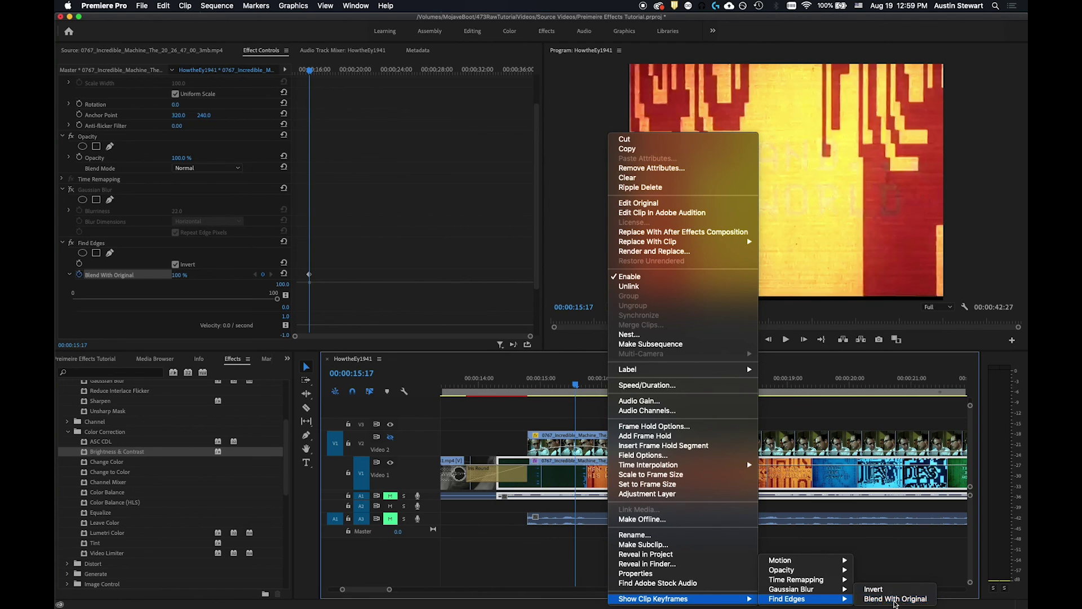
{"action": "left_click", "coordinate": [894, 599]}
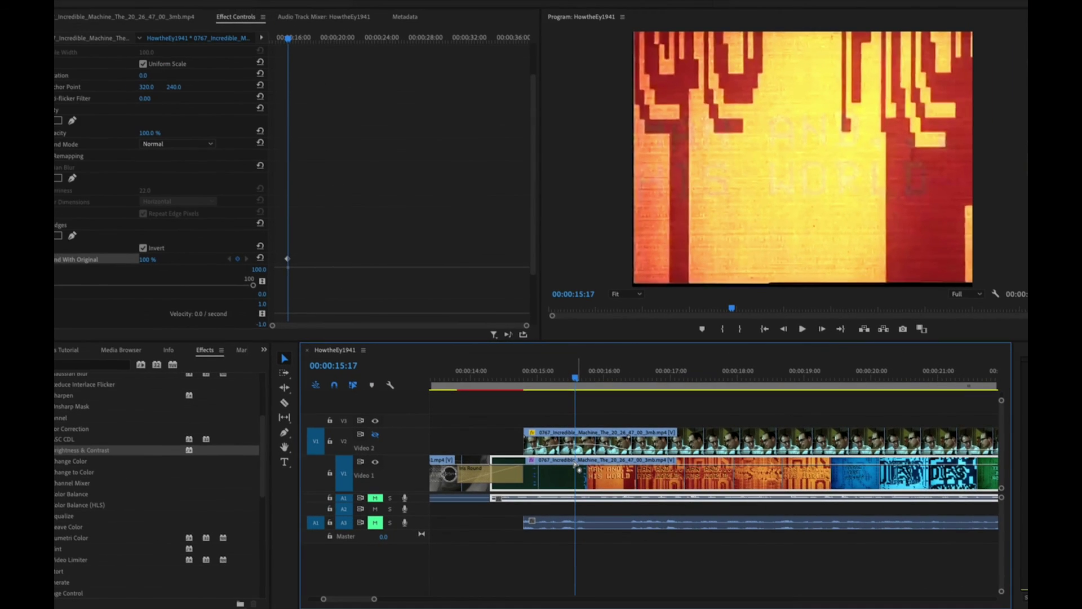
Step: With the Pen tool, add a Blend With Original keyframe just before 00:00:18:00, lower it to 0%, and preview the transition
{"action": "left_click", "coordinate": [284, 433]}
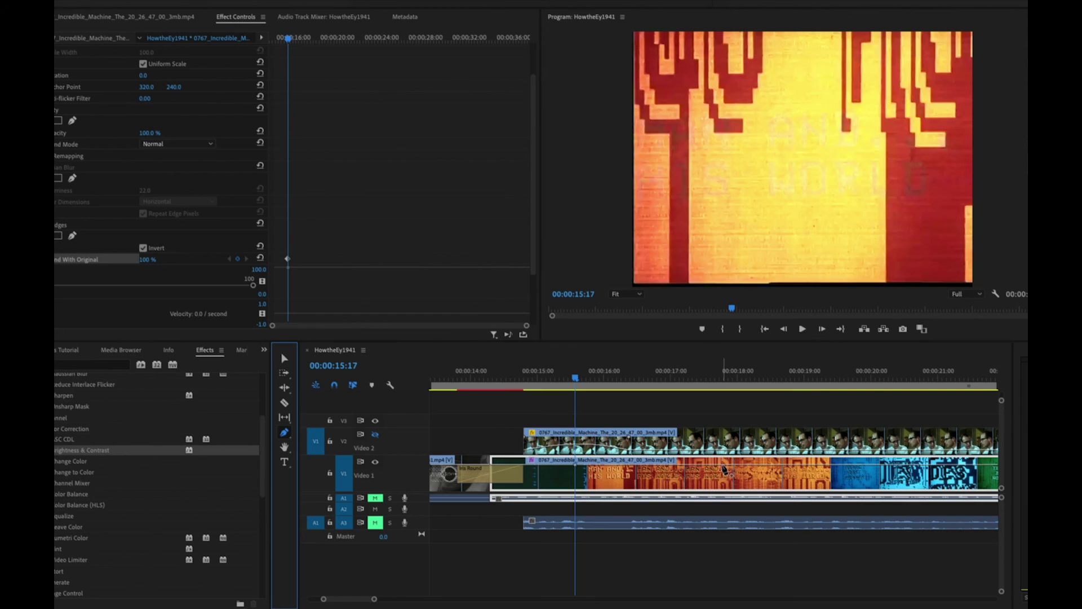
{"action": "left_click", "coordinate": [724, 469]}
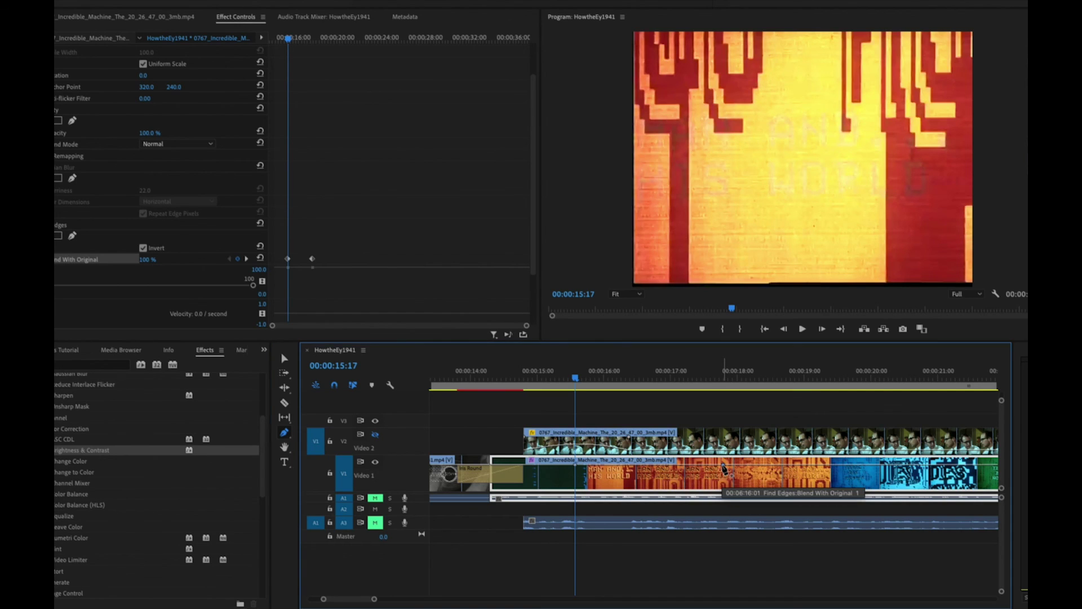
{"action": "left_click_drag", "start_coordinate": [724, 466], "coordinate": [723, 495]}
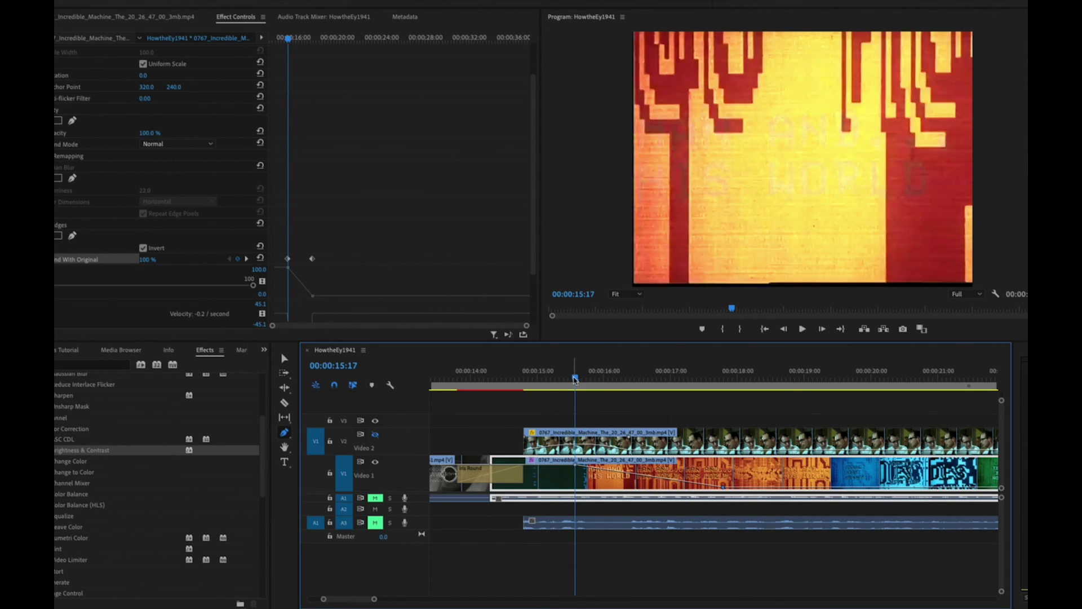
{"action": "left_click_drag", "start_coordinate": [575, 379], "coordinate": [544, 395]}
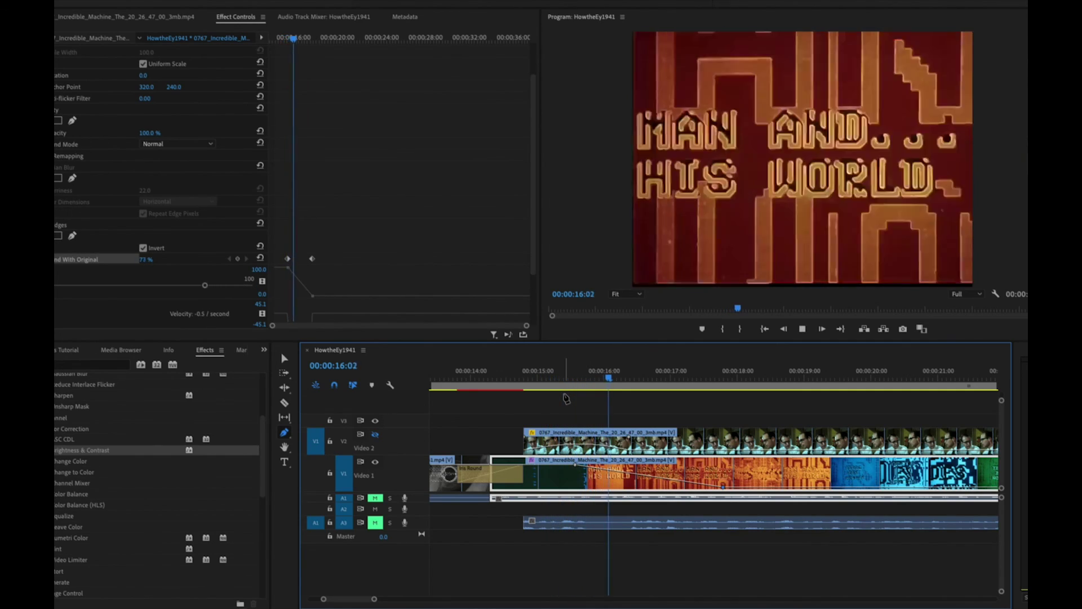
{"action": "key", "text": "space"}
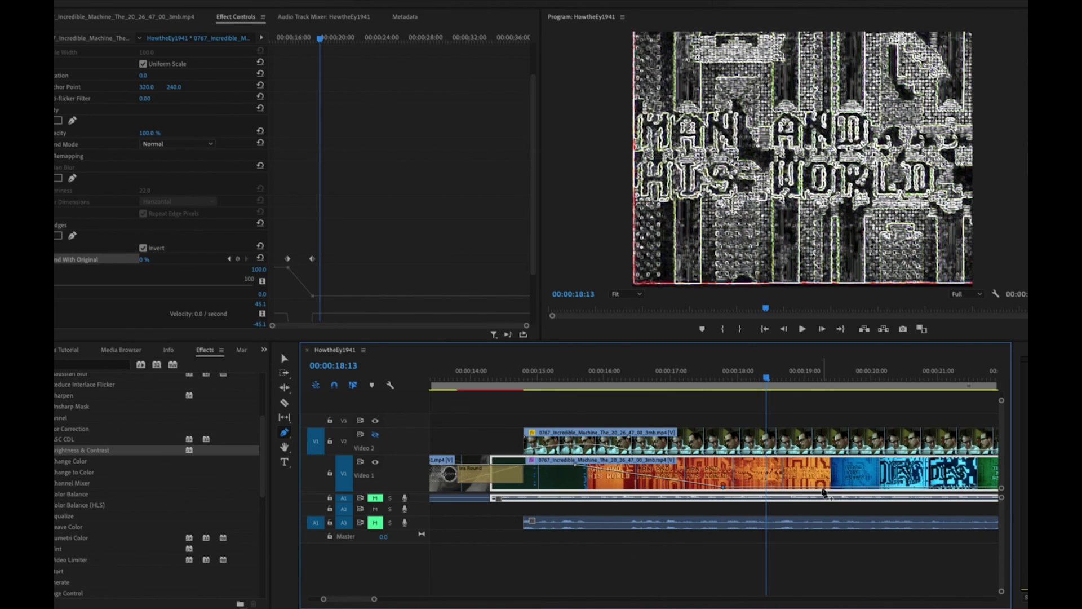
Step: Add a 0% Blend With Original keyframe shortly after 00:00:19:00 and a 100% one at 00:00:20:25, and play back the result
{"action": "left_click", "coordinate": [823, 488]}
{"action": "left_click_drag", "start_coordinate": [930, 488], "coordinate": [929, 462]}
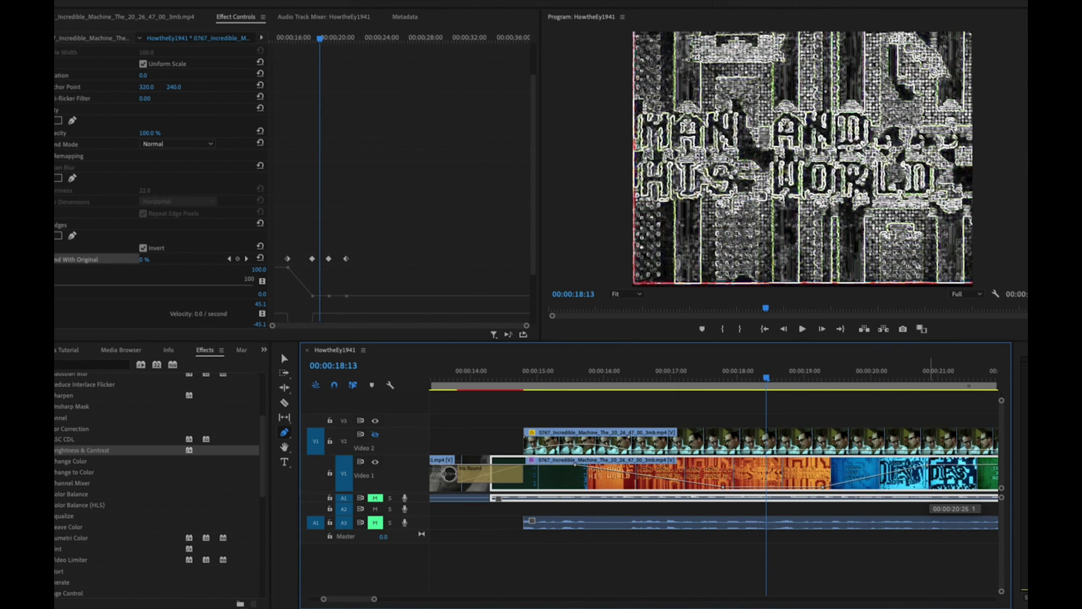
{"action": "key", "text": "space"}
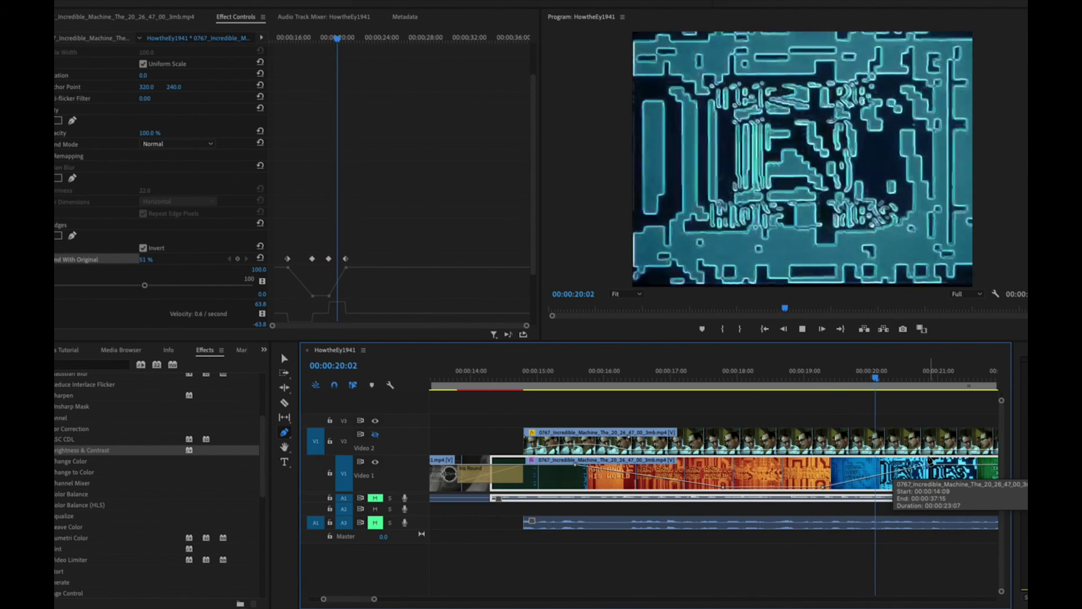
{"action": "key", "text": "space"}
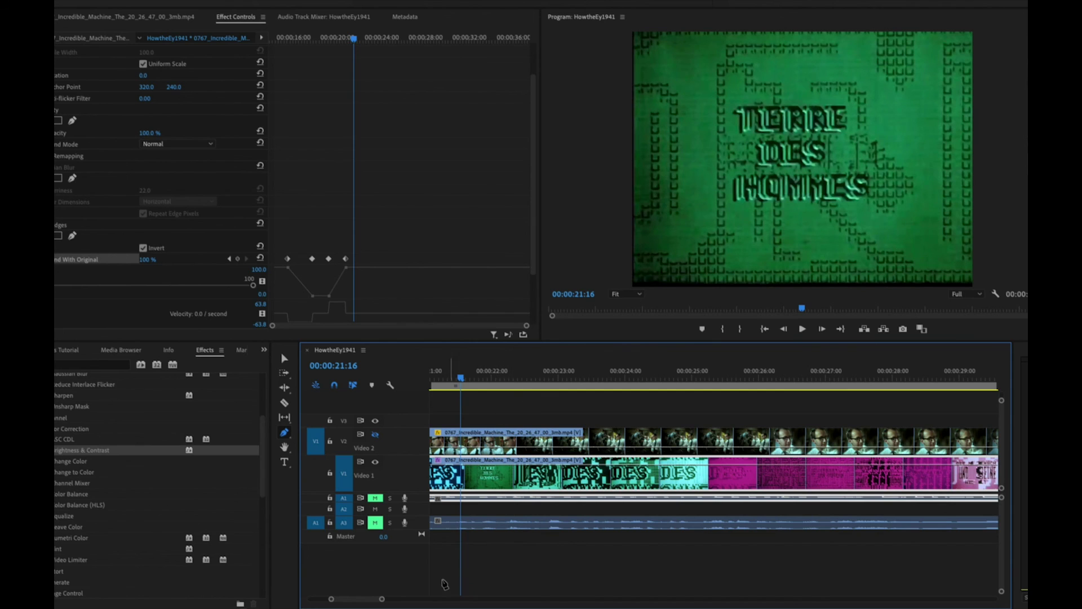
Step: Play back the animated Find Edges section on the Video 1 clip from shortly before 00:00:16:00
{"action": "left_click_drag", "start_coordinate": [382, 593], "coordinate": [417, 593]}
{"action": "left_click_drag", "start_coordinate": [714, 372], "coordinate": [572, 366]}
{"action": "key", "text": "space"}
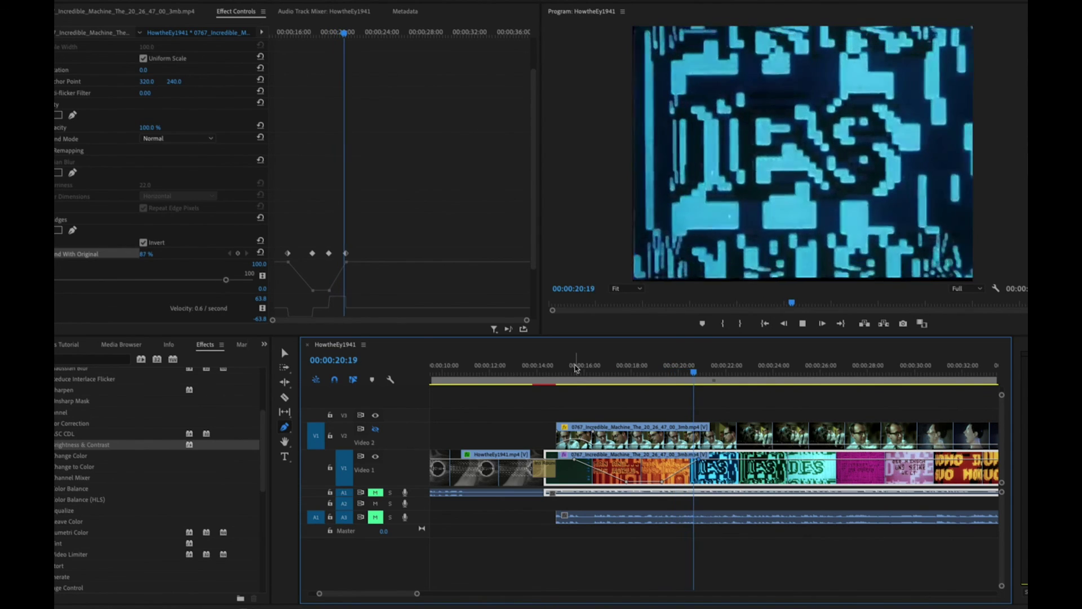
{"action": "key", "text": "space"}
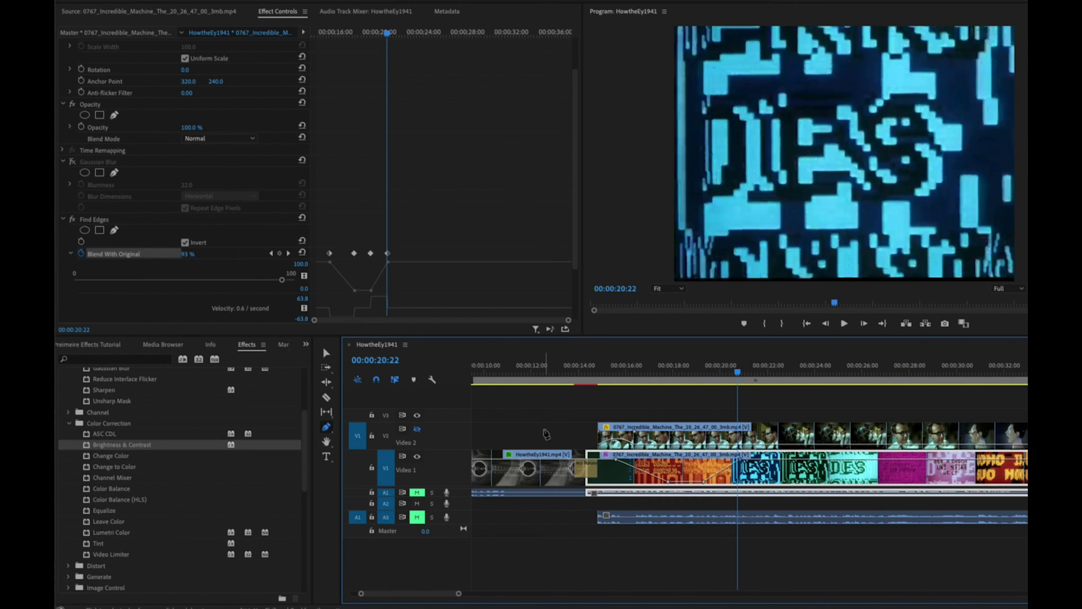
Step: Bypass Find Edges, check the plain image at 00:00:18:25, and turn the effect back on
{"action": "left_click", "coordinate": [73, 220]}
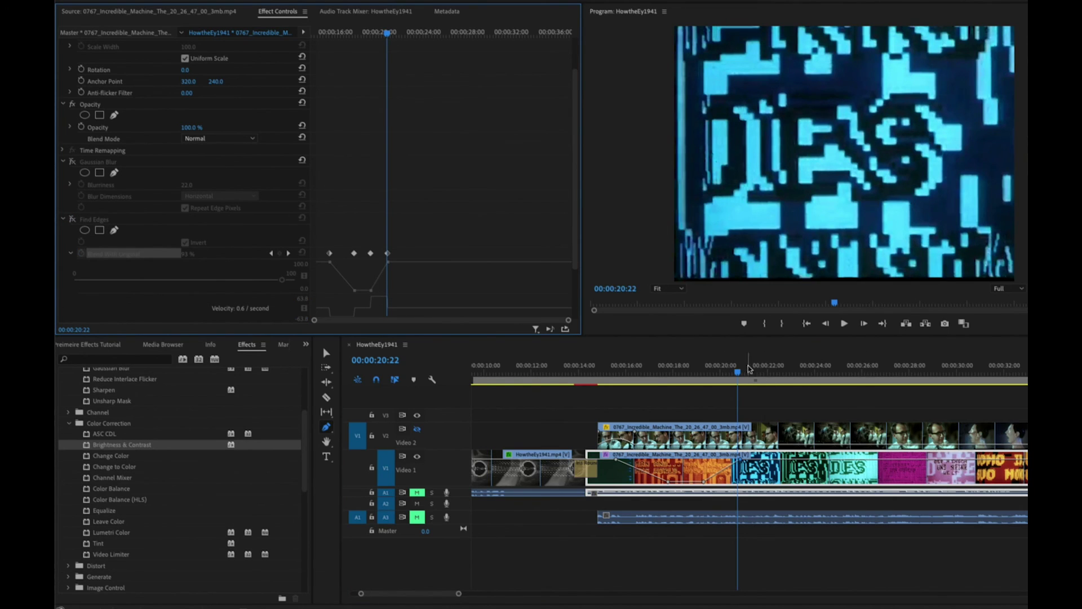
{"action": "left_click", "coordinate": [691, 372]}
{"action": "left_click_drag", "start_coordinate": [691, 372], "coordinate": [693, 373]}
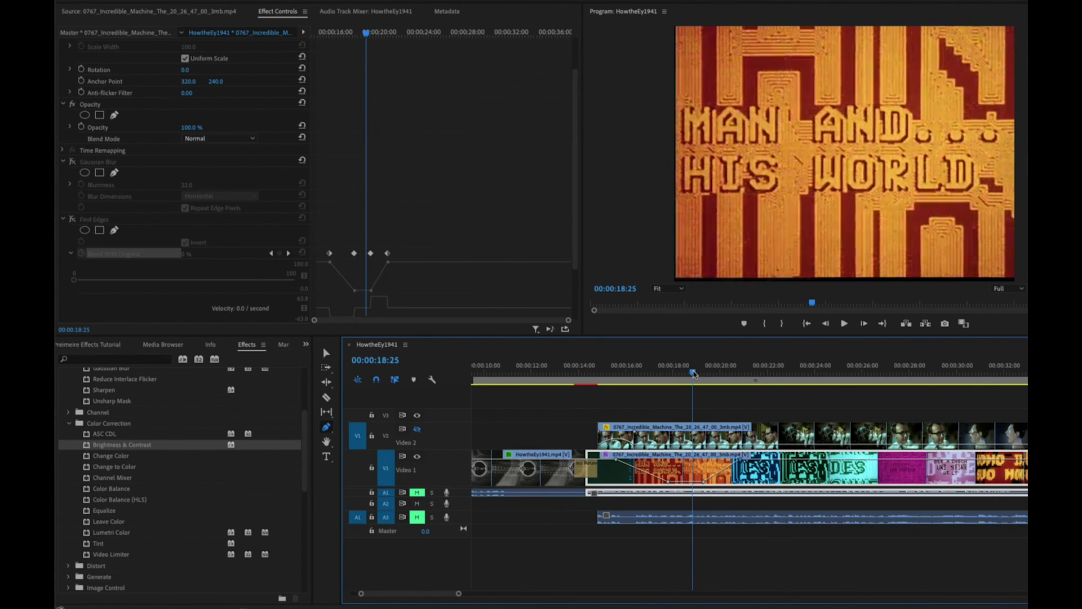
{"action": "left_click", "coordinate": [71, 220]}
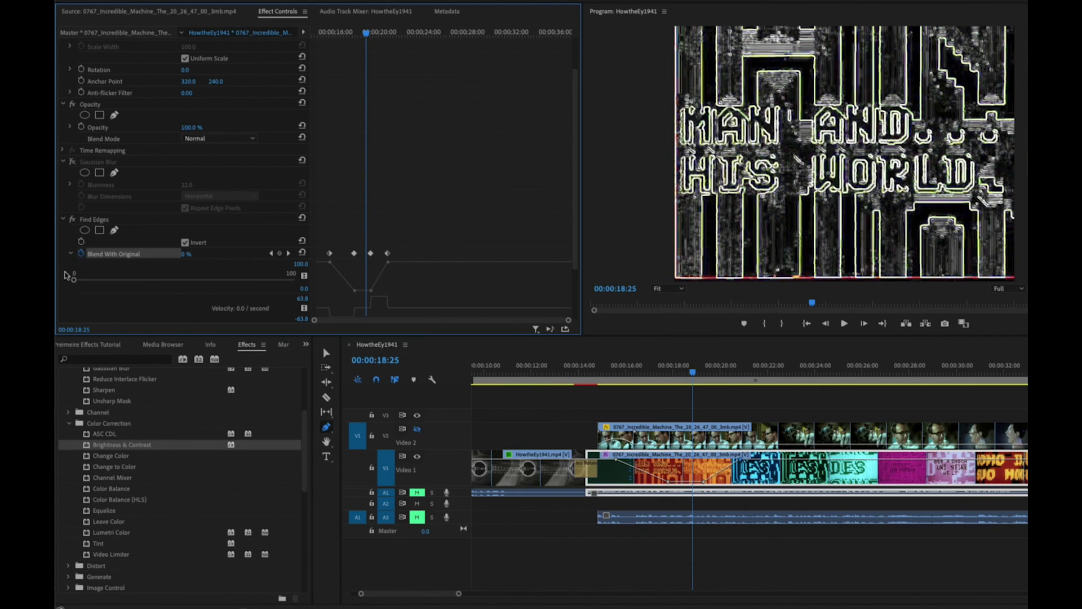
Step: Collapse Find Edges, enable Gaussian Blur, and set its Blurriness to 75 with Blur Dimensions kept at Horizontal
{"action": "left_click", "coordinate": [63, 219]}
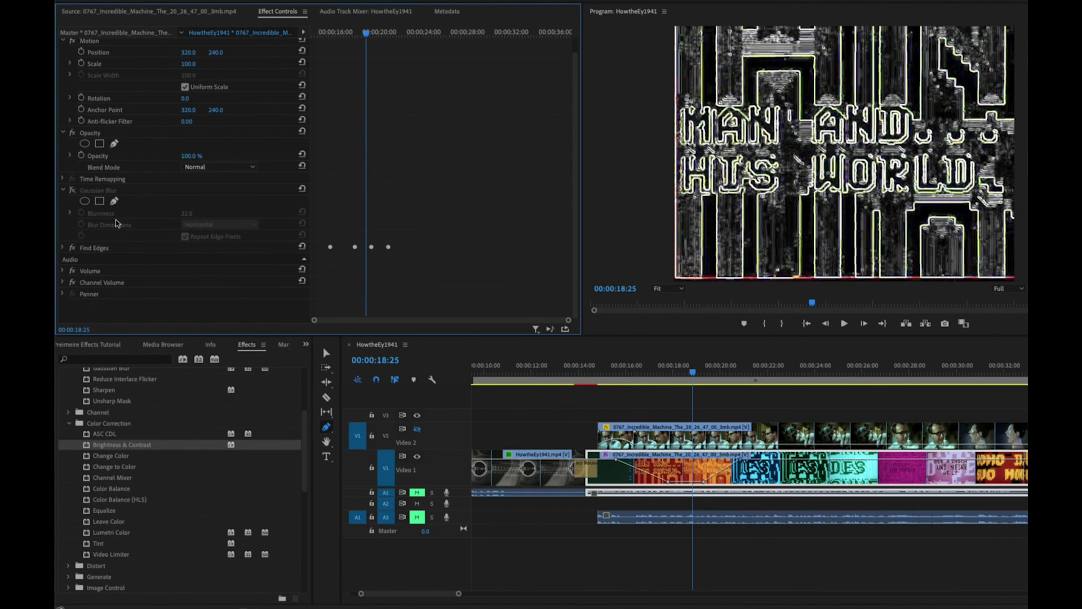
{"action": "left_click", "coordinate": [72, 190]}
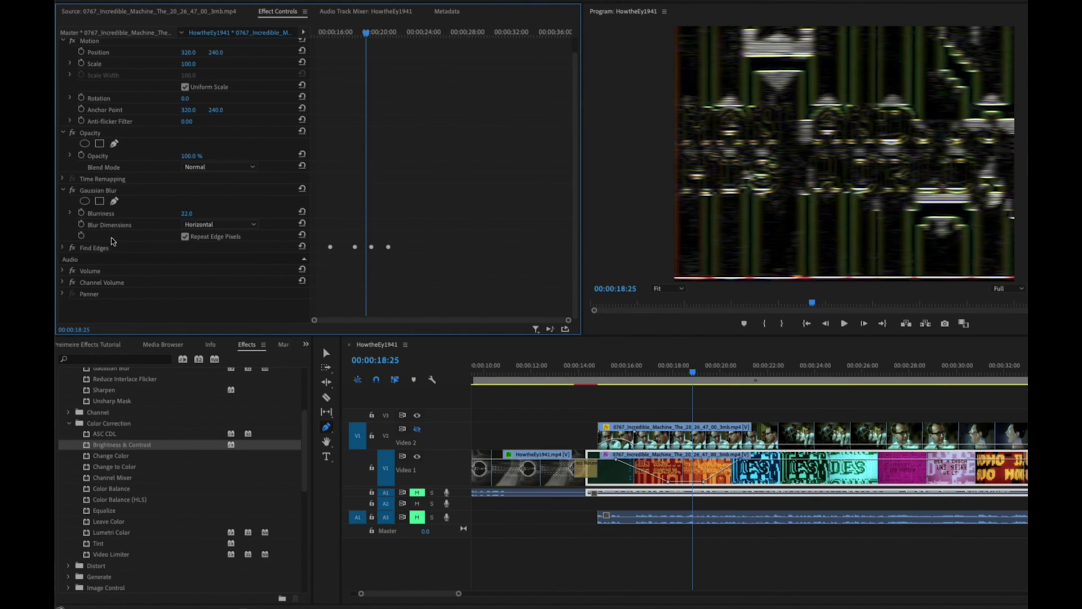
{"action": "left_click", "coordinate": [186, 213]}
{"action": "type", "text": "75"}
{"action": "key", "text": "Return"}
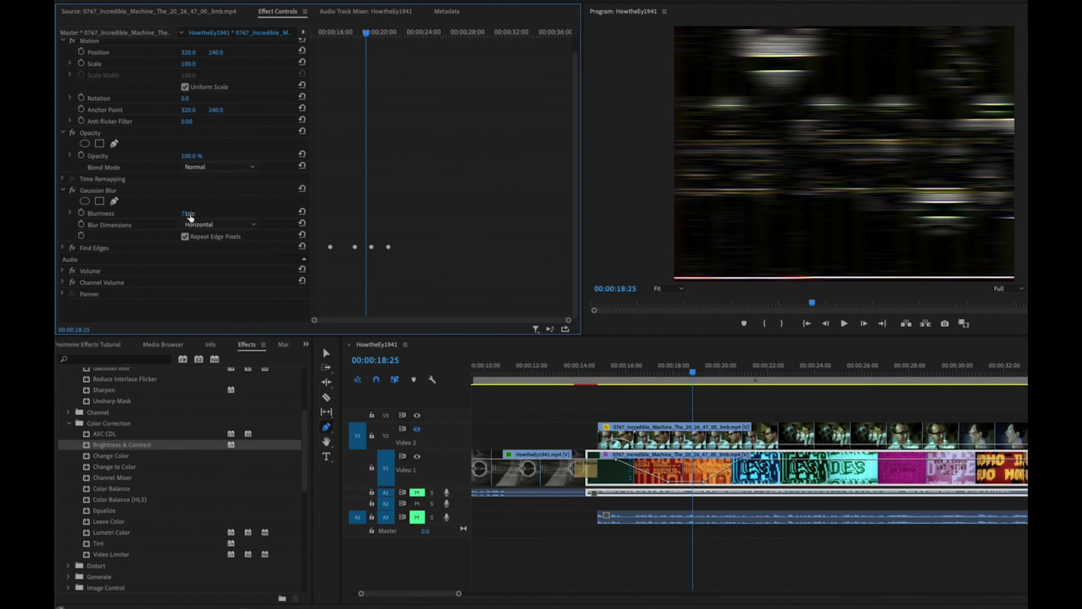
{"action": "left_click", "coordinate": [253, 225]}
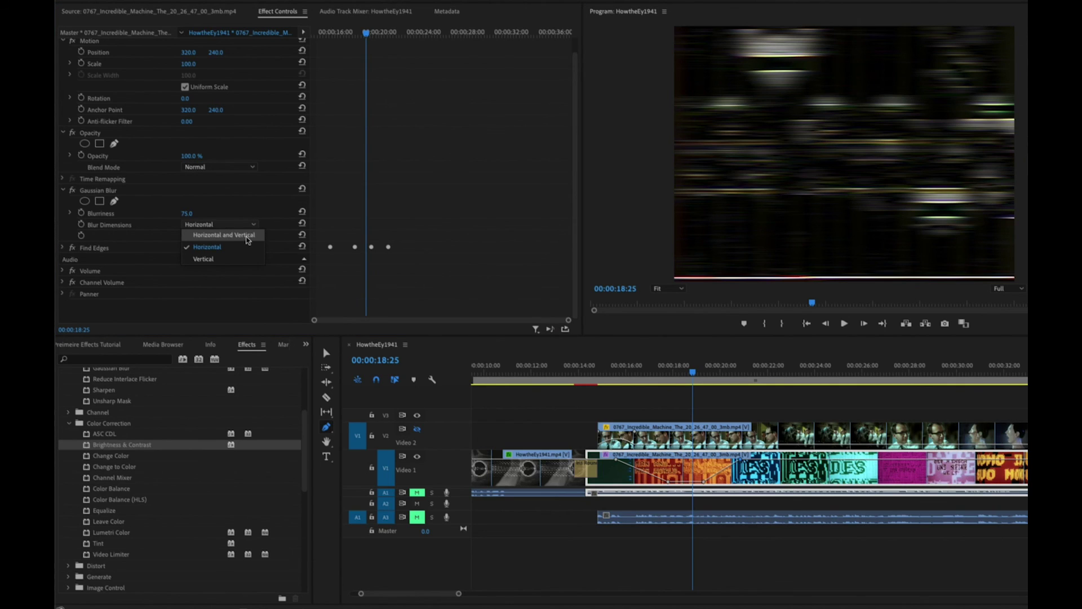
{"action": "left_click", "coordinate": [228, 247]}
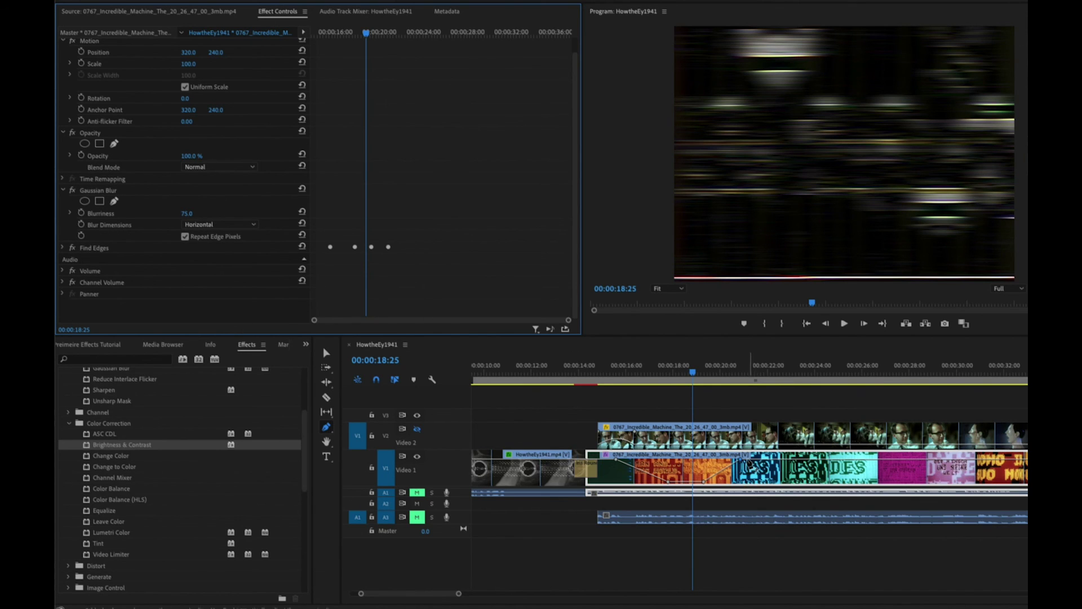
Step: Start keyframing Gaussian Blur's Blur Dimensions at 00:00:15:21 and show that property's keyframes on the Video 1 clip
{"action": "left_click_drag", "start_coordinate": [693, 374], "coordinate": [618, 376]}
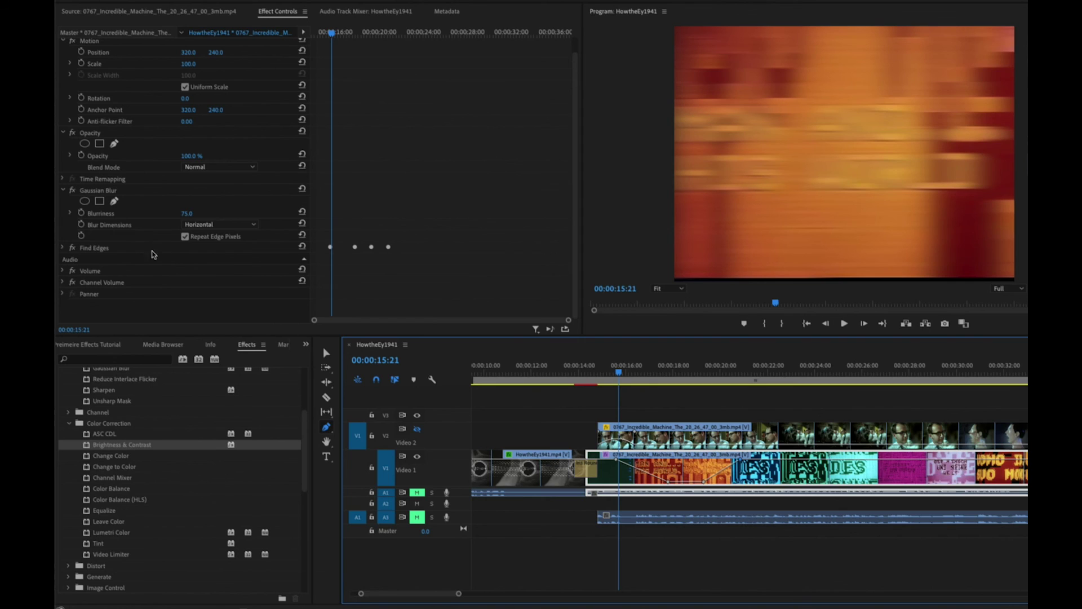
{"action": "left_click", "coordinate": [82, 225]}
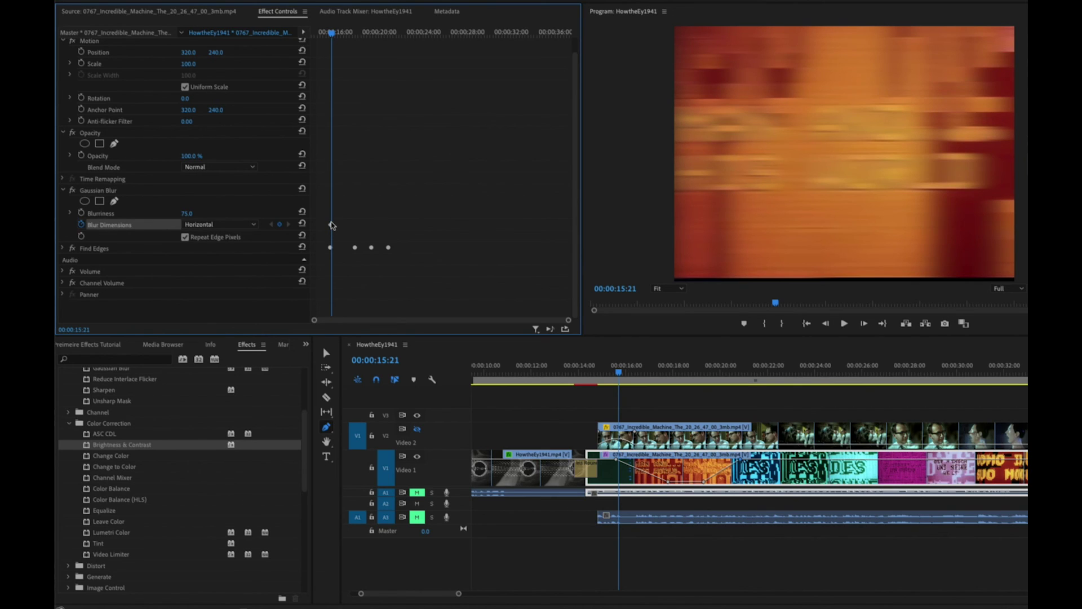
{"action": "right_click", "coordinate": [645, 458]}
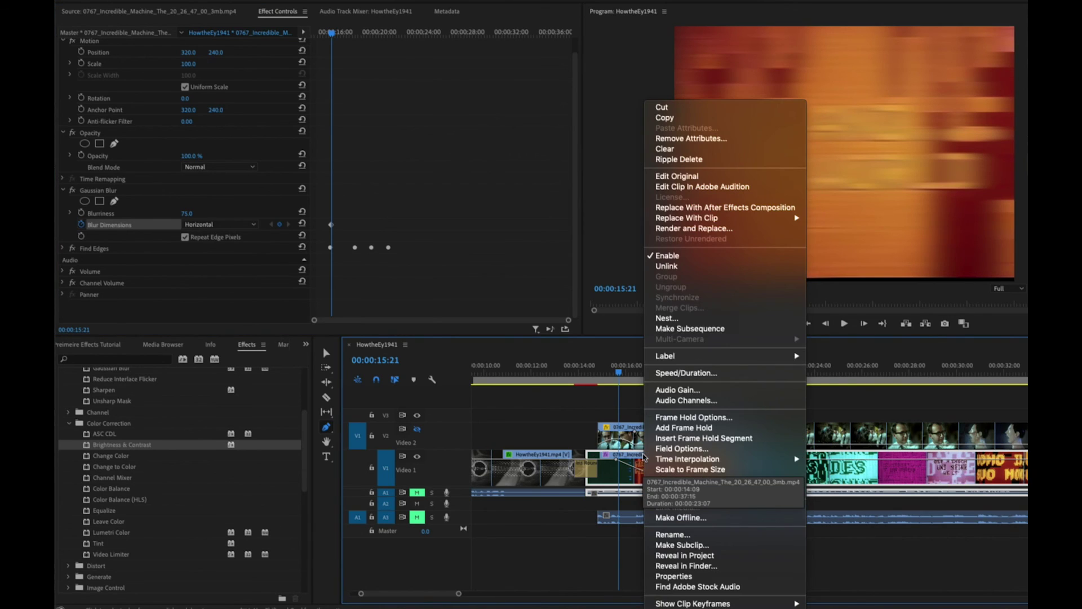
{"action": "mouse_move", "coordinate": [719, 603]}
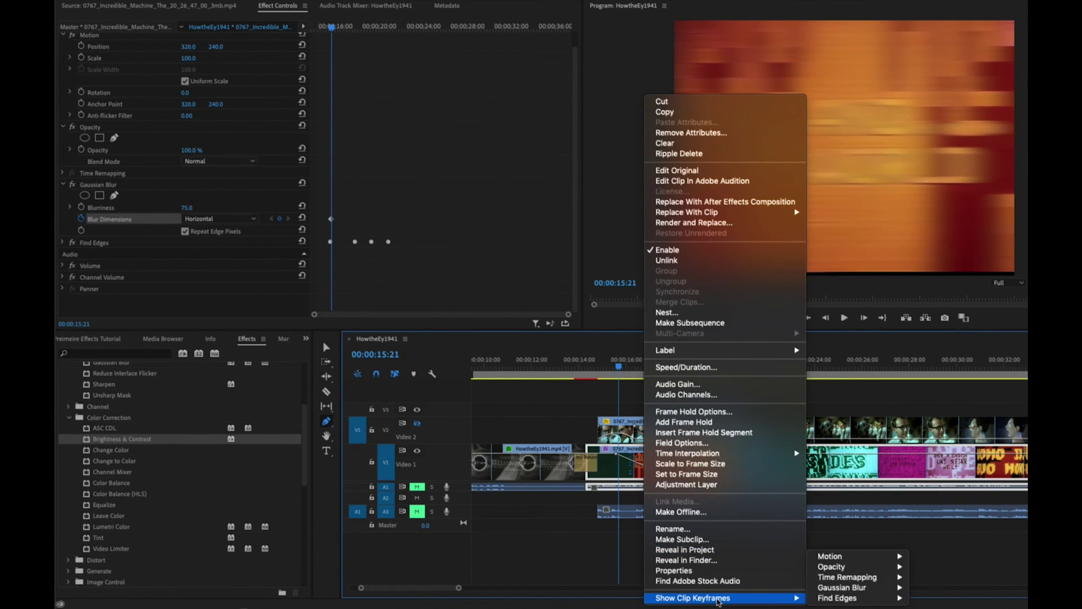
{"action": "mouse_move", "coordinate": [869, 603]}
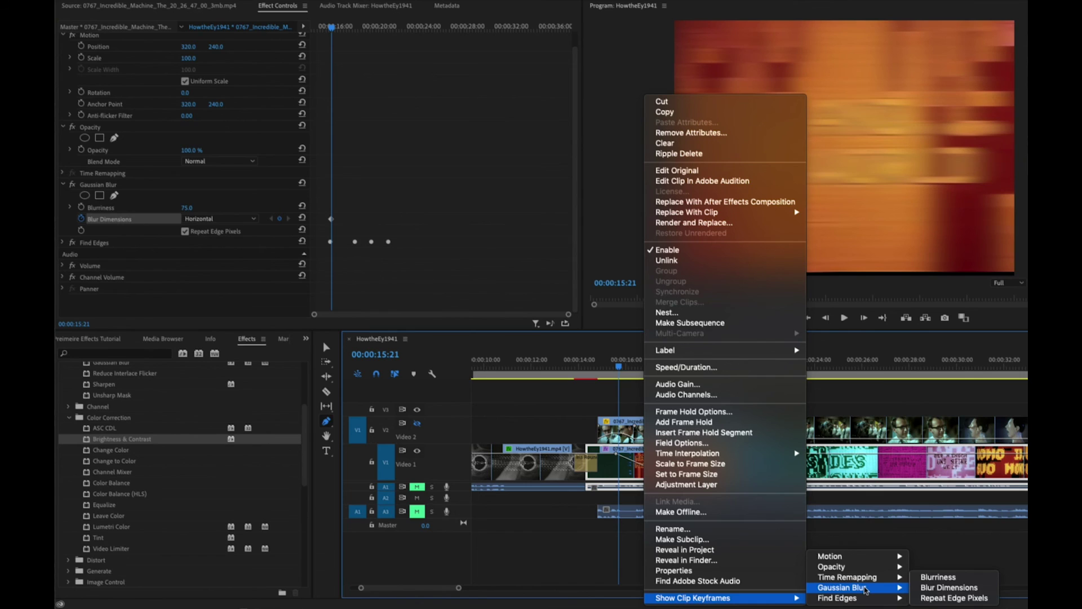
{"action": "left_click", "coordinate": [937, 588]}
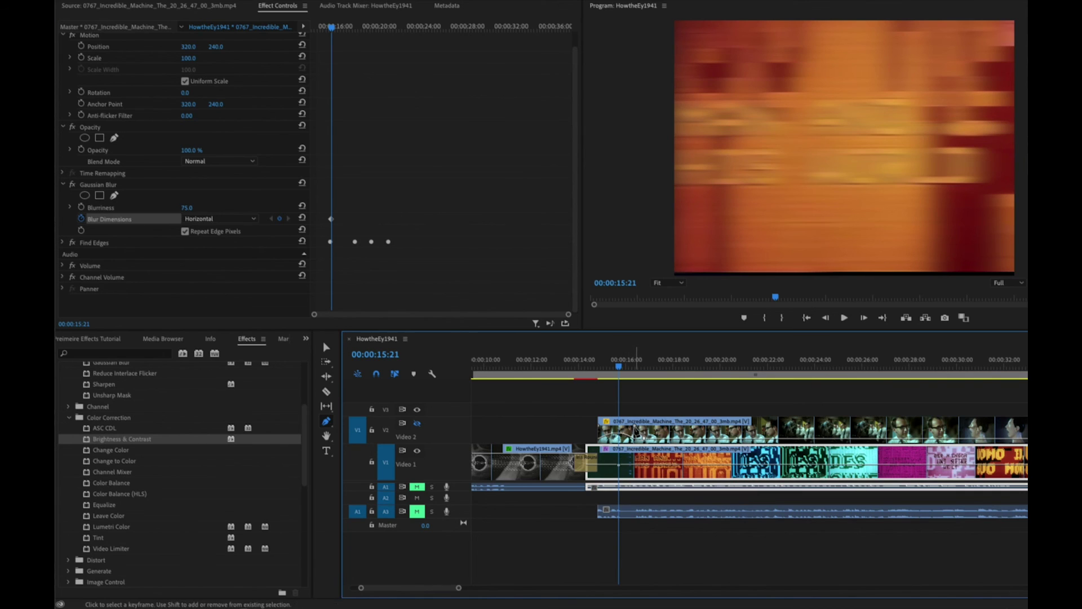
Step: Add a Blur Dimensions keyframe at 00:00:19:17 and set it to Vertical
{"action": "left_click_drag", "start_coordinate": [619, 367], "coordinate": [710, 367]}
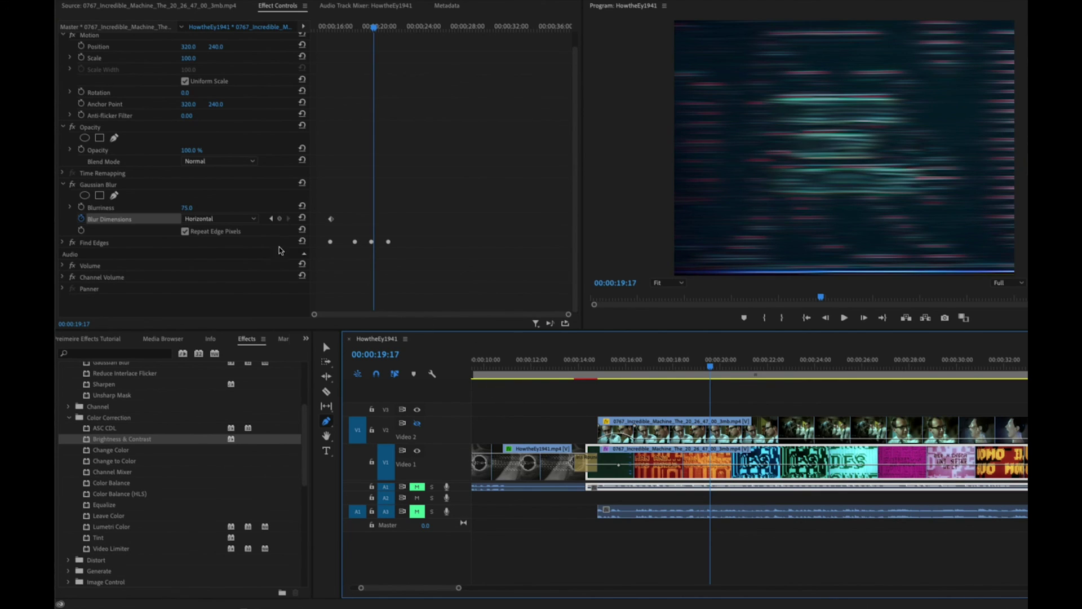
{"action": "left_click", "coordinate": [281, 220]}
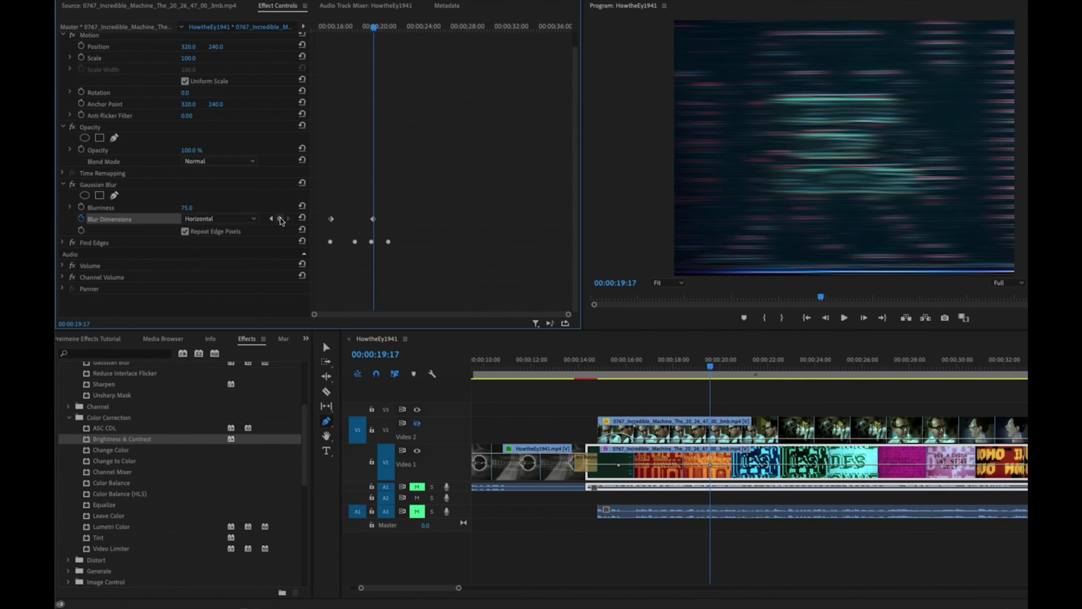
{"action": "left_click", "coordinate": [228, 220]}
{"action": "left_click", "coordinate": [220, 255]}
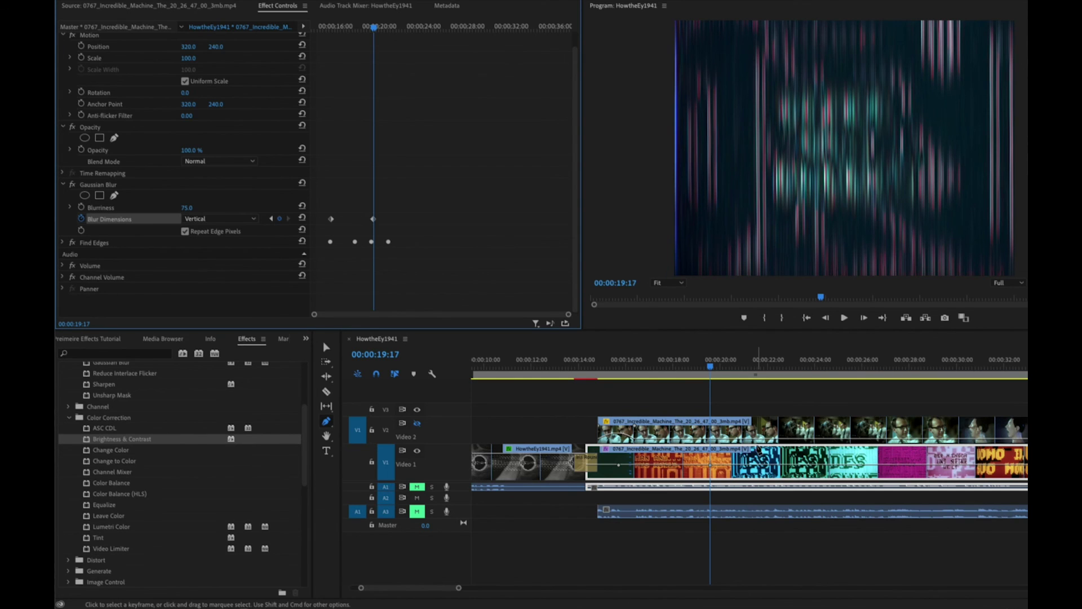
Step: Play back the blur direction change from about 00:00:15:21, and return the playhead to 00:00:17:11
{"action": "left_click_drag", "start_coordinate": [711, 370], "coordinate": [620, 376]}
{"action": "key", "text": "space"}
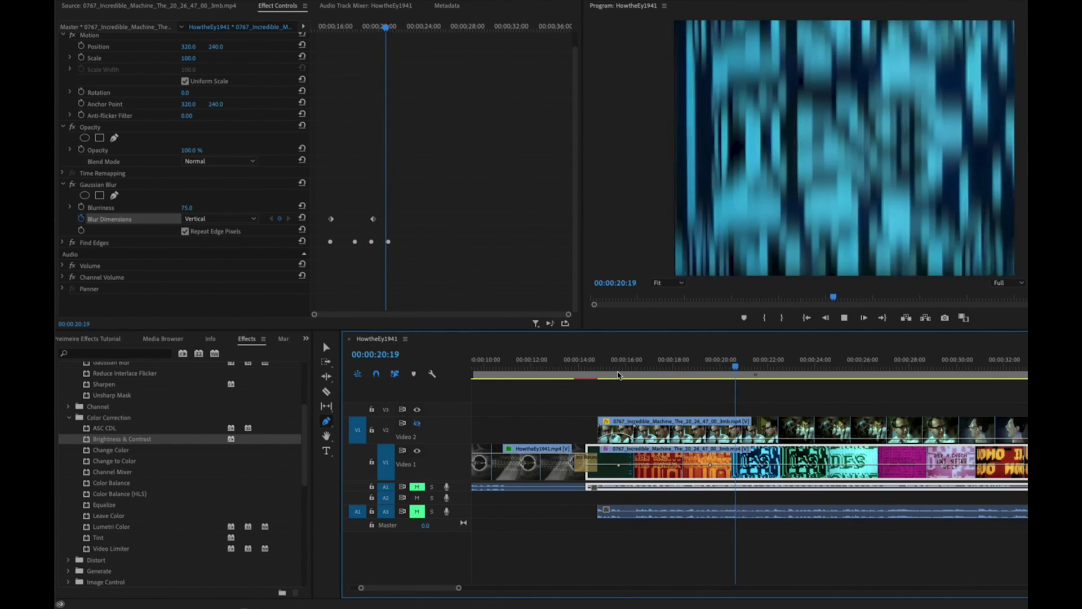
{"action": "key", "text": "space"}
{"action": "key", "text": "space"}
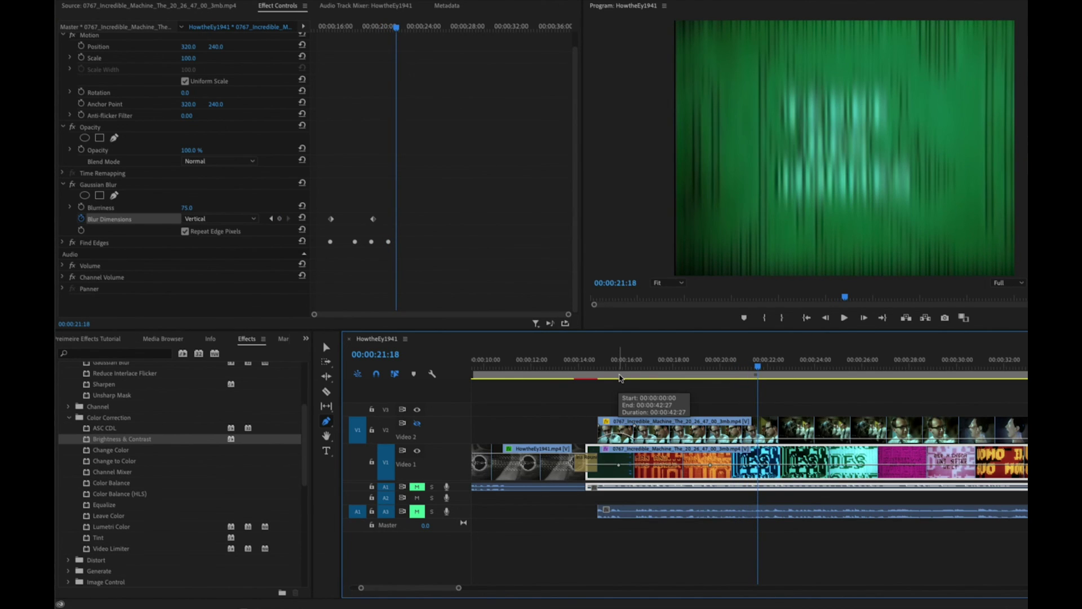
{"action": "key", "text": "space"}
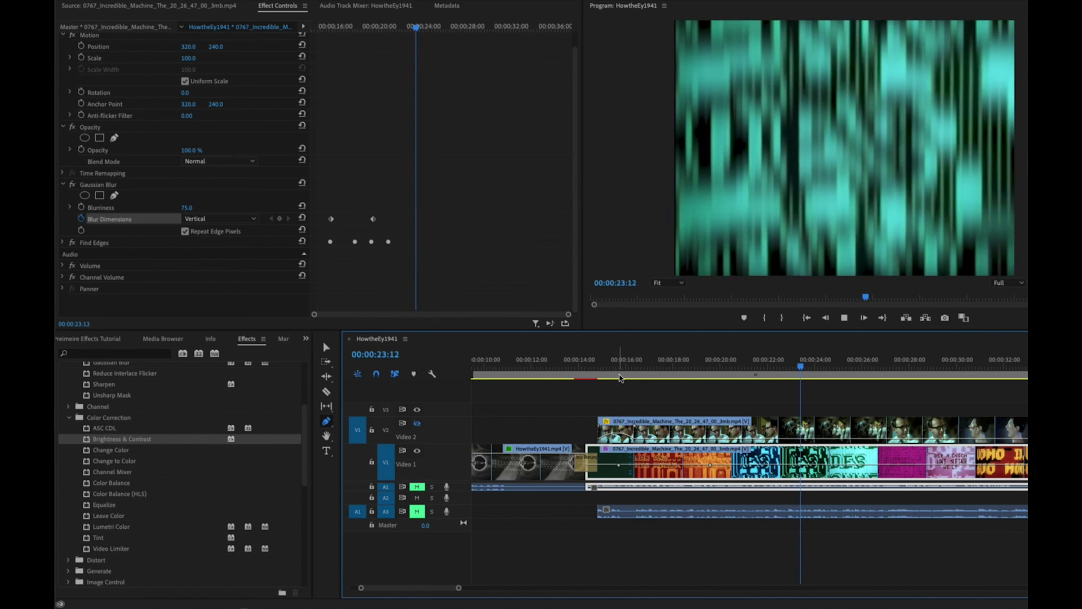
{"action": "key", "text": "space"}
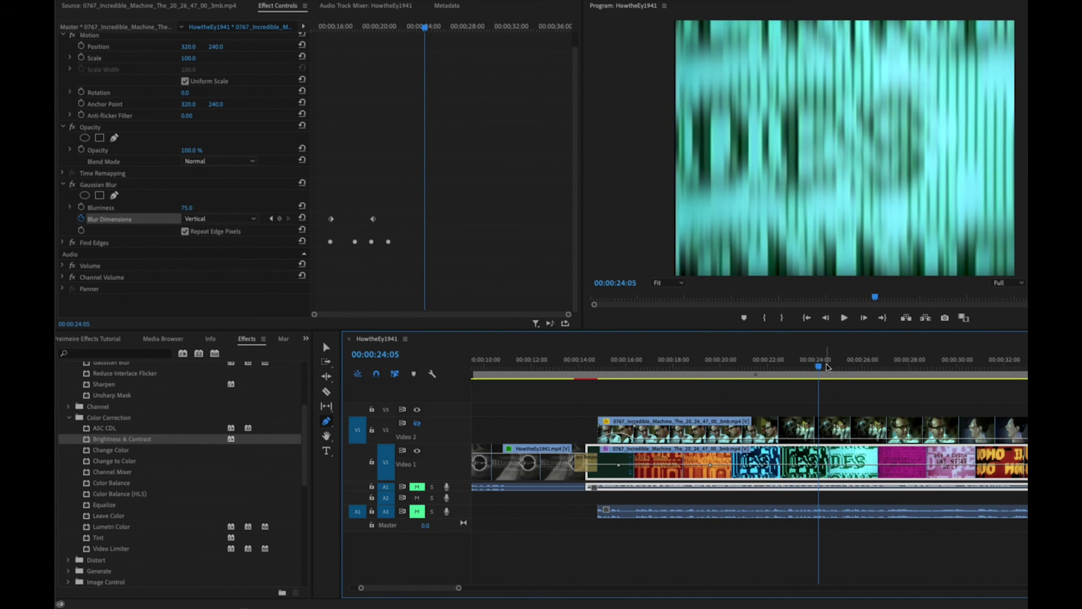
{"action": "left_click_drag", "start_coordinate": [818, 367], "coordinate": [666, 366]}
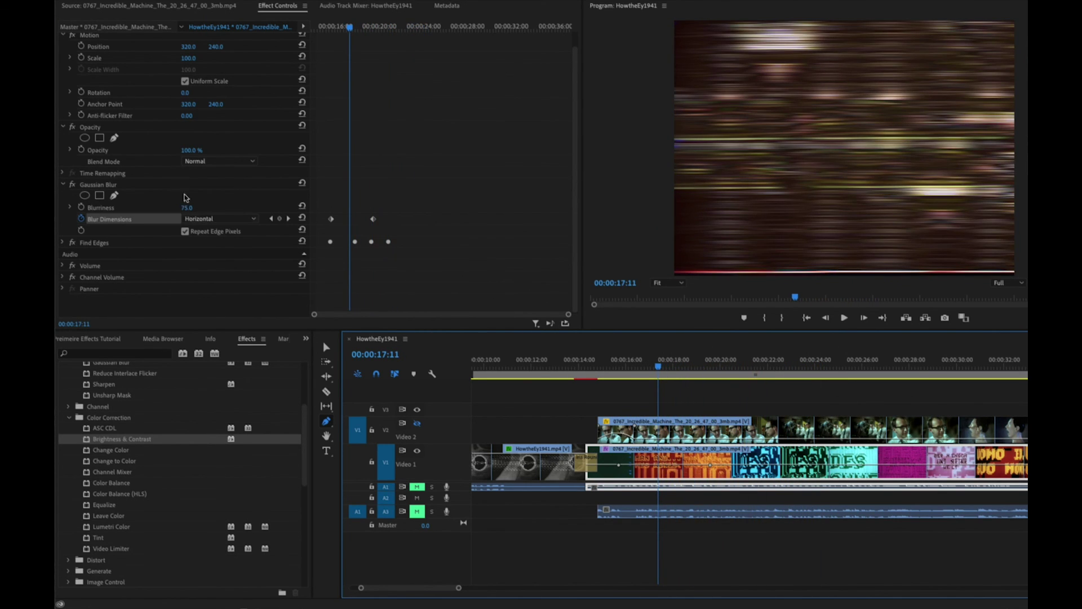